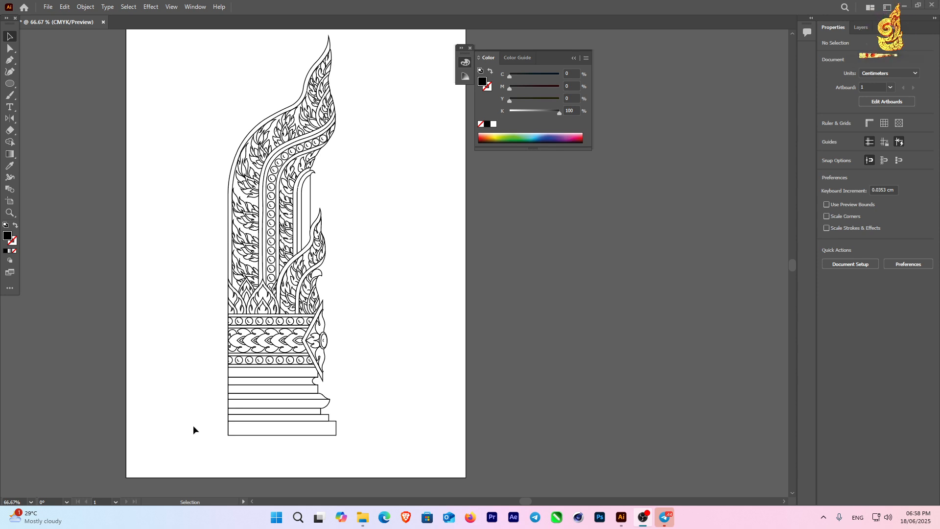
- Lower the opacity of the whole pillar artwork group to 32% and lock it as a tracing guide
{"action": "mouse_move", "coordinate": [370, 459]}
{"action": "left_mouse_down"}
{"action": "mouse_move", "coordinate": [159, 52]}
{"action": "mouse_move", "coordinate": [178, 39]}
{"action": "left_mouse_up"}
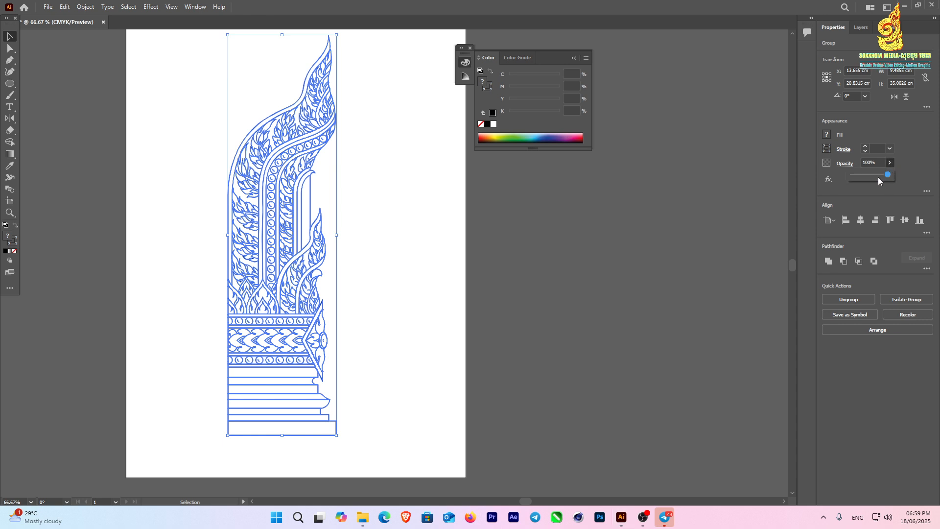
{"action": "left_click_drag", "start_coordinate": [878, 177], "coordinate": [862, 179]}
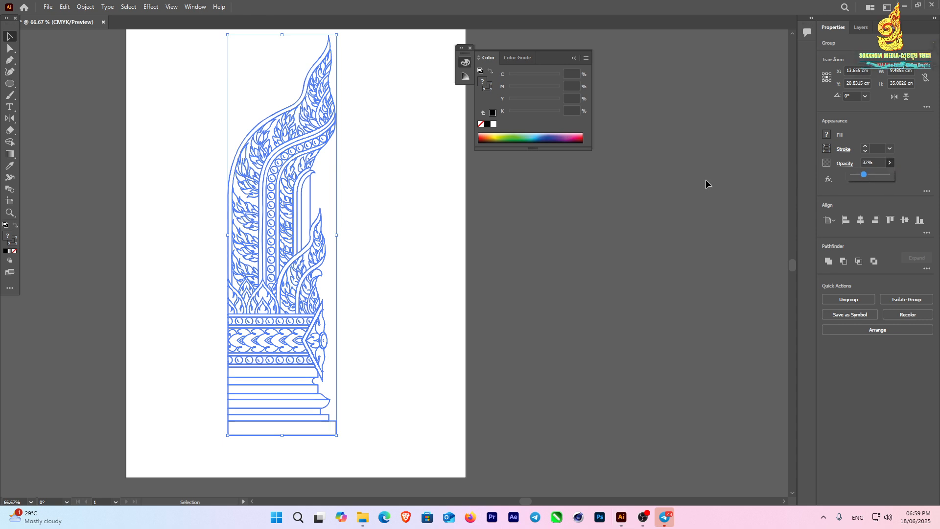
{"action": "left_click", "coordinate": [367, 268]}
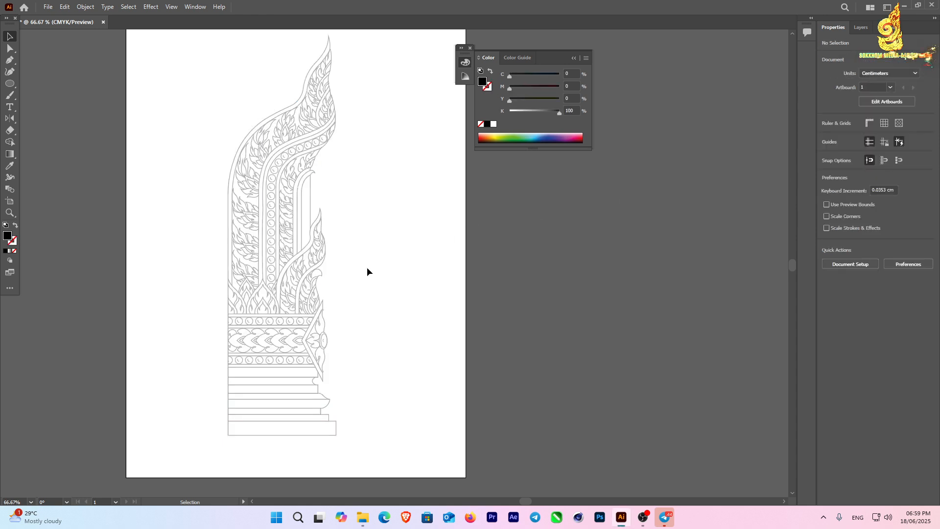
{"action": "left_click", "coordinate": [316, 262]}
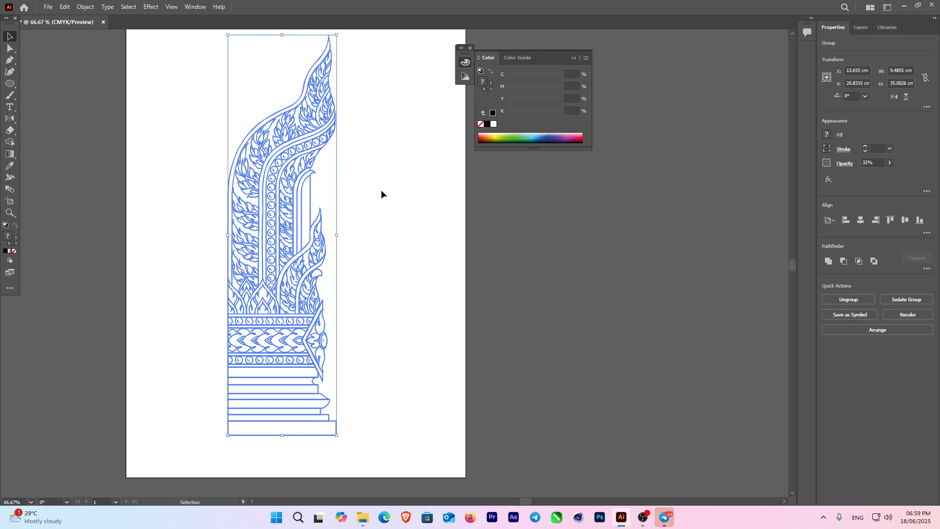
{"action": "left_click", "coordinate": [345, 213]}
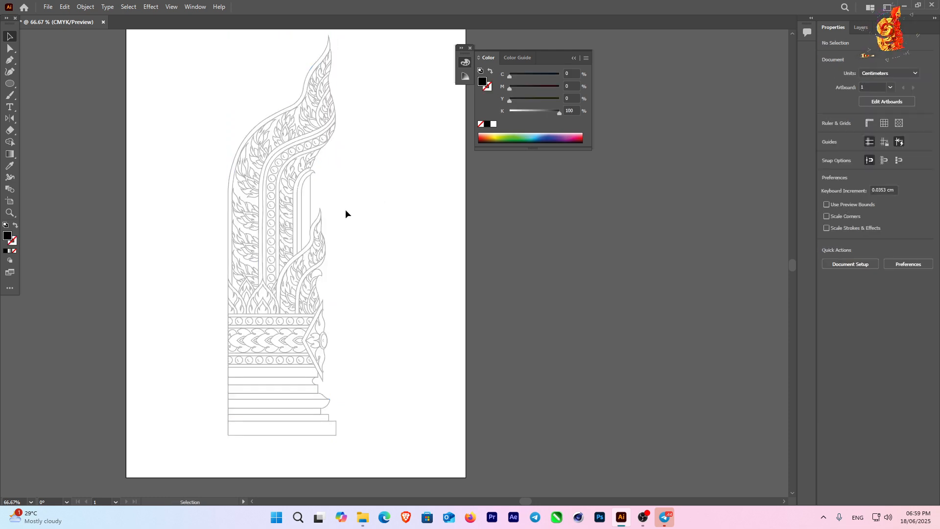
{"action": "left_click", "coordinate": [86, 7]}
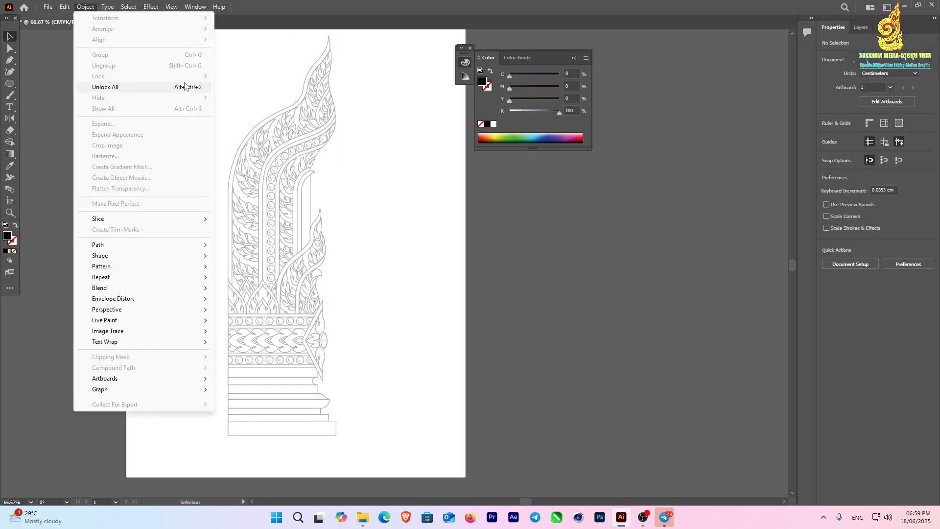
{"action": "left_click", "coordinate": [468, 214]}
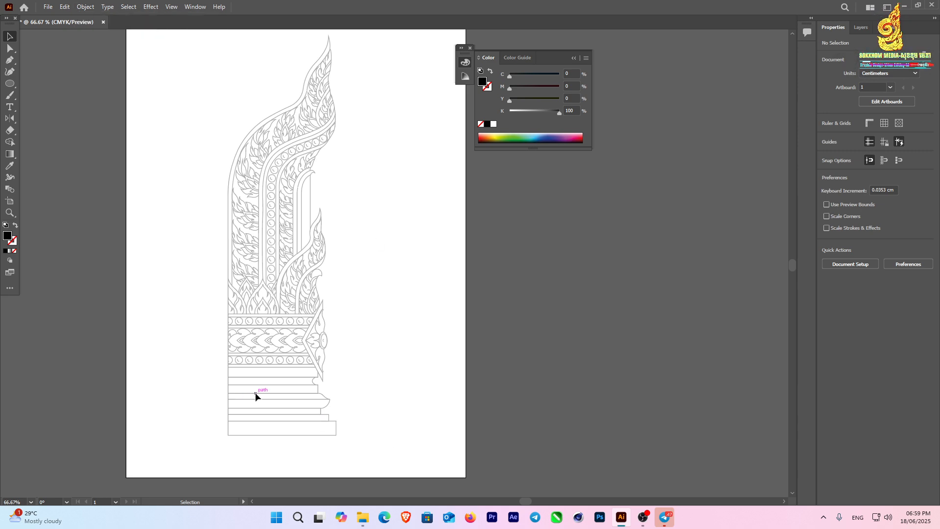
- Draw a rectangle about 9.47 by 1.24 cm with no fill and a 1 pt black stroke over the pillar's bottom block
{"action": "scroll", "coordinate": [267, 436], "scroll_direction": "up", "scroll_amount": 3}
{"action": "scroll", "coordinate": [305, 320], "scroll_direction": "down", "scroll_amount": 3}
{"action": "scroll", "coordinate": [336, 345], "scroll_direction": "up", "scroll_amount": 1}
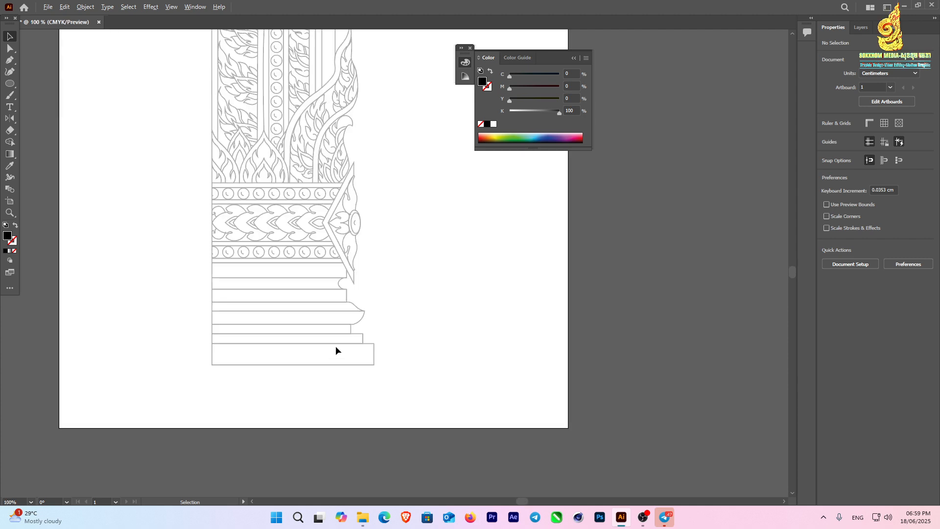
{"action": "scroll", "coordinate": [336, 346], "scroll_direction": "up", "scroll_amount": 2}
{"action": "scroll", "coordinate": [345, 349], "scroll_direction": "left", "scroll_amount": 2}
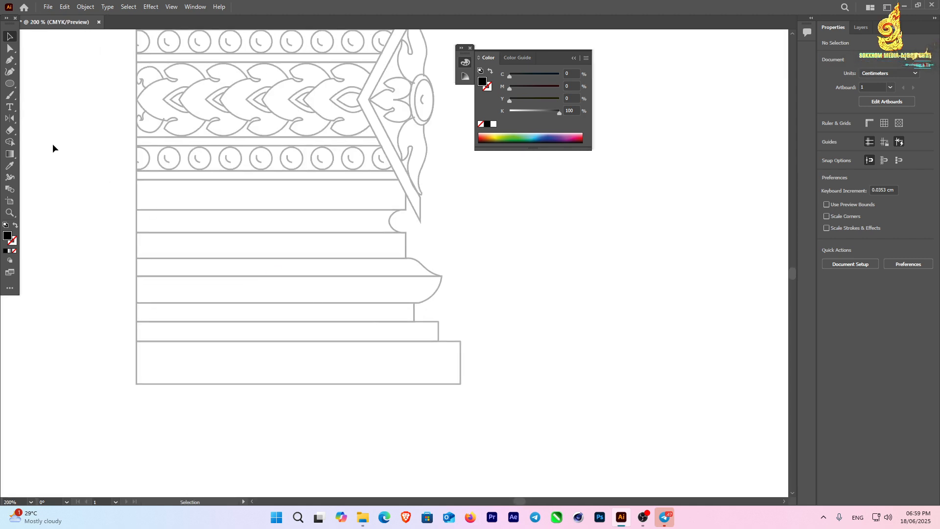
{"action": "left_click_drag", "start_coordinate": [9, 84], "coordinate": [56, 85]}
{"action": "scroll", "coordinate": [477, 386], "scroll_direction": "up", "scroll_amount": 3}
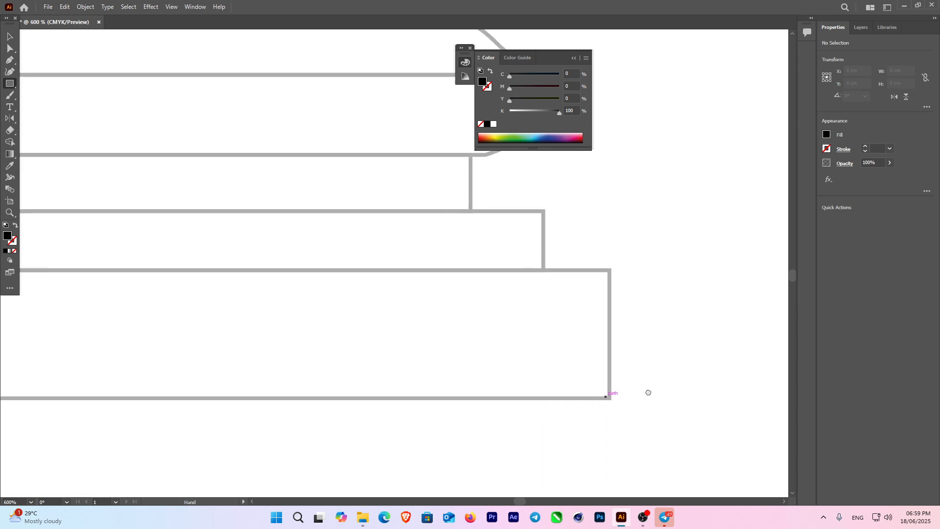
{"action": "scroll", "coordinate": [621, 361], "scroll_direction": "down", "scroll_amount": 2}
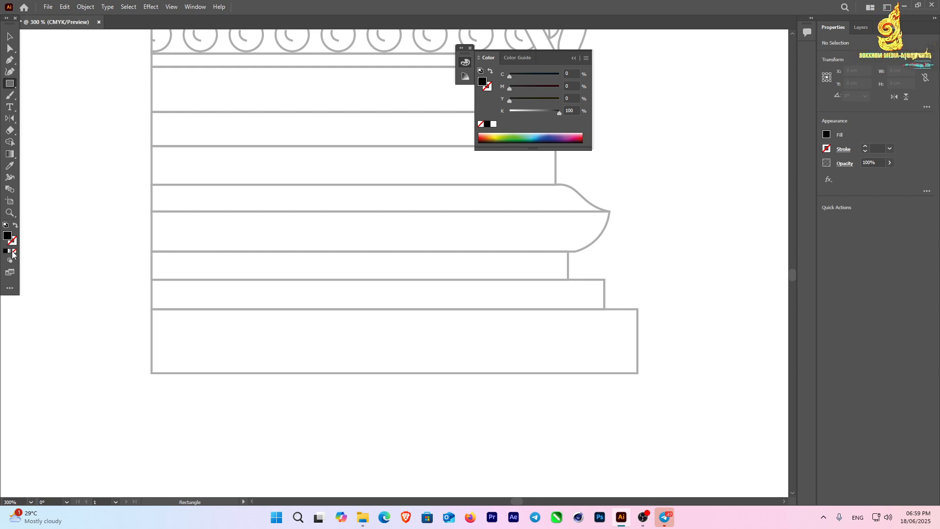
{"action": "left_click", "coordinate": [14, 250]}
{"action": "left_click", "coordinate": [4, 250]}
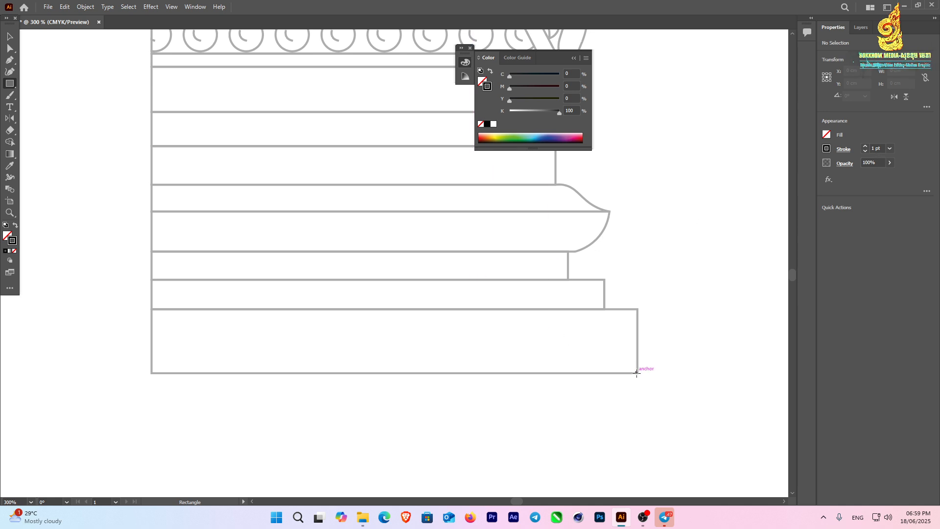
{"action": "left_click_drag", "start_coordinate": [637, 373], "coordinate": [151, 309]}
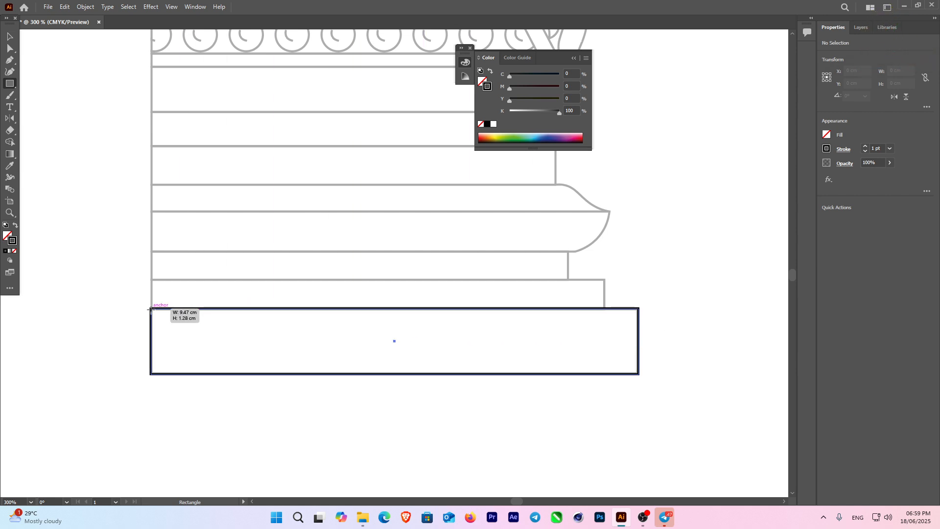
{"action": "left_click_drag", "start_coordinate": [151, 308], "coordinate": [151, 309]}
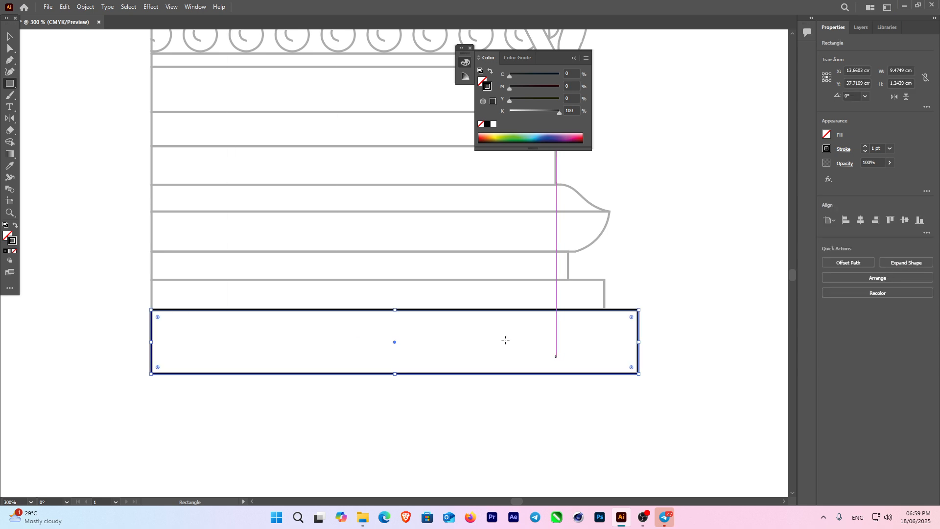
- Duplicate the bottom rectangle in place and fit the copy, about 0.61 cm high, to the second band of the base
{"action": "scroll", "coordinate": [501, 321], "scroll_direction": "down", "scroll_amount": 1}
{"action": "left_click_drag", "start_coordinate": [551, 300], "coordinate": [485, 330]}
{"action": "left_click_drag", "start_coordinate": [612, 434], "coordinate": [203, 231]}
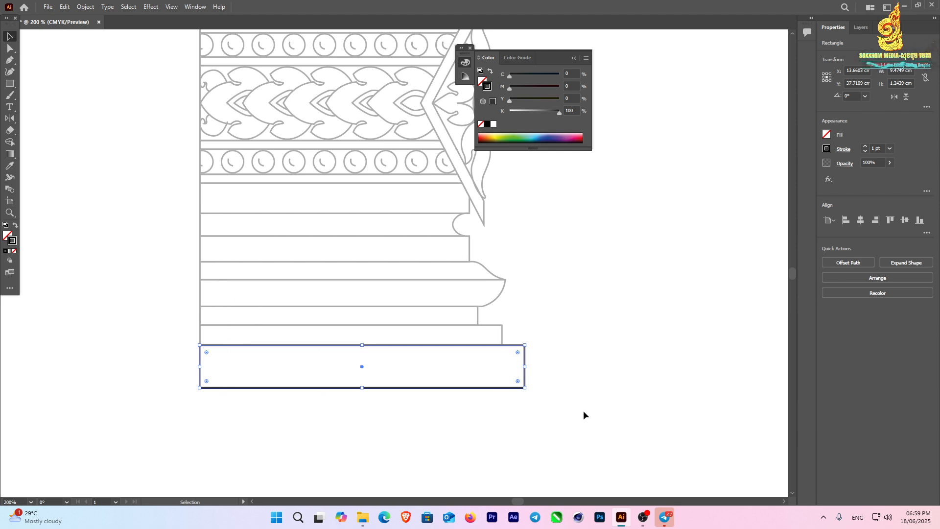
{"action": "left_click", "coordinate": [535, 421]}
{"action": "left_click_drag", "start_coordinate": [619, 440], "coordinate": [144, 304]}
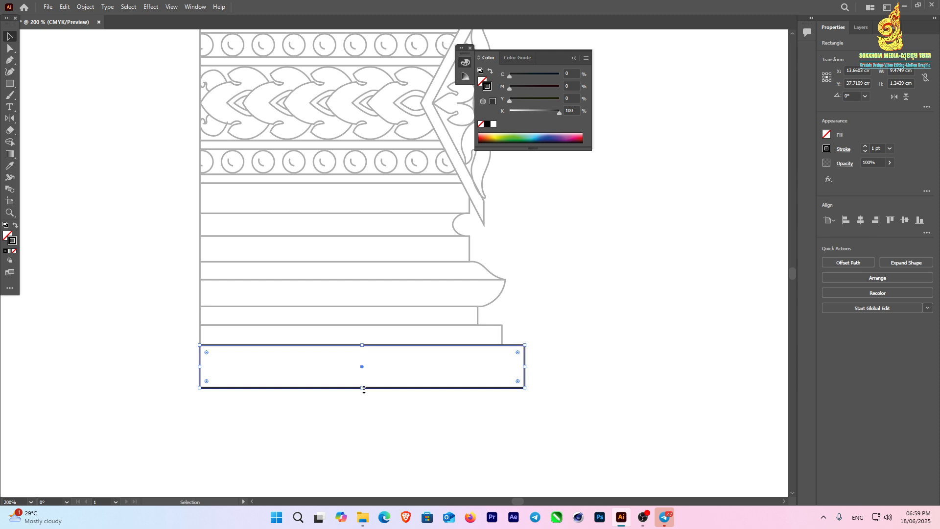
{"action": "left_click_drag", "start_coordinate": [362, 389], "coordinate": [381, 326]}
{"action": "scroll", "coordinate": [361, 335], "scroll_direction": "up", "scroll_amount": 1}
{"action": "scroll", "coordinate": [361, 336], "scroll_direction": "up", "scroll_amount": 4, "text": "alt"}
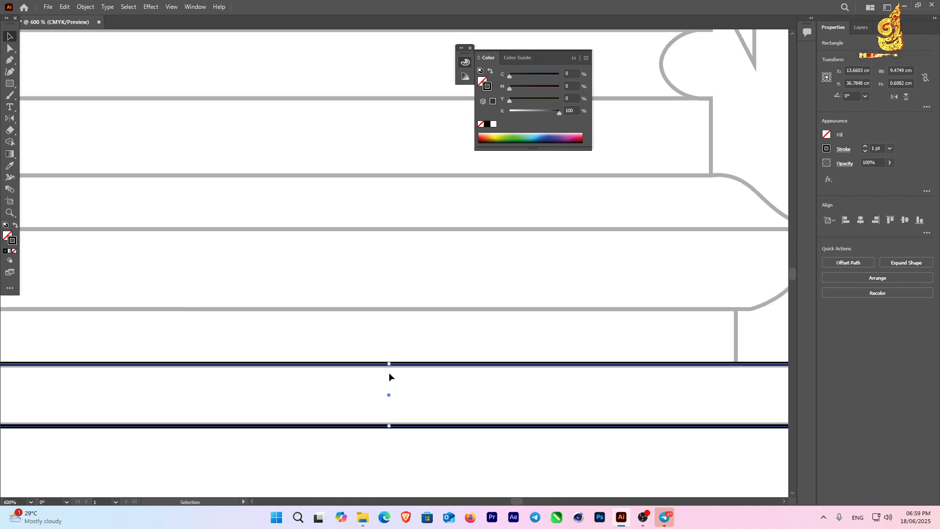
{"action": "left_click_drag", "start_coordinate": [390, 365], "coordinate": [389, 365]}
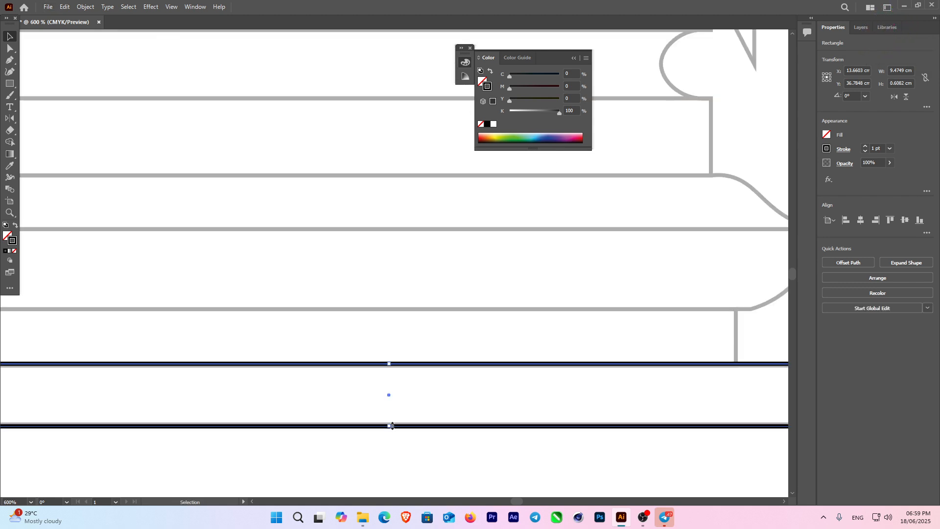
- Stack two more rectangle copies over the third and fourth bands, about 0.53 cm and 0.78 cm high
{"action": "left_click_drag", "start_coordinate": [392, 426], "coordinate": [360, 294]}
{"action": "scroll", "coordinate": [368, 322], "scroll_direction": "up", "scroll_amount": 5}
{"action": "scroll", "coordinate": [396, 325], "scroll_direction": "down", "scroll_amount": 7}
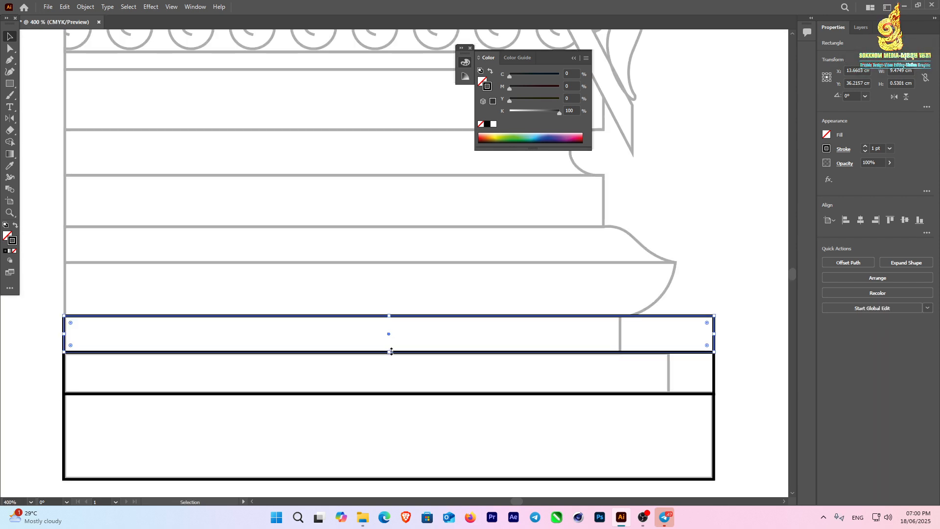
{"action": "mouse_move", "coordinate": [391, 351]}
{"action": "left_mouse_down"}
{"action": "mouse_move", "coordinate": [397, 264]}
{"action": "mouse_move", "coordinate": [386, 264]}
{"action": "left_mouse_up"}
{"action": "scroll", "coordinate": [389, 265], "scroll_direction": "up", "scroll_amount": 7}
{"action": "scroll", "coordinate": [440, 342], "scroll_direction": "down", "scroll_amount": 8}
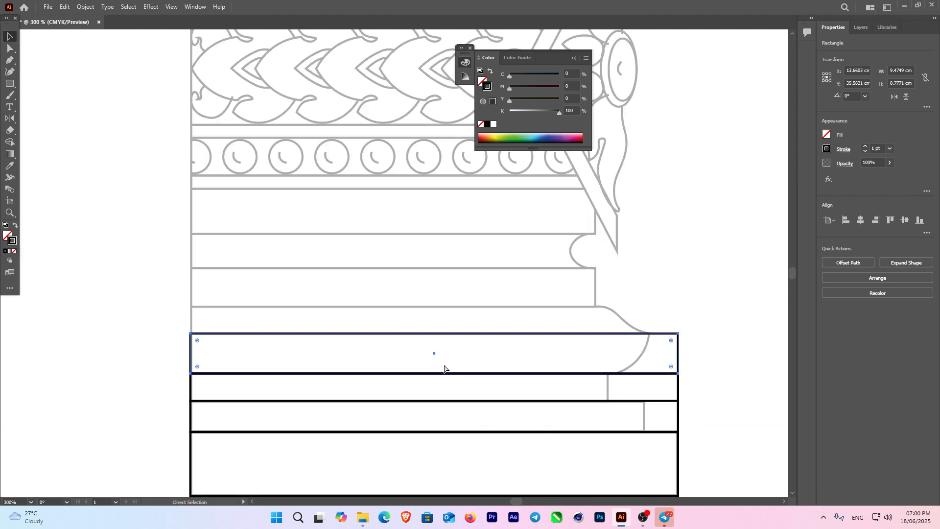
- Add a rectangle copy about 0.52 cm high over the fifth band from the bottom
{"action": "left_click_drag", "start_coordinate": [437, 375], "coordinate": [414, 308]}
{"action": "scroll", "coordinate": [438, 307], "scroll_direction": "up", "scroll_amount": 6}
{"action": "scroll", "coordinate": [414, 308], "scroll_direction": "down", "scroll_amount": 7}
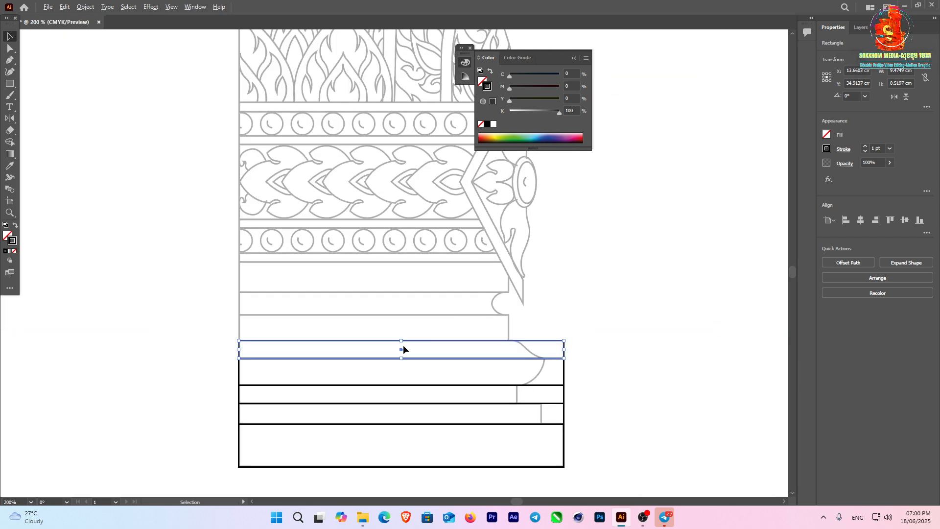
- Duplicate the fifth band's rectangle in place and stretch the copy to about 0.75 cm high over the sixth band
{"action": "key", "text": "ctrl+c"}
{"action": "key", "text": "ctrl+f"}
{"action": "key", "text": "ctrl+d"}
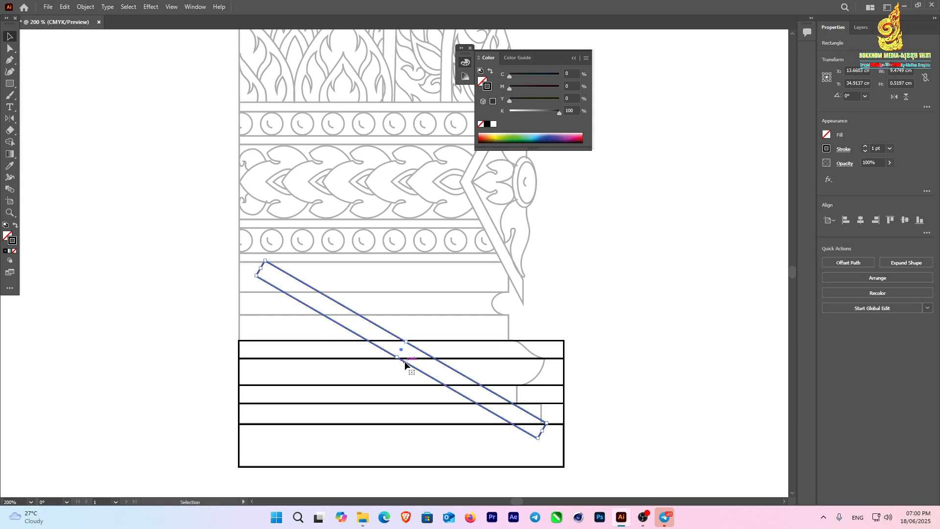
{"action": "key", "text": "ctrl+z"}
{"action": "scroll", "coordinate": [403, 362], "scroll_direction": "up", "scroll_amount": 3}
{"action": "left_click_drag", "start_coordinate": [397, 354], "coordinate": [426, 221]}
{"action": "scroll", "coordinate": [391, 221], "scroll_direction": "up", "scroll_amount": 2}
{"action": "scroll", "coordinate": [391, 223], "scroll_direction": "up", "scroll_amount": 2}
{"action": "scroll", "coordinate": [411, 283], "scroll_direction": "down", "scroll_amount": 6}
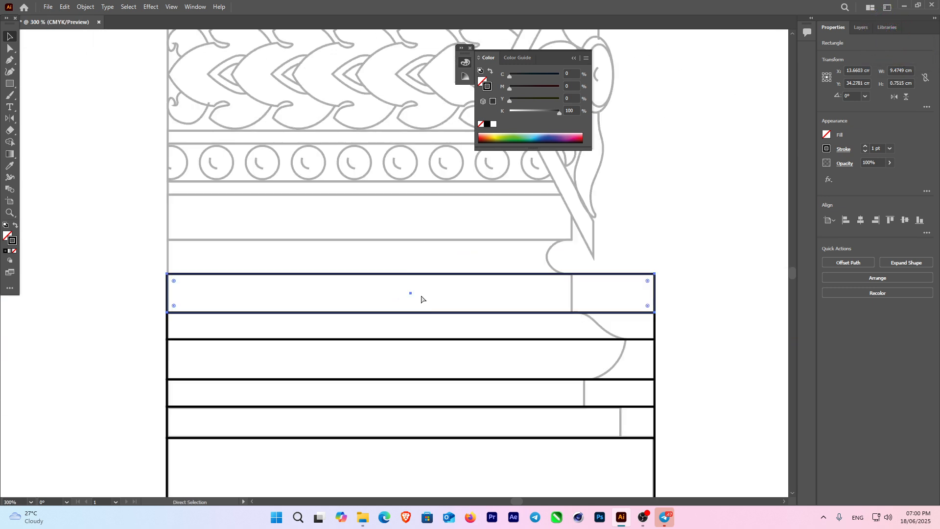
- Stack rectangle copies over the seventh and eighth bands, about 0.66 cm and 0.88 cm high
{"action": "left_click_drag", "start_coordinate": [414, 313], "coordinate": [392, 256]}
{"action": "scroll", "coordinate": [413, 241], "scroll_direction": "up", "scroll_amount": 4}
{"action": "scroll", "coordinate": [391, 261], "scroll_direction": "up", "scroll_amount": 2}
{"action": "scroll", "coordinate": [402, 273], "scroll_direction": "down", "scroll_amount": 8}
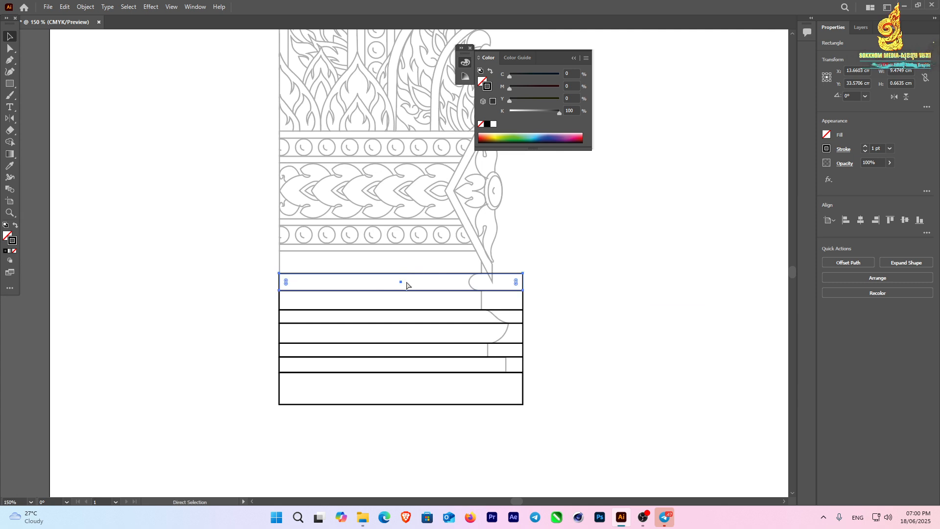
{"action": "scroll", "coordinate": [407, 291], "scroll_direction": "up", "scroll_amount": 3}
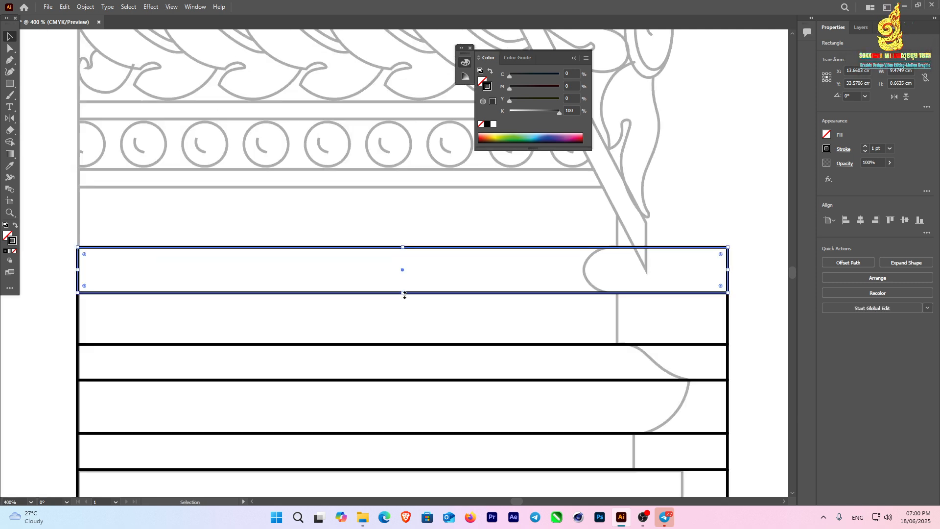
{"action": "left_click_drag", "start_coordinate": [404, 294], "coordinate": [370, 200]}
{"action": "scroll", "coordinate": [408, 196], "scroll_direction": "up", "scroll_amount": 5}
{"action": "scroll", "coordinate": [450, 236], "scroll_direction": "down", "scroll_amount": 6}
- Narrow the topmost rectangle from its right side to about 7.88 cm wide, matching the guide's vertical edge
{"action": "left_click_drag", "start_coordinate": [602, 262], "coordinate": [535, 257]}
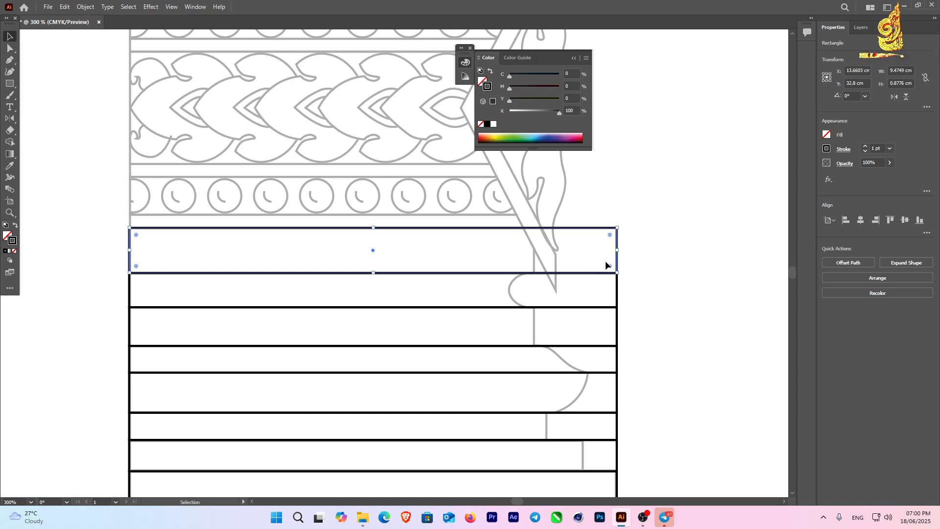
{"action": "scroll", "coordinate": [606, 265], "scroll_direction": "up", "scroll_amount": 1}
{"action": "left_click_drag", "start_coordinate": [609, 252], "coordinate": [500, 239]}
{"action": "scroll", "coordinate": [501, 238], "scroll_direction": "up", "scroll_amount": 3}
{"action": "left_click_drag", "start_coordinate": [491, 286], "coordinate": [487, 287]}
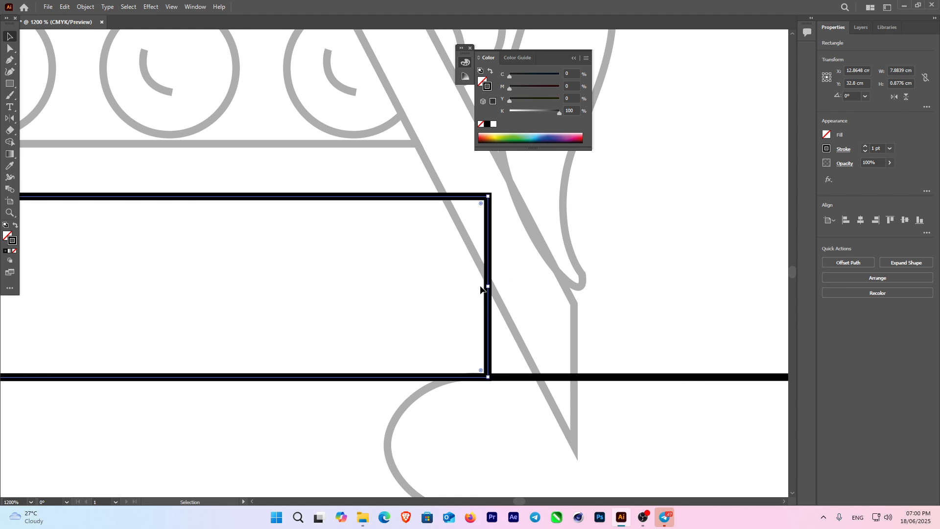
{"action": "scroll", "coordinate": [486, 288], "scroll_direction": "down", "scroll_amount": 3}
{"action": "left_click_drag", "start_coordinate": [527, 325], "coordinate": [558, 258]}
- Narrow the seventh band's rectangle to about 7.75 cm wide and the sixth band's to the guide's vertical edge
{"action": "left_click", "coordinate": [617, 278]}
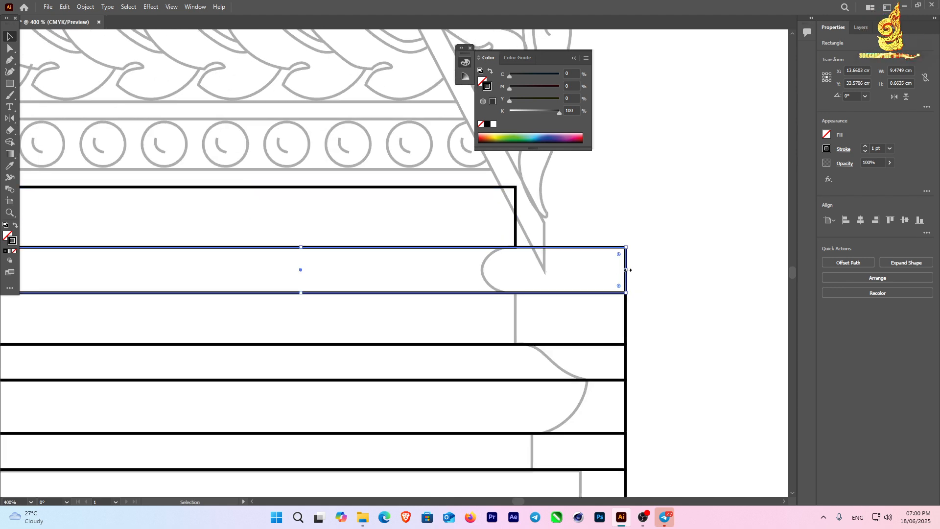
{"action": "left_click_drag", "start_coordinate": [625, 270], "coordinate": [507, 257]}
{"action": "left_click", "coordinate": [626, 315]}
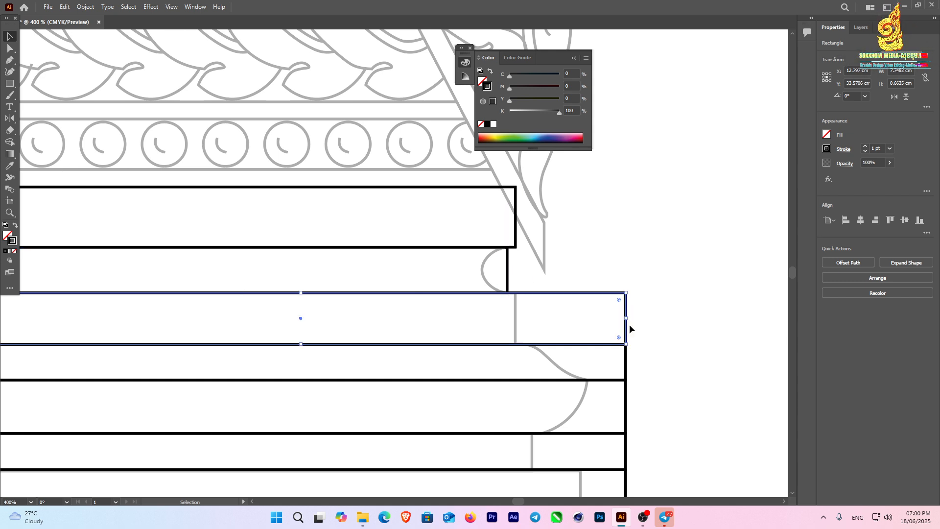
{"action": "left_click_drag", "start_coordinate": [628, 320], "coordinate": [516, 318]}
- Move the fifth band rectangle's two right corner points to the start and tip of the guide's S-curve
{"action": "left_click", "coordinate": [626, 359]}
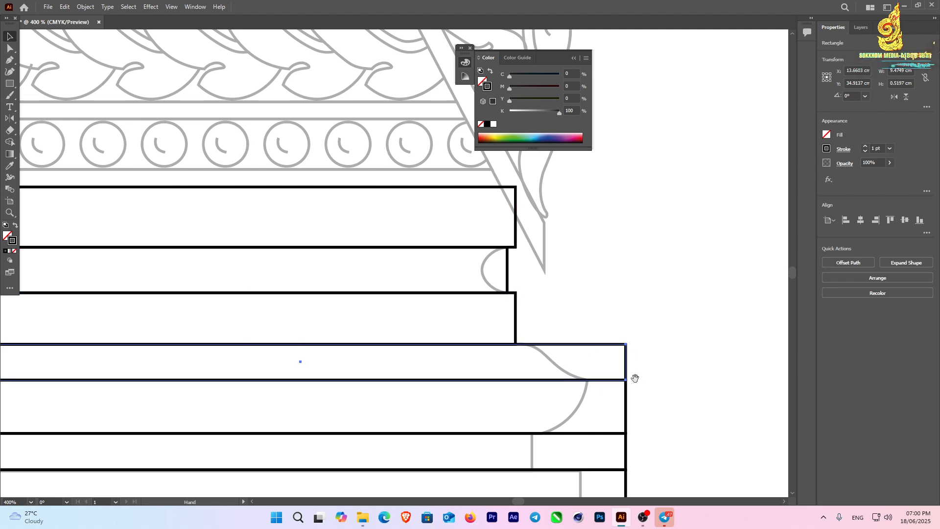
{"action": "left_click_drag", "start_coordinate": [581, 371], "coordinate": [536, 349]}
{"action": "scroll", "coordinate": [546, 321], "scroll_direction": "up", "scroll_amount": 1}
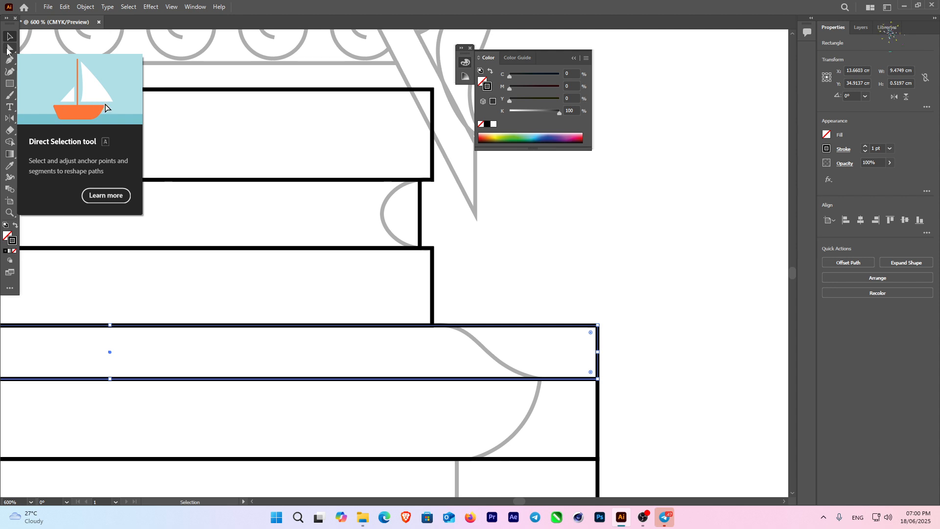
{"action": "left_click", "coordinate": [8, 48]}
{"action": "left_click", "coordinate": [597, 325]}
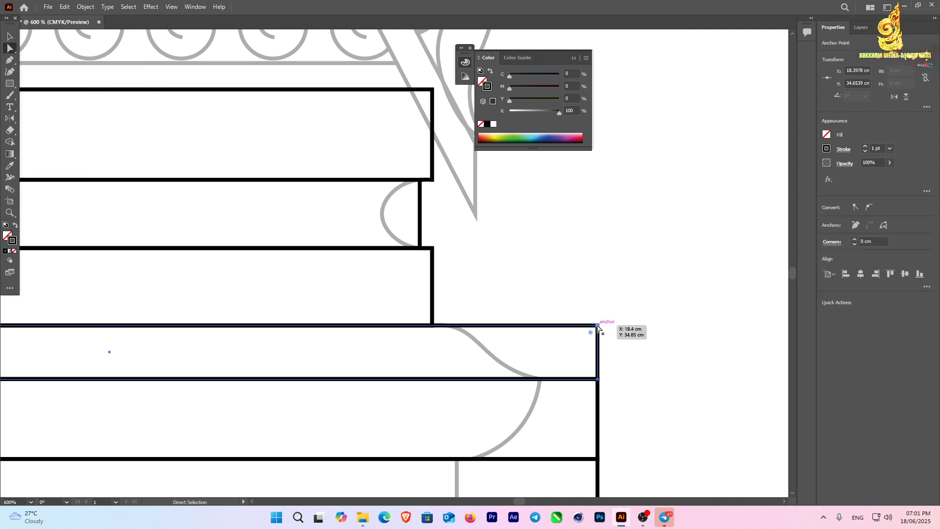
{"action": "left_click_drag", "start_coordinate": [598, 326], "coordinate": [468, 326]}
{"action": "key", "text": "ctrl+z"}
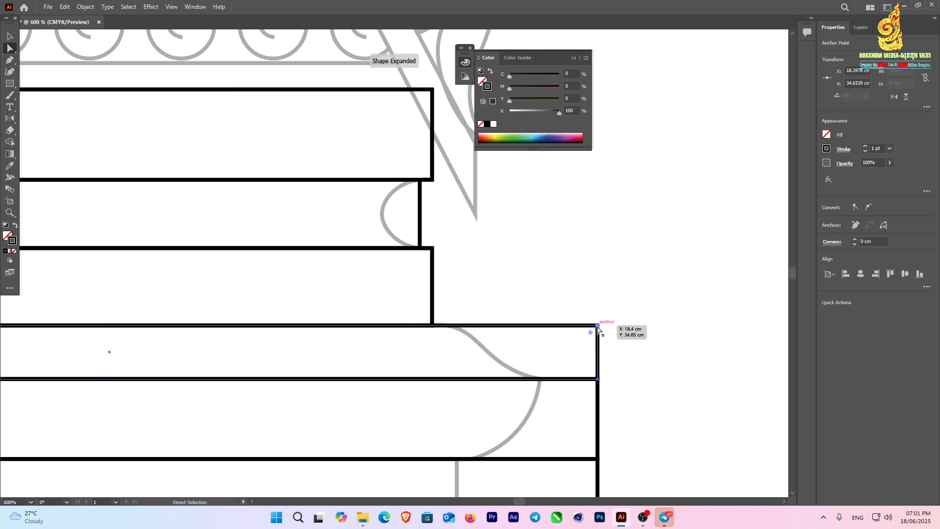
{"action": "left_click_drag", "start_coordinate": [597, 326], "coordinate": [439, 323]}
{"action": "left_click_drag", "start_coordinate": [601, 379], "coordinate": [539, 378]}
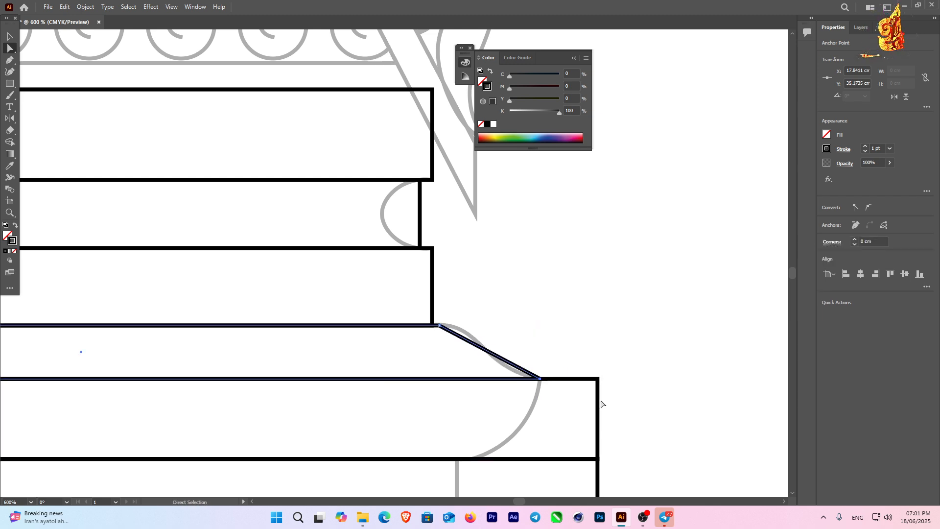
{"action": "left_click", "coordinate": [601, 404]}
{"action": "scroll", "coordinate": [602, 404], "scroll_direction": "down", "scroll_amount": 3}
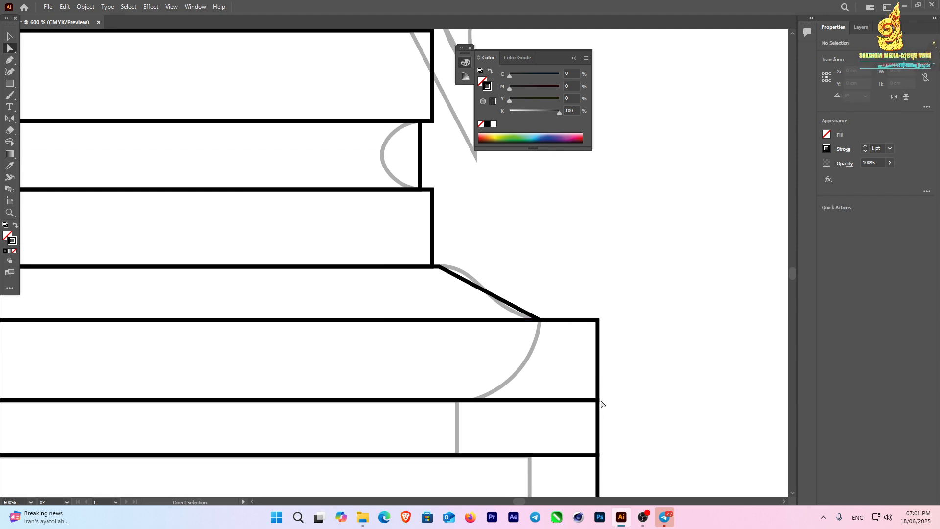
- Move the fourth band rectangle's two right corner points to the upper and lower ends of the guide's convex arc
{"action": "left_click", "coordinate": [598, 399]}
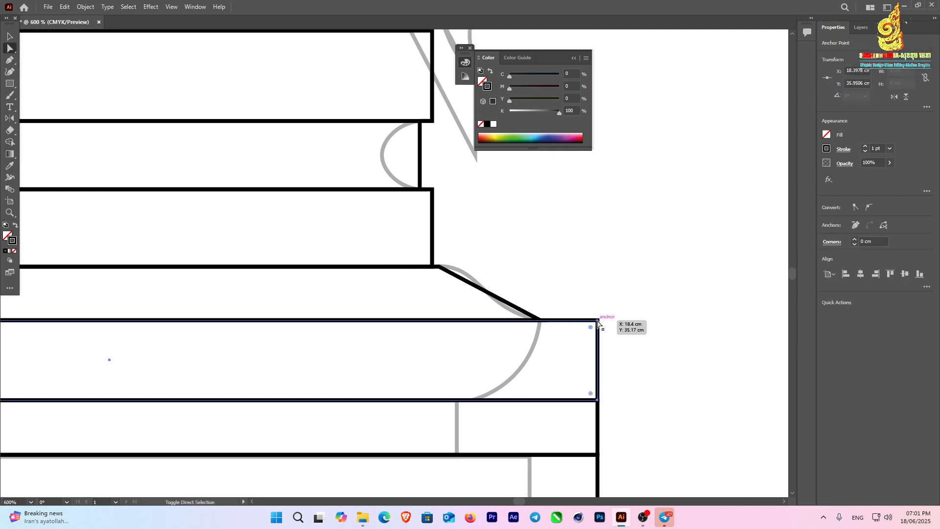
{"action": "left_click_drag", "start_coordinate": [598, 319], "coordinate": [542, 320]}
{"action": "scroll", "coordinate": [566, 340], "scroll_direction": "up", "scroll_amount": 5}
{"action": "left_click_drag", "start_coordinate": [506, 292], "coordinate": [500, 289]}
{"action": "scroll", "coordinate": [537, 301], "scroll_direction": "down", "scroll_amount": 1}
{"action": "scroll", "coordinate": [537, 300], "scroll_direction": "down", "scroll_amount": 4}
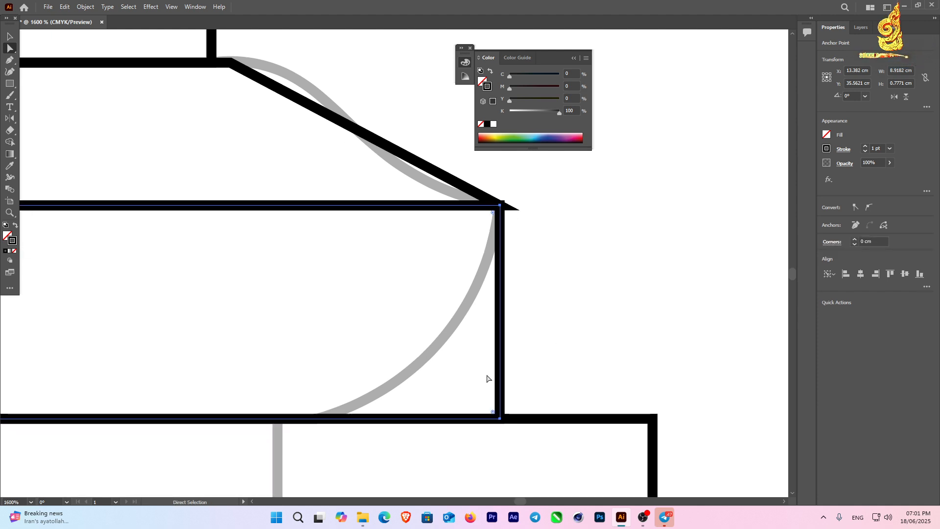
{"action": "left_click_drag", "start_coordinate": [488, 379], "coordinate": [608, 360]}
{"action": "left_click", "coordinate": [631, 373]}
{"action": "left_click_drag", "start_coordinate": [620, 399], "coordinate": [422, 399]}
- Narrow the third band's rectangle from its right side to about 8.11 cm wide, matching the guide's vertical edge
{"action": "scroll", "coordinate": [521, 238], "scroll_direction": "down", "scroll_amount": 3}
{"action": "left_click_drag", "start_coordinate": [620, 318], "coordinate": [613, 250]}
{"action": "left_click", "coordinate": [612, 252]}
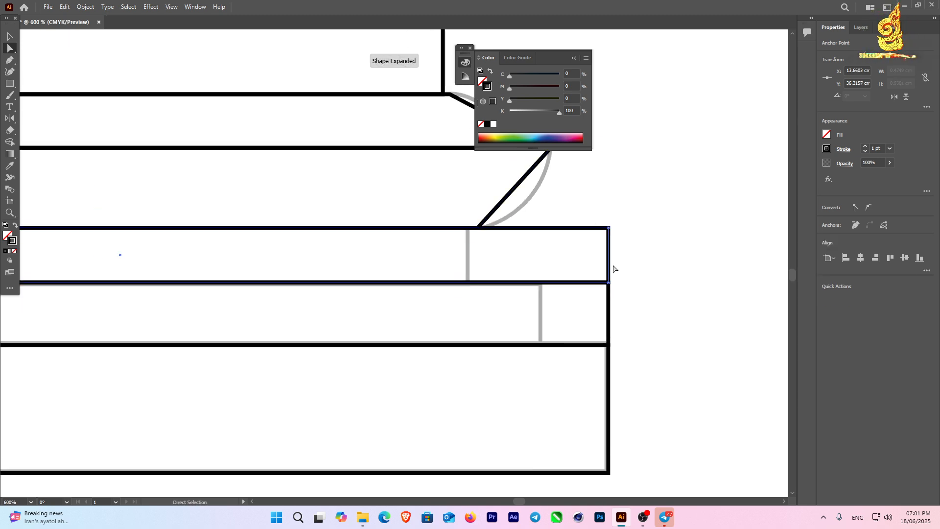
{"action": "left_click", "coordinate": [15, 35]}
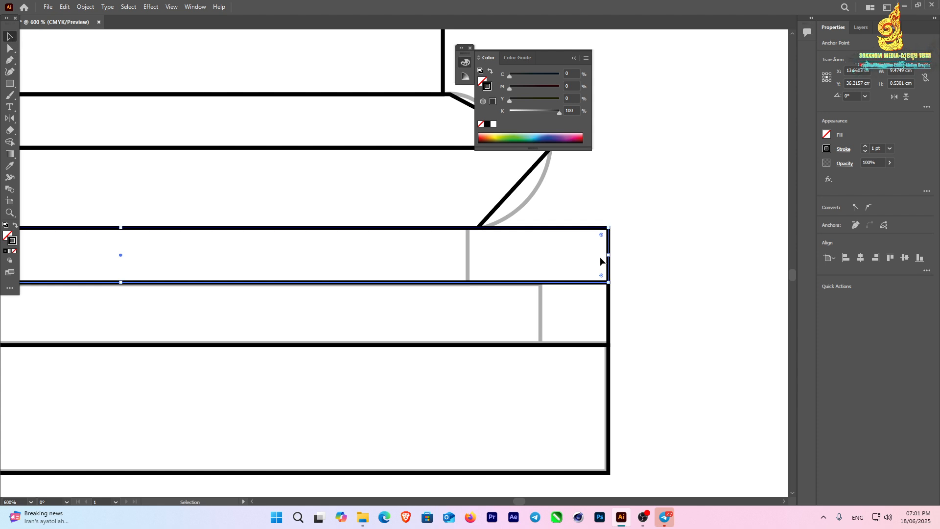
{"action": "left_click_drag", "start_coordinate": [610, 256], "coordinate": [474, 269]}
{"action": "scroll", "coordinate": [470, 255], "scroll_direction": "up", "scroll_amount": 3}
{"action": "scroll", "coordinate": [495, 293], "scroll_direction": "down", "scroll_amount": 3}
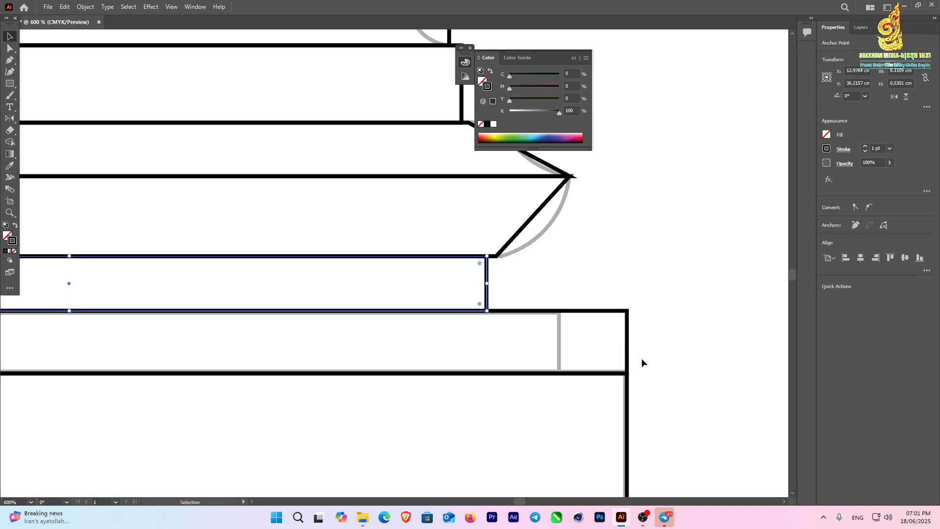
- Narrow the second band's rectangle from its right side to about 8.83 cm wide, matching the guide's vertical edge
{"action": "left_click_drag", "start_coordinate": [642, 358], "coordinate": [561, 342]}
{"action": "scroll", "coordinate": [584, 342], "scroll_direction": "down", "scroll_amount": 5}
{"action": "scroll", "coordinate": [583, 328], "scroll_direction": "up", "scroll_amount": 6}
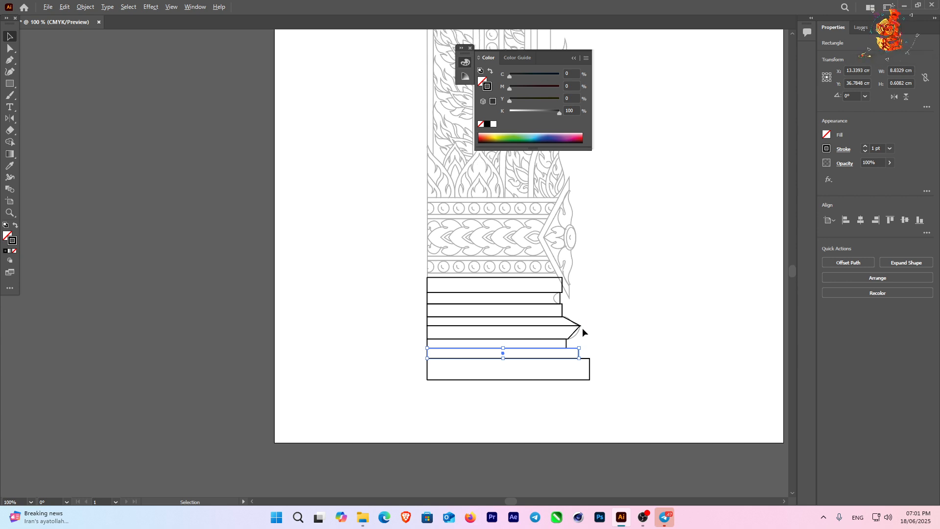
- Bend the fourth band's slanted right edge outward onto the guide's convex arc with the Curvature tool
{"action": "left_click", "coordinate": [509, 292]}
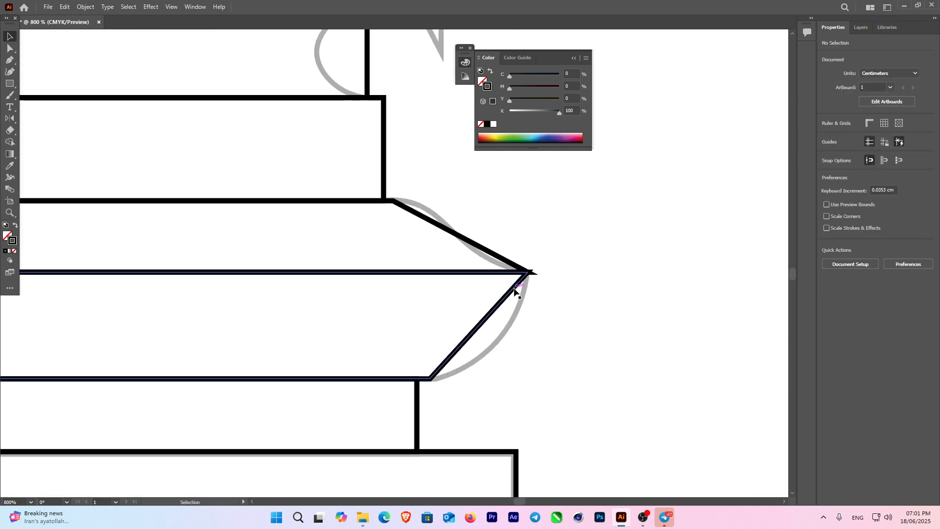
{"action": "scroll", "coordinate": [515, 289], "scroll_direction": "up", "scroll_amount": 2}
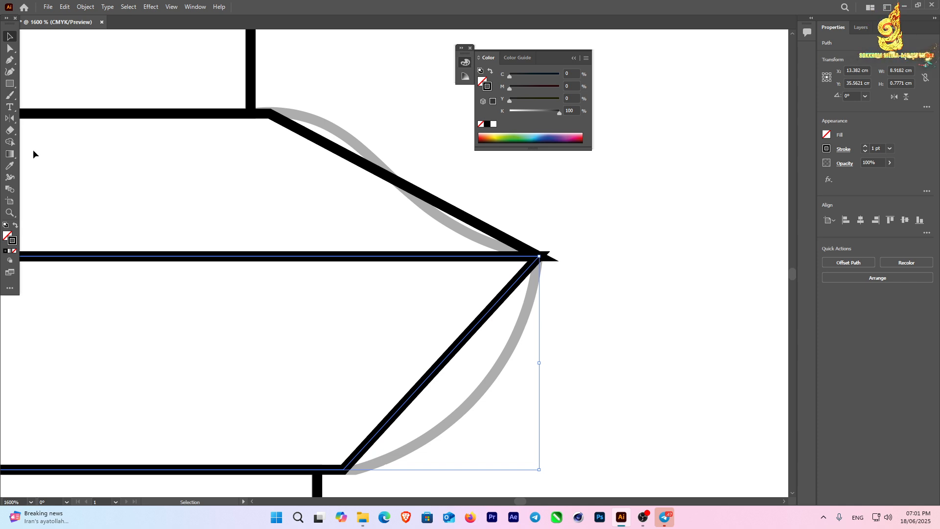
{"action": "left_click", "coordinate": [9, 73]}
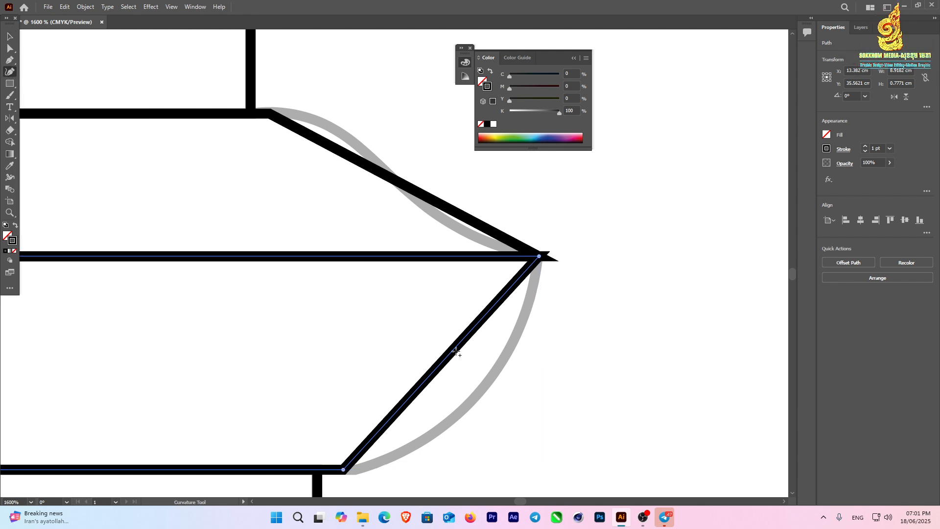
{"action": "left_click_drag", "start_coordinate": [455, 352], "coordinate": [490, 381]}
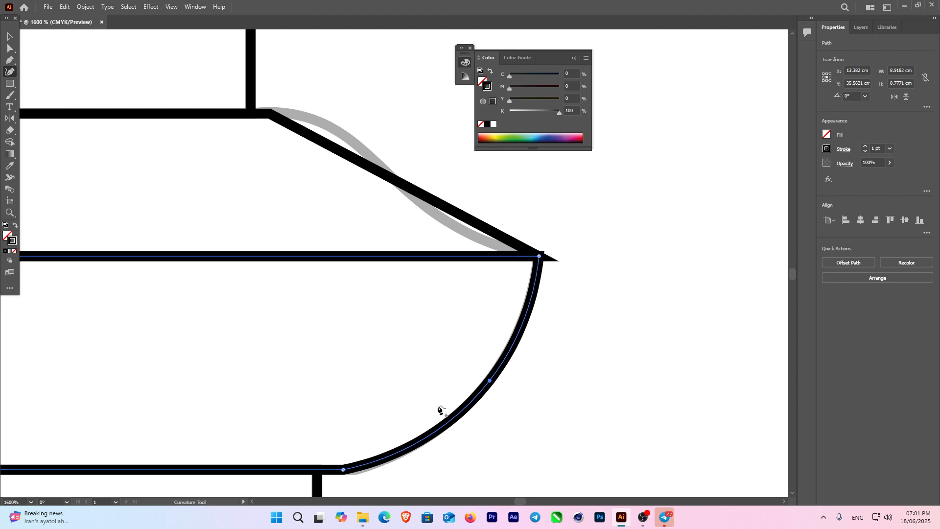
- Shape the fifth band's slanted right edge into the guide's S-curve by adding and adjusting three curvature points
{"action": "left_click", "coordinate": [400, 183]}
{"action": "left_click_drag", "start_coordinate": [296, 130], "coordinate": [292, 114]}
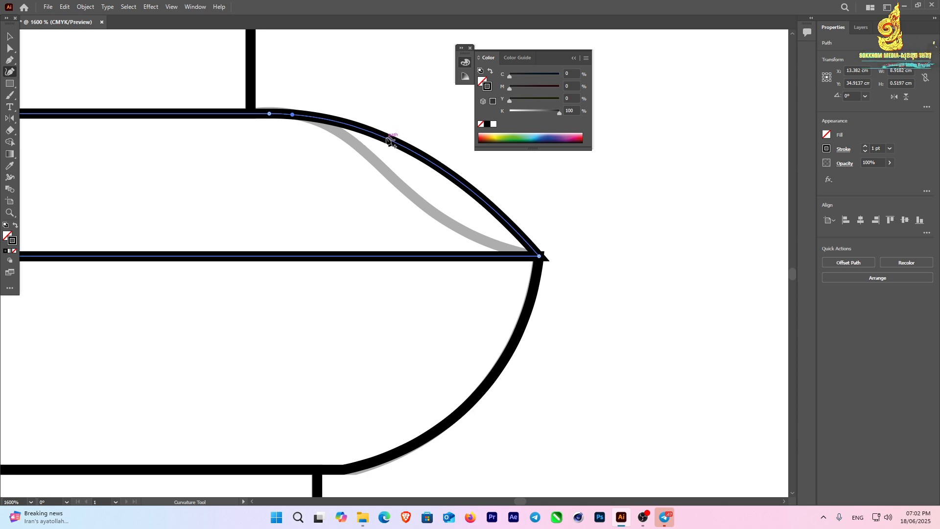
{"action": "left_click_drag", "start_coordinate": [389, 141], "coordinate": [380, 167]}
{"action": "mouse_move", "coordinate": [521, 249]}
{"action": "left_mouse_down"}
{"action": "mouse_move", "coordinate": [509, 250]}
{"action": "mouse_move", "coordinate": [521, 254]}
{"action": "left_mouse_up"}
{"action": "scroll", "coordinate": [540, 262], "scroll_direction": "down", "scroll_amount": 5}
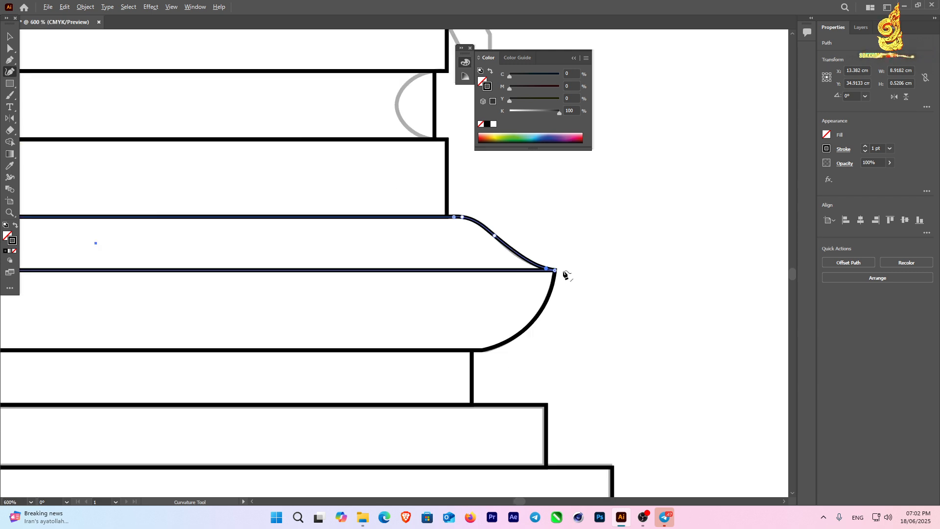
- Curve the seventh band's straight right edge inward to match the guide's semicircular cove
{"action": "left_click_drag", "start_coordinate": [509, 220], "coordinate": [478, 252]}
{"action": "scroll", "coordinate": [478, 252], "scroll_direction": "up", "scroll_amount": 3}
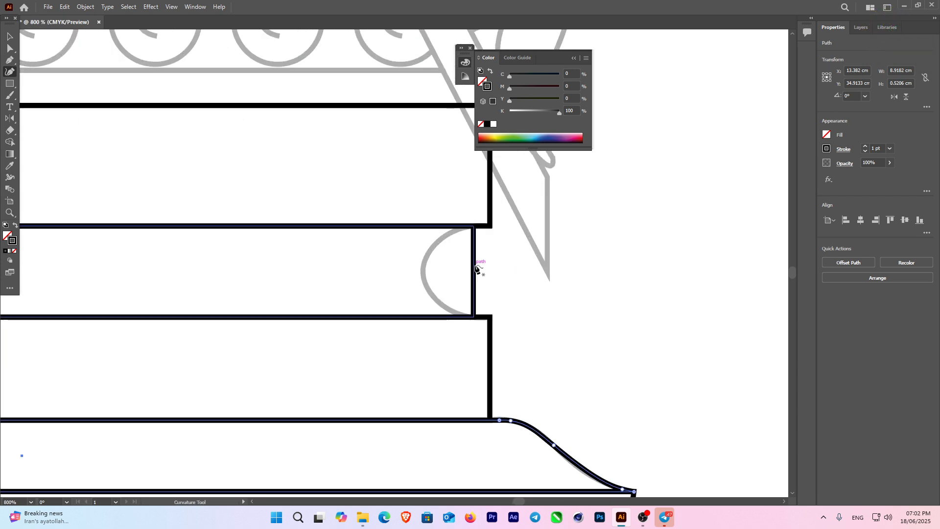
{"action": "left_click", "coordinate": [474, 271]}
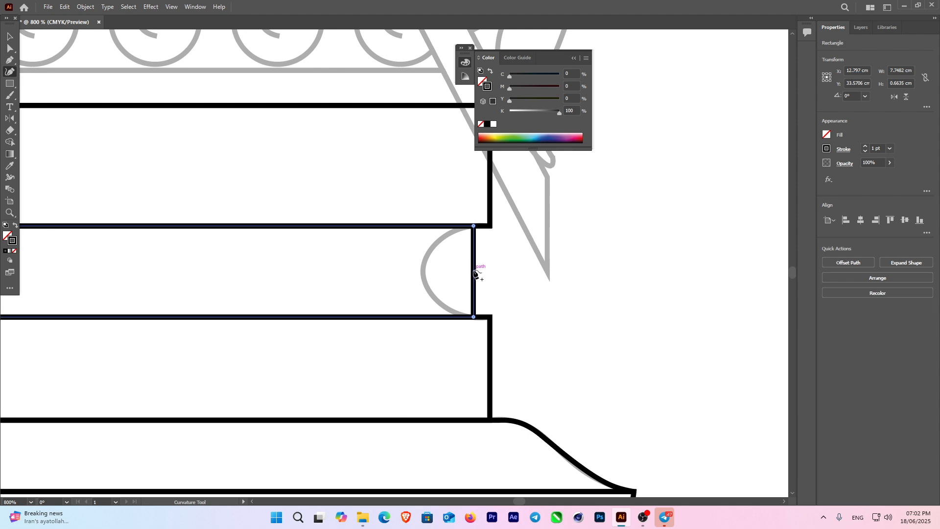
{"action": "left_click_drag", "start_coordinate": [474, 270], "coordinate": [423, 268]}
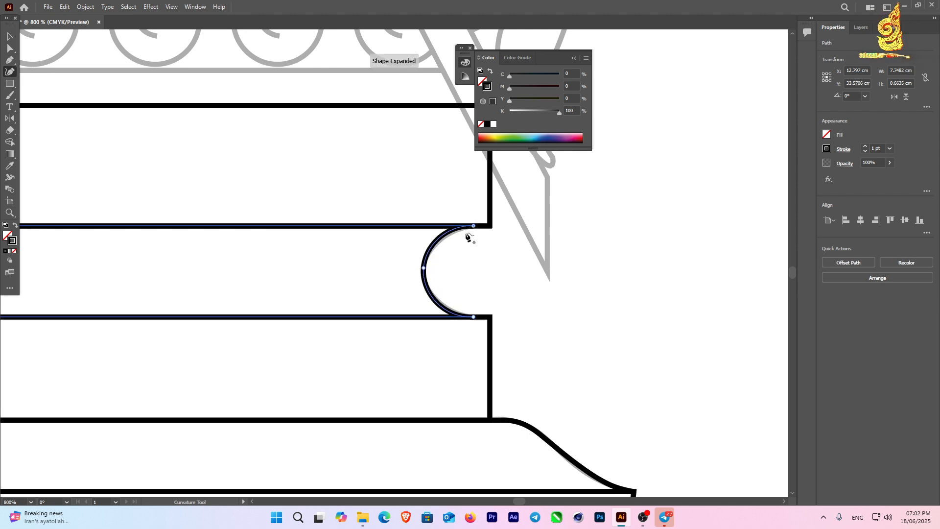
{"action": "scroll", "coordinate": [468, 245], "scroll_direction": "down", "scroll_amount": 3}
{"action": "left_click_drag", "start_coordinate": [453, 190], "coordinate": [498, 266]}
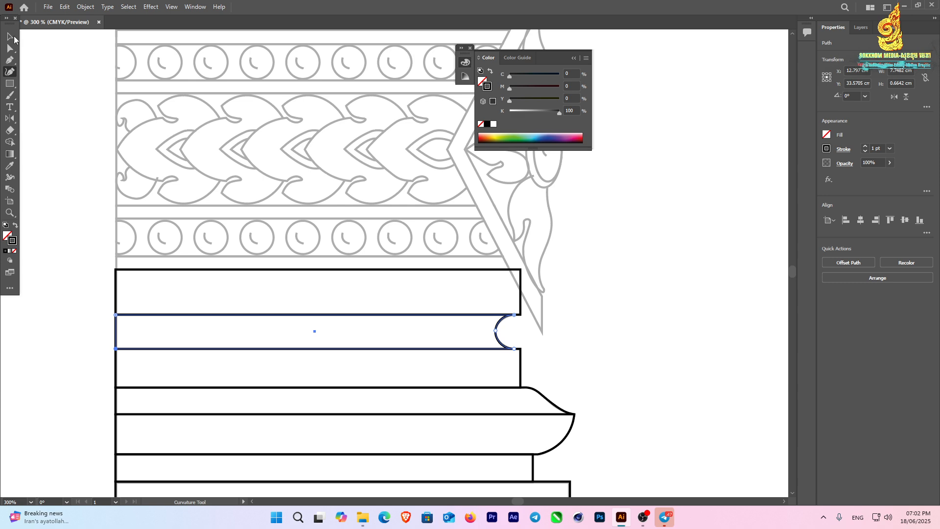
- Add a copy of the topmost rectangle directly above it, reduced to a thin strip about 0.25 cm high
{"action": "left_click", "coordinate": [11, 37]}
{"action": "left_click_drag", "start_coordinate": [428, 249], "coordinate": [361, 279]}
{"action": "scroll", "coordinate": [361, 279], "scroll_direction": "down", "scroll_amount": 1}
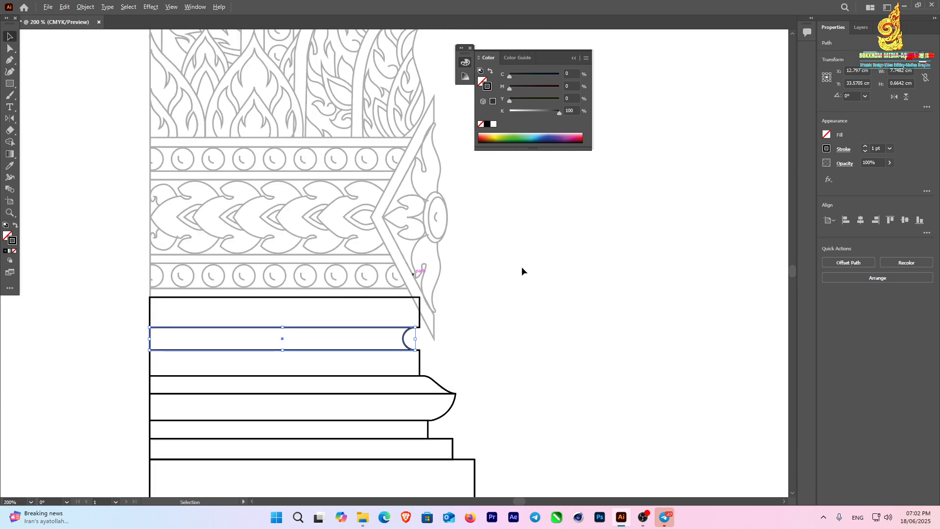
{"action": "left_click", "coordinate": [292, 284]}
{"action": "scroll", "coordinate": [313, 296], "scroll_direction": "up", "scroll_amount": 1}
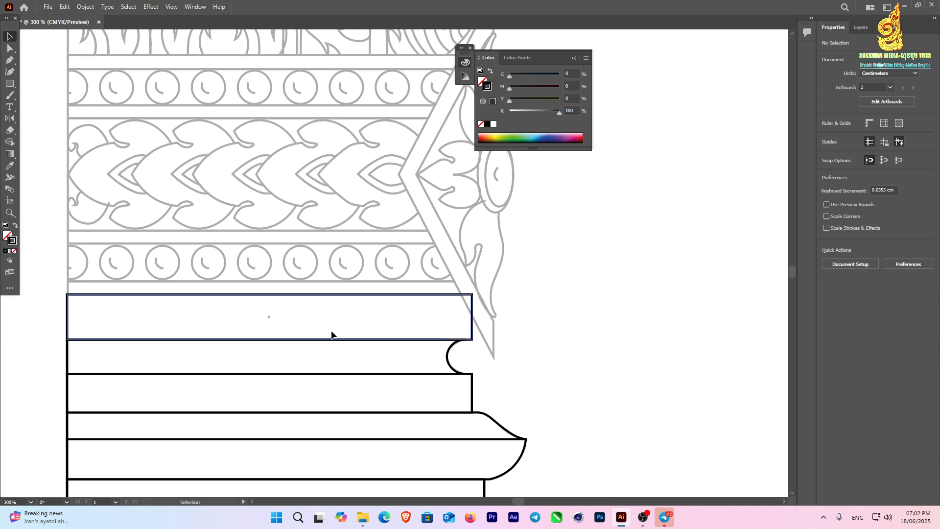
{"action": "left_click_drag", "start_coordinate": [490, 323], "coordinate": [382, 327]}
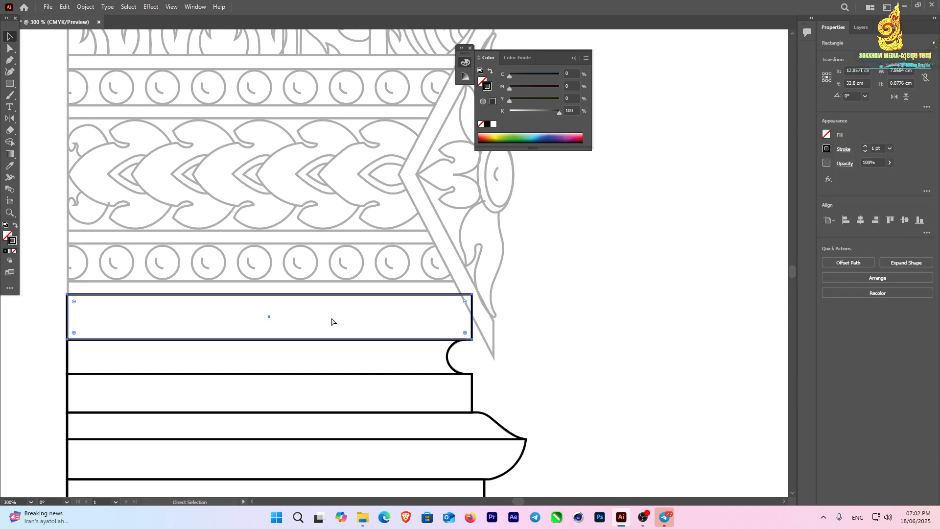
{"action": "key", "text": "v"}
{"action": "left_click_drag", "start_coordinate": [270, 339], "coordinate": [296, 282]}
{"action": "scroll", "coordinate": [274, 286], "scroll_direction": "up", "scroll_amount": 4}
{"action": "scroll", "coordinate": [346, 312], "scroll_direction": "down", "scroll_amount": 5}
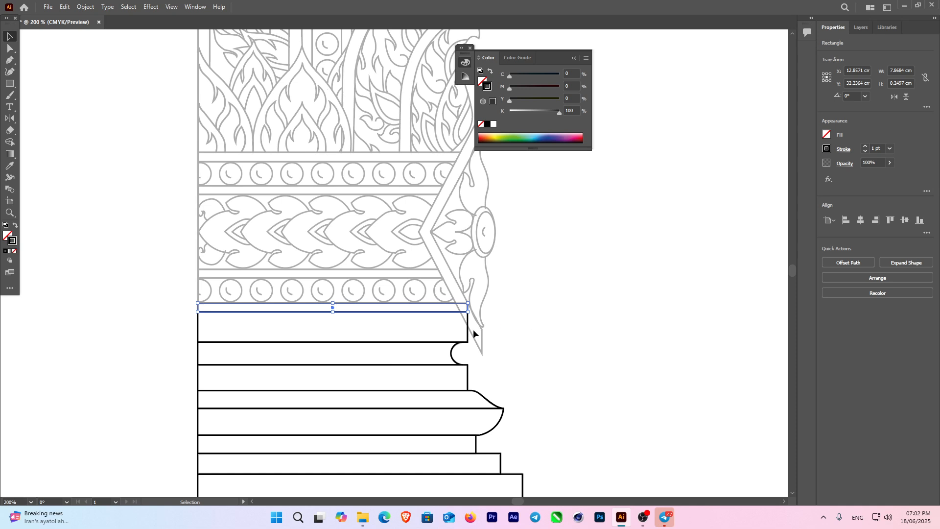
- Copy the thin strip straight up onto the three remaining plain strips above and below the guide's bead bands
{"action": "left_click_drag", "start_coordinate": [390, 306], "coordinate": [415, 103]}
{"action": "scroll", "coordinate": [403, 269], "scroll_direction": "up", "scroll_amount": 2}
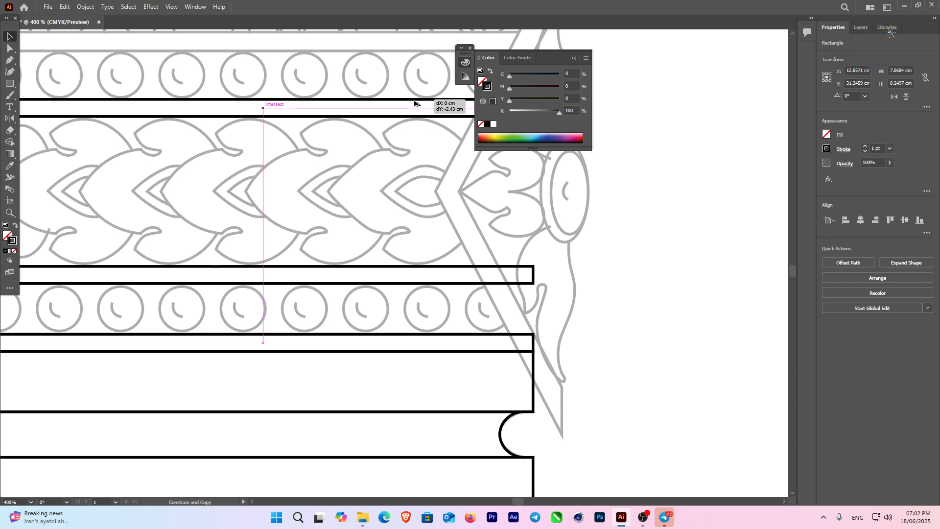
{"action": "left_click_drag", "start_coordinate": [415, 103], "coordinate": [465, 282]}
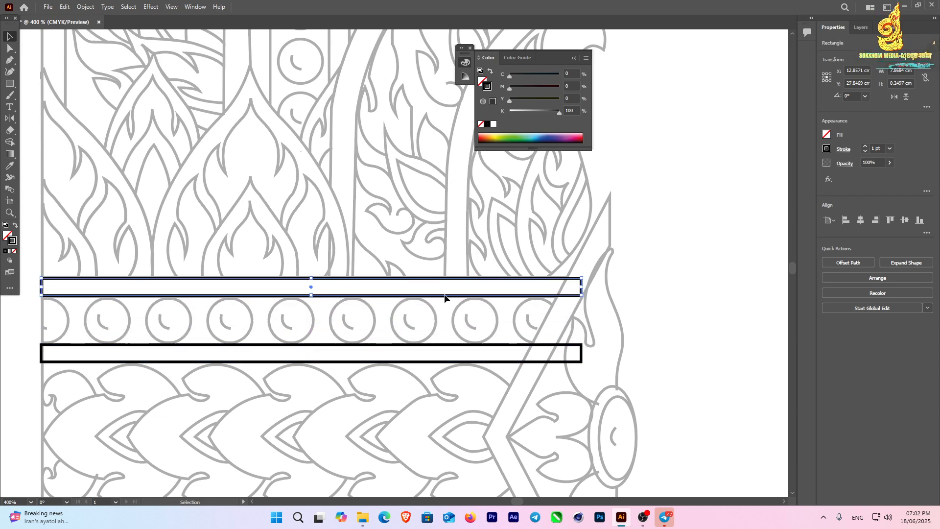
{"action": "scroll", "coordinate": [446, 299], "scroll_direction": "down", "scroll_amount": 3}
{"action": "scroll", "coordinate": [415, 264], "scroll_direction": "down", "scroll_amount": 2}
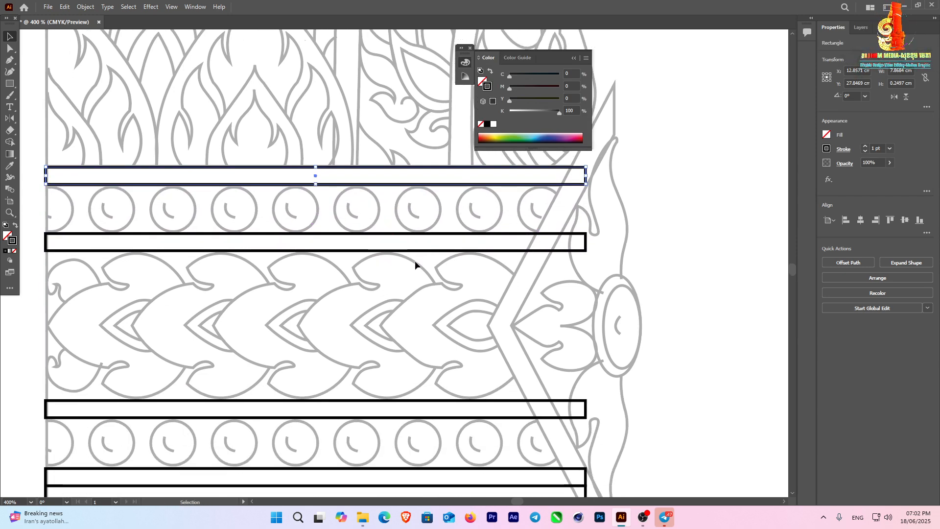
{"action": "left_click", "coordinate": [325, 248]}
{"action": "scroll", "coordinate": [332, 315], "scroll_direction": "down", "scroll_amount": 3}
{"action": "scroll", "coordinate": [326, 304], "scroll_direction": "up", "scroll_amount": 2}
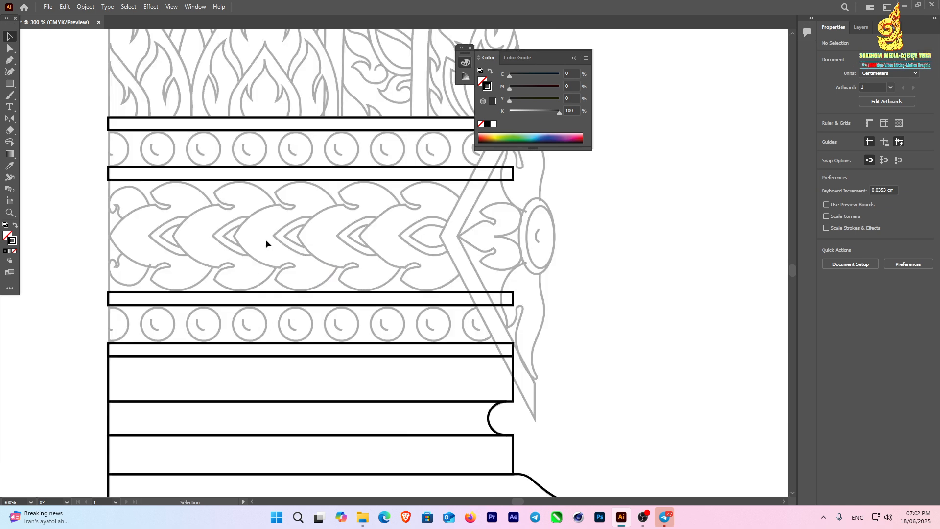
- Stretch a copy of the lowest thin strip upward to about 4.39 cm high, enclosing the bead and leaf bands
{"action": "left_click_drag", "start_coordinate": [266, 238], "coordinate": [245, 305]}
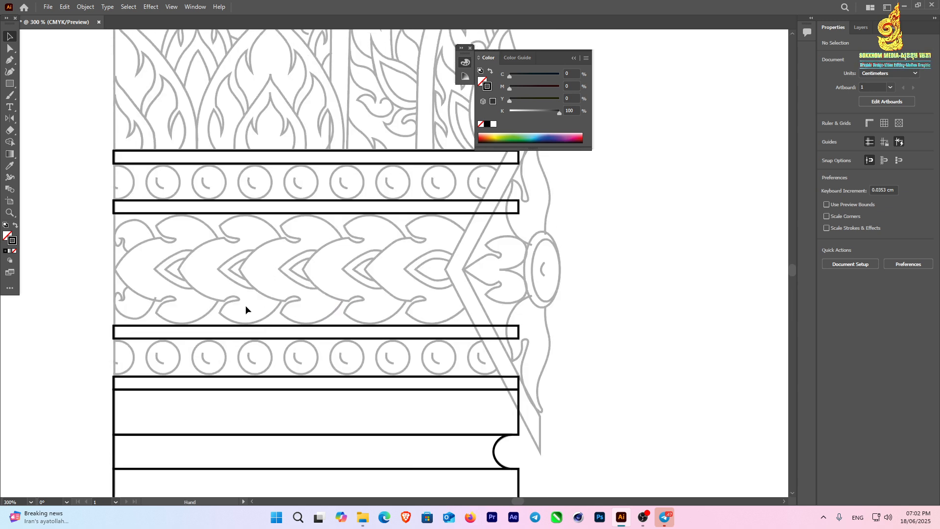
{"action": "left_click", "coordinate": [321, 383]}
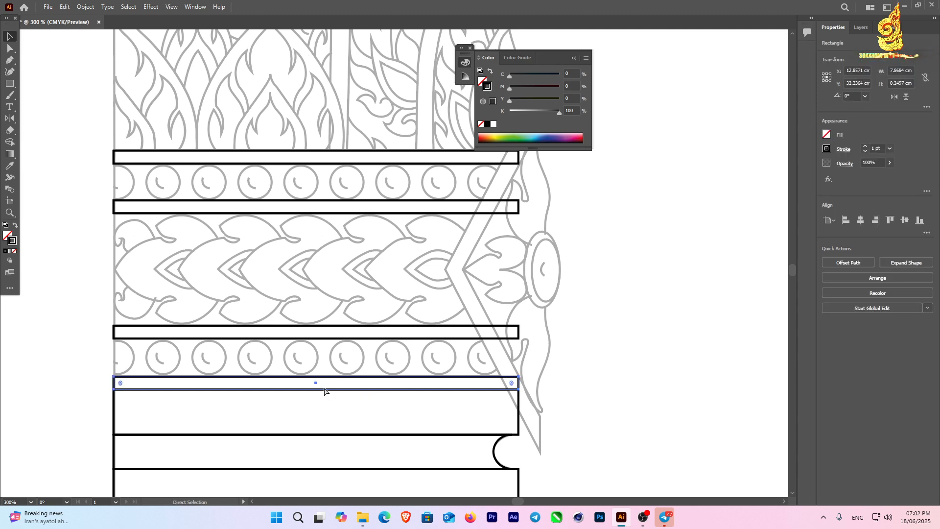
{"action": "left_click_drag", "start_coordinate": [318, 390], "coordinate": [324, 153]}
{"action": "scroll", "coordinate": [322, 145], "scroll_direction": "up", "scroll_amount": 7}
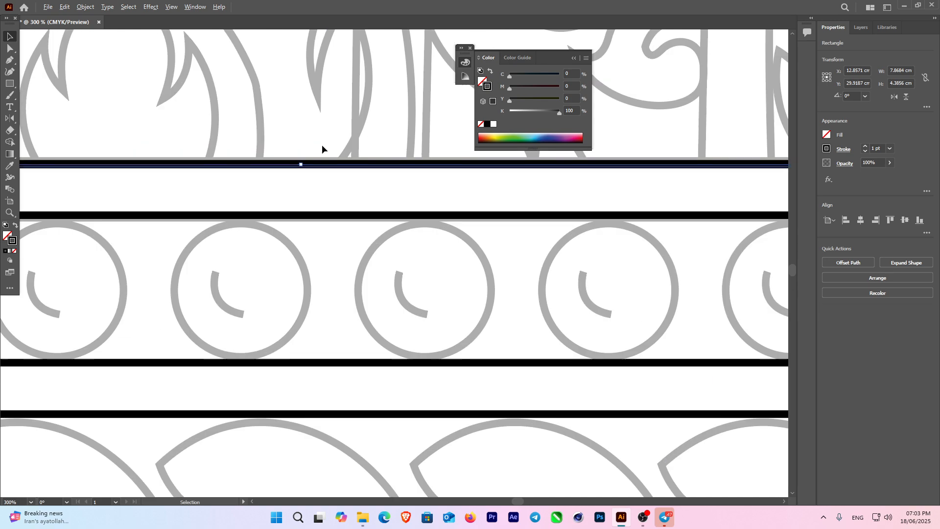
{"action": "scroll", "coordinate": [296, 209], "scroll_direction": "down", "scroll_amount": 8}
{"action": "left_click", "coordinate": [523, 279]}
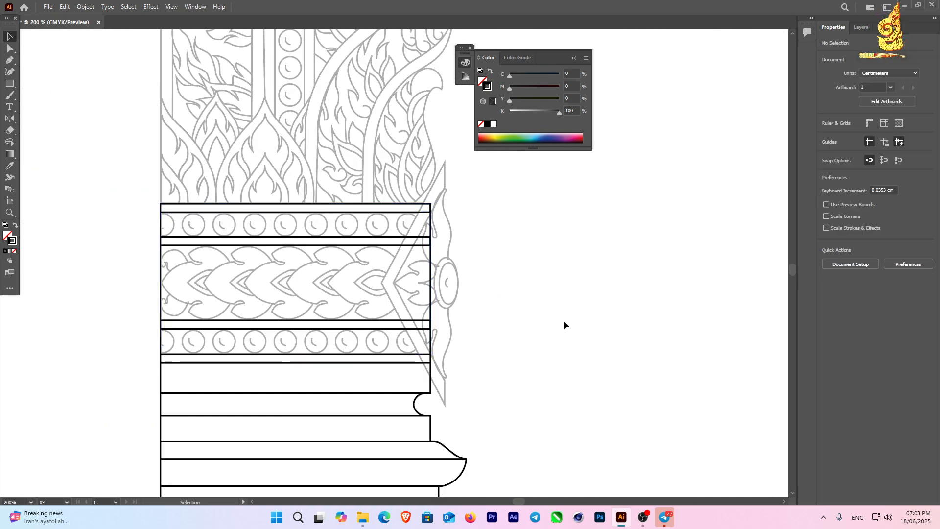
- Draw the outer edge of the guide's V-shaped chevron with the Pen tool, from its upper tip through the vertex to its lower tip
{"action": "scroll", "coordinate": [457, 294], "scroll_direction": "up", "scroll_amount": 3}
{"action": "scroll", "coordinate": [376, 283], "scroll_direction": "down", "scroll_amount": 3}
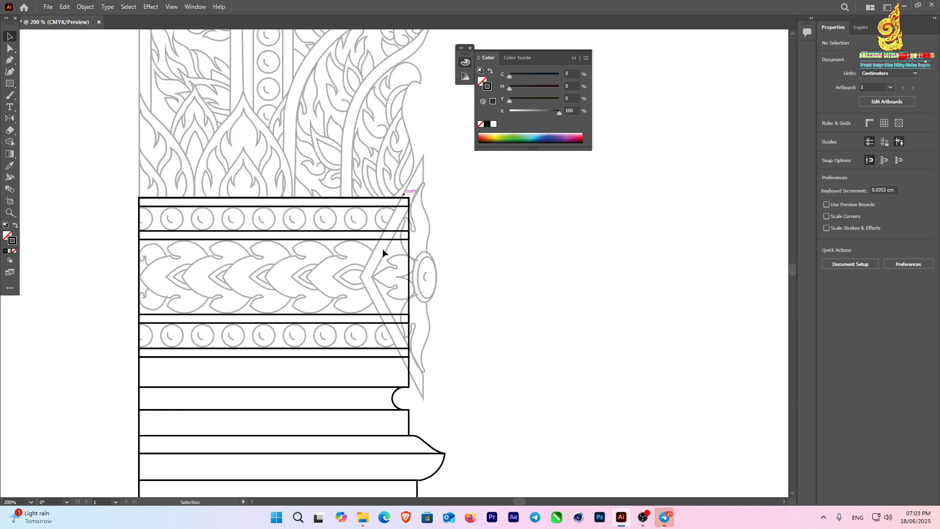
{"action": "scroll", "coordinate": [451, 224], "scroll_direction": "up", "scroll_amount": 1}
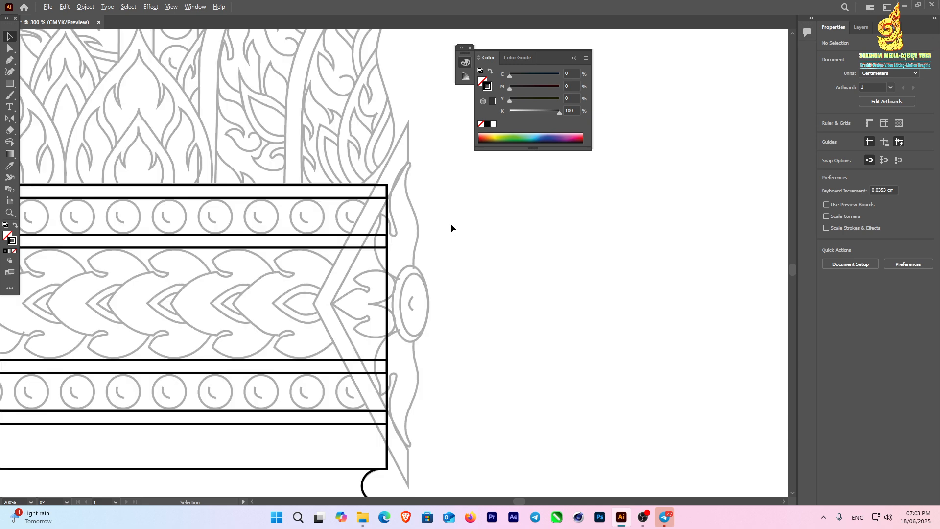
{"action": "left_click_drag", "start_coordinate": [444, 310], "coordinate": [422, 278]}
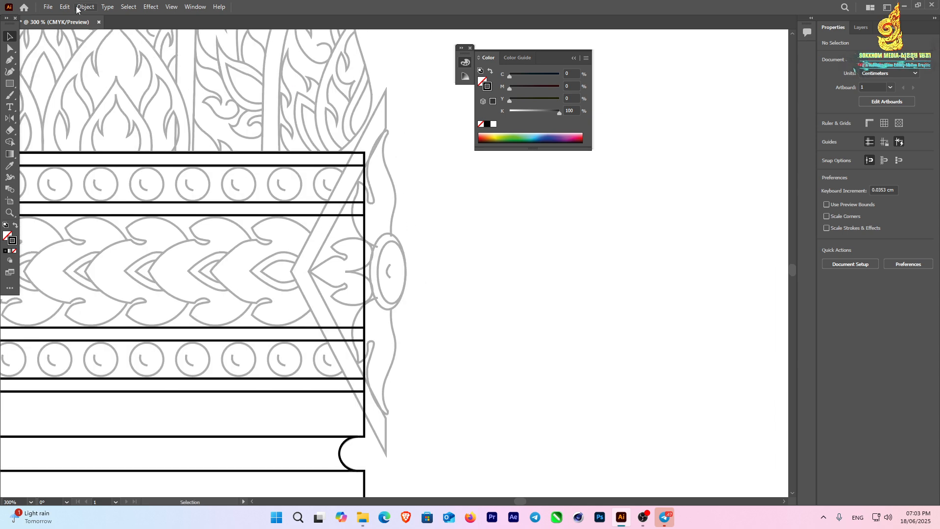
{"action": "left_click", "coordinate": [10, 60]}
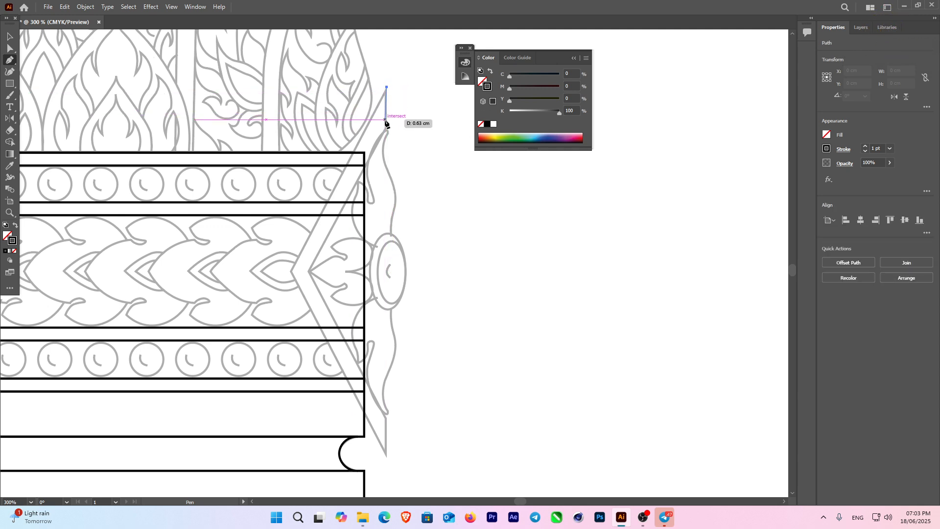
{"action": "left_click", "coordinate": [387, 87]}
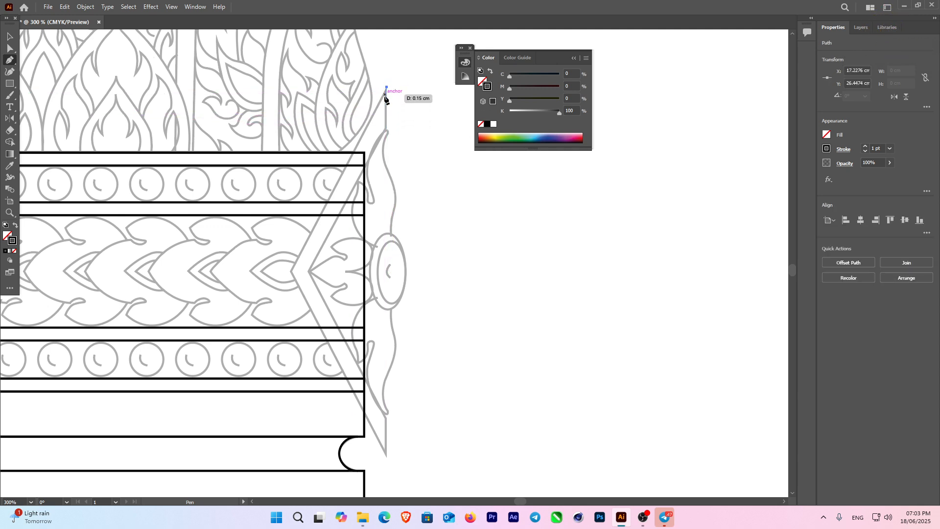
{"action": "scroll", "coordinate": [291, 272], "scroll_direction": "up", "scroll_amount": 3}
{"action": "left_click", "coordinate": [290, 269]}
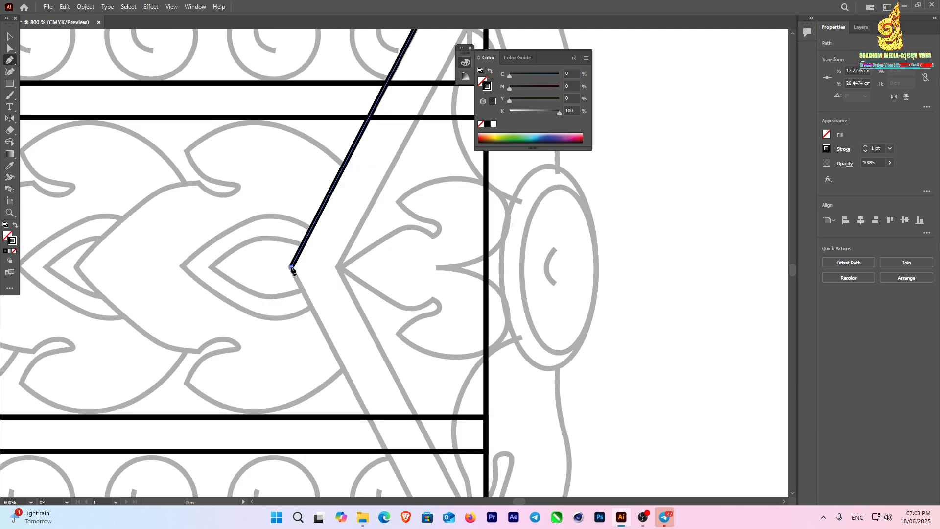
{"action": "scroll", "coordinate": [294, 272], "scroll_direction": "down", "scroll_amount": 3}
{"action": "scroll", "coordinate": [389, 366], "scroll_direction": "down", "scroll_amount": 5}
{"action": "scroll", "coordinate": [389, 366], "scroll_direction": "up", "scroll_amount": 3}
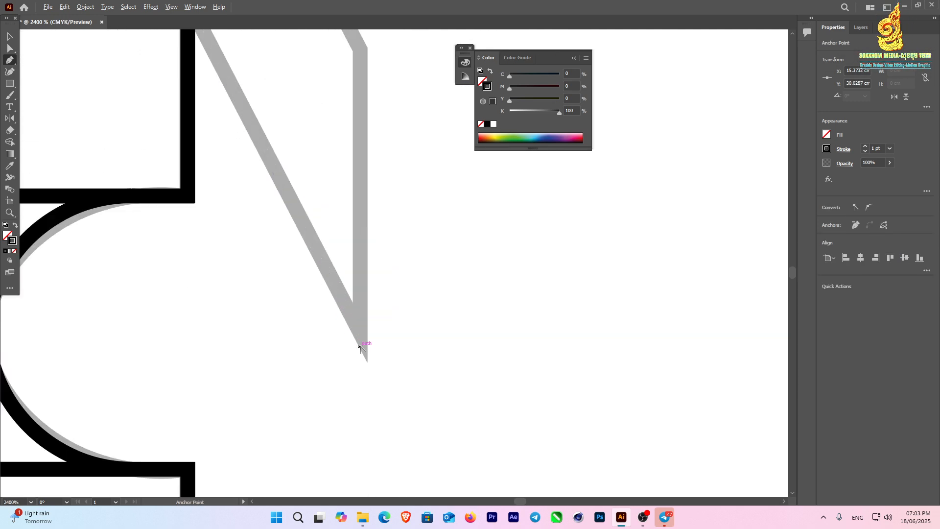
{"action": "left_click", "coordinate": [365, 347]}
- Close the chevron outline along its short lower end, its inner V edge and its short upper end
{"action": "scroll", "coordinate": [368, 350], "scroll_direction": "down", "scroll_amount": 3}
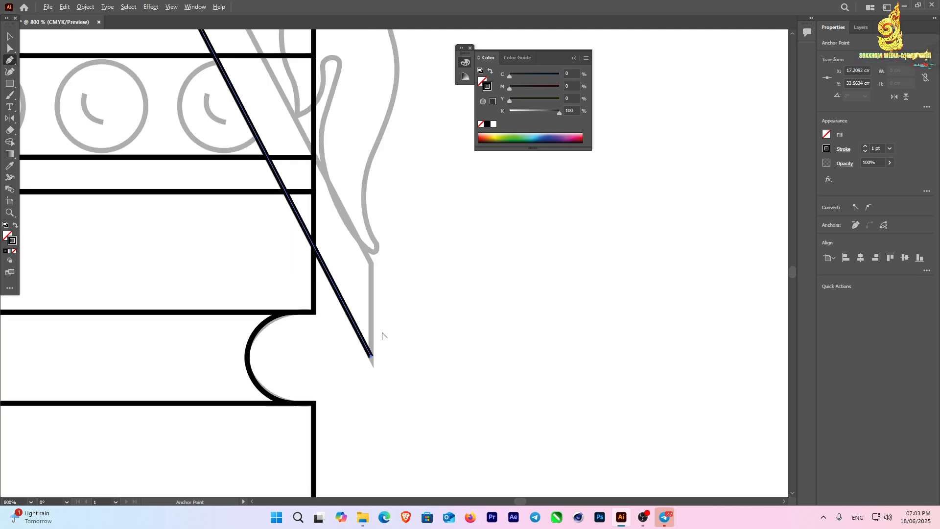
{"action": "left_click", "coordinate": [373, 265]}
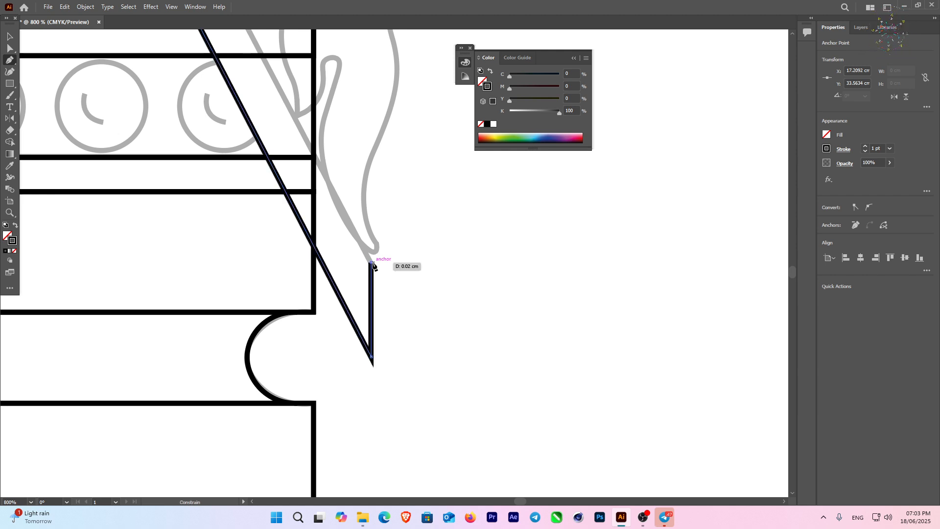
{"action": "scroll", "coordinate": [357, 225], "scroll_direction": "up", "scroll_amount": 5}
{"action": "scroll", "coordinate": [343, 216], "scroll_direction": "left", "scroll_amount": 2}
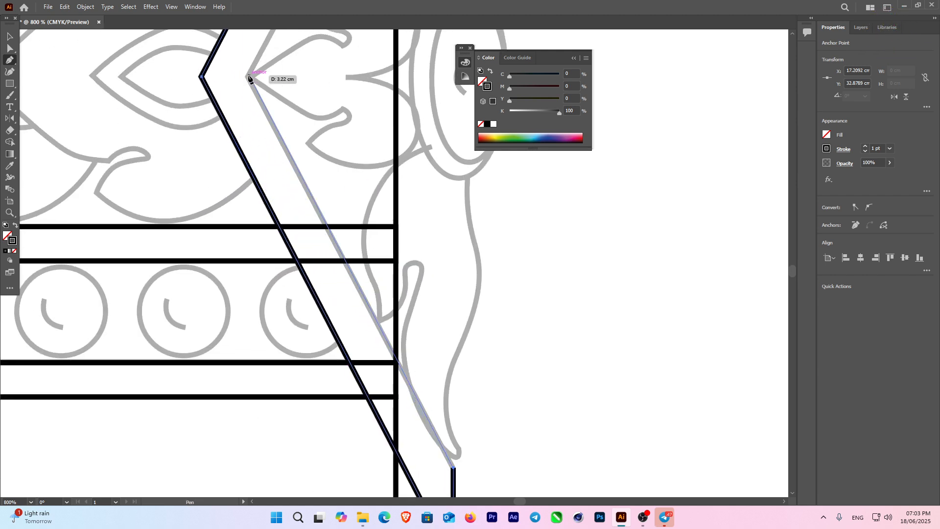
{"action": "scroll", "coordinate": [260, 64], "scroll_direction": "up", "scroll_amount": 3}
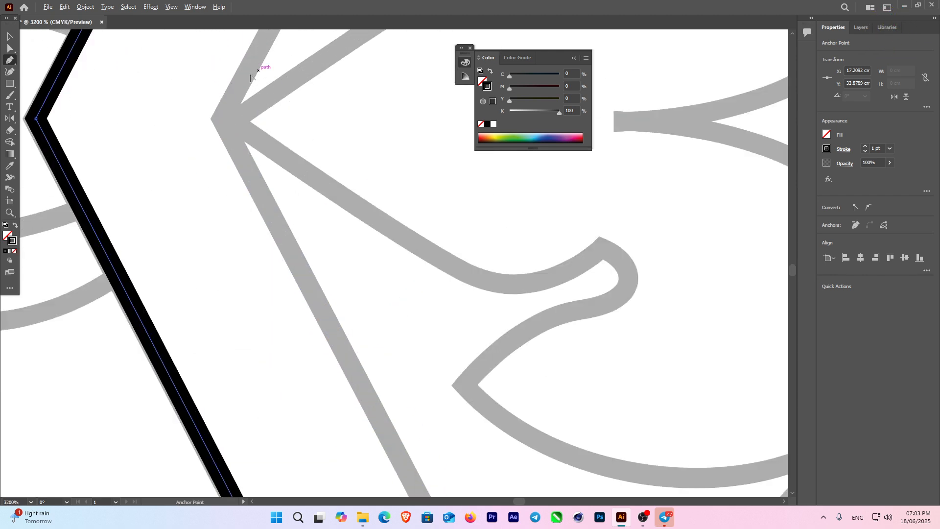
{"action": "left_click", "coordinate": [223, 119]}
{"action": "scroll", "coordinate": [235, 147], "scroll_direction": "down", "scroll_amount": 3}
{"action": "scroll", "coordinate": [289, 166], "scroll_direction": "up", "scroll_amount": 5}
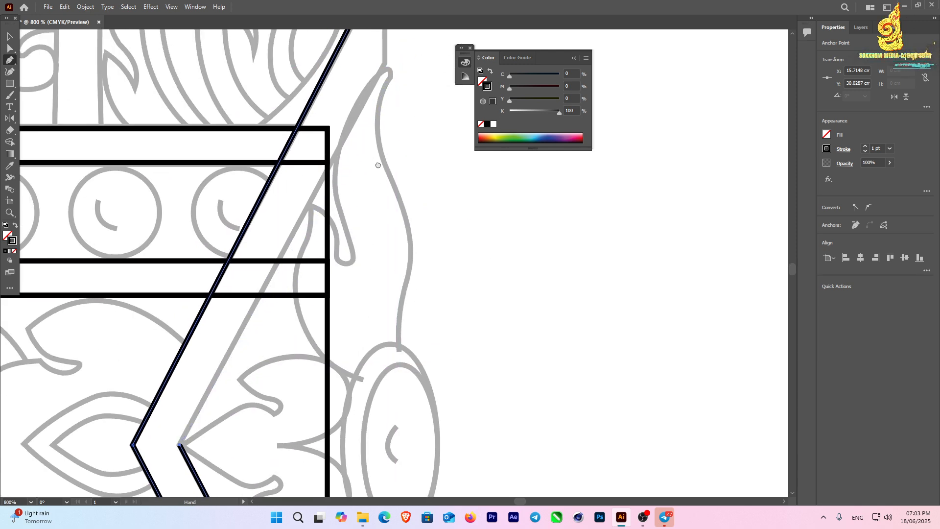
{"action": "left_click_drag", "start_coordinate": [378, 165], "coordinate": [356, 289]}
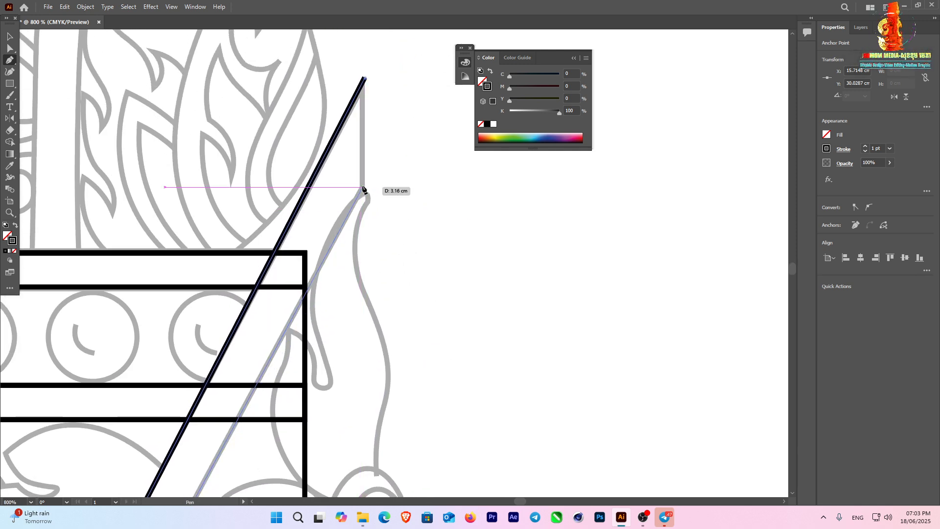
{"action": "left_click", "coordinate": [362, 188]}
{"action": "left_click", "coordinate": [365, 78]}
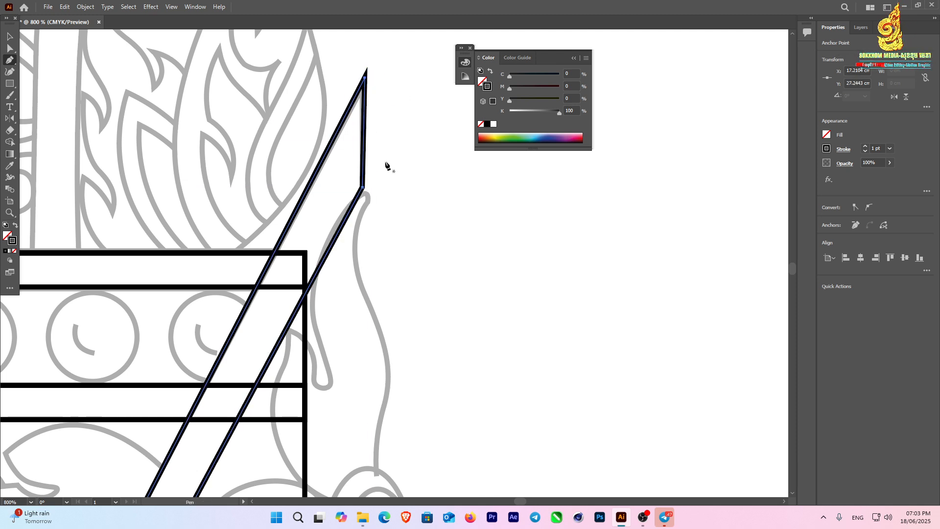
- Move the chevron's upper tip anchor to about X 17.21 cm, Y 26.51 cm so its short upper end is vertical
{"action": "key", "text": "ctrl+plus"}
{"action": "key", "text": "ctrl+plus"}
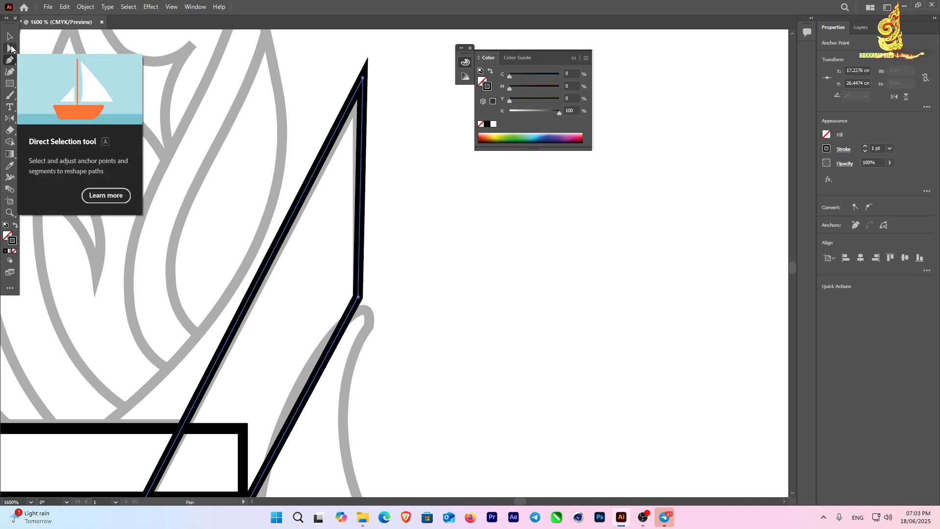
{"action": "left_click", "coordinate": [10, 48]}
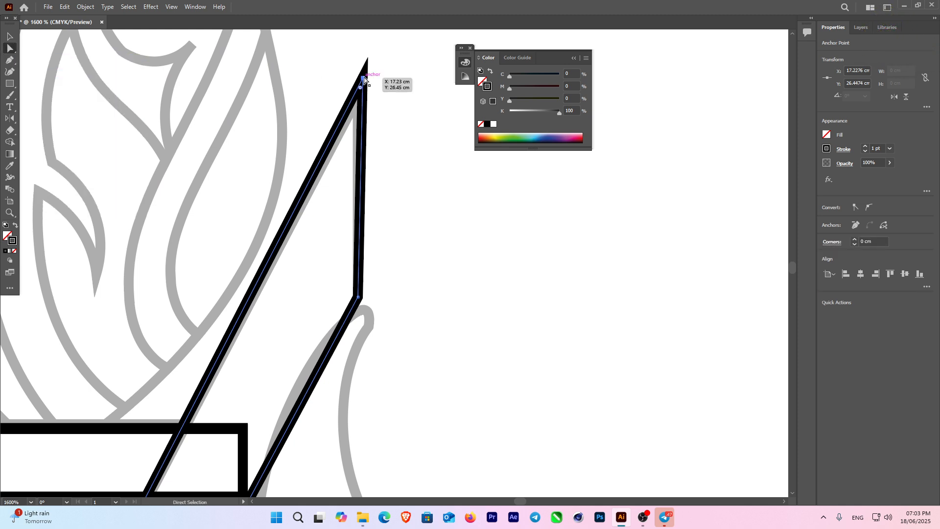
{"action": "left_click_drag", "start_coordinate": [364, 77], "coordinate": [359, 98]}
{"action": "scroll", "coordinate": [359, 98], "scroll_direction": "down", "scroll_amount": 4}
{"action": "scroll", "coordinate": [394, 161], "scroll_direction": "down", "scroll_amount": 2}
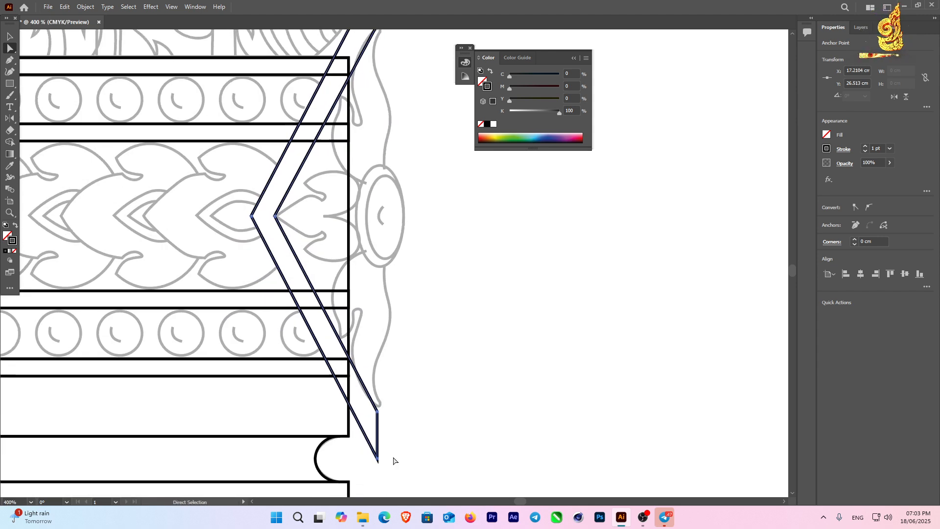
{"action": "left_click", "coordinate": [438, 354]}
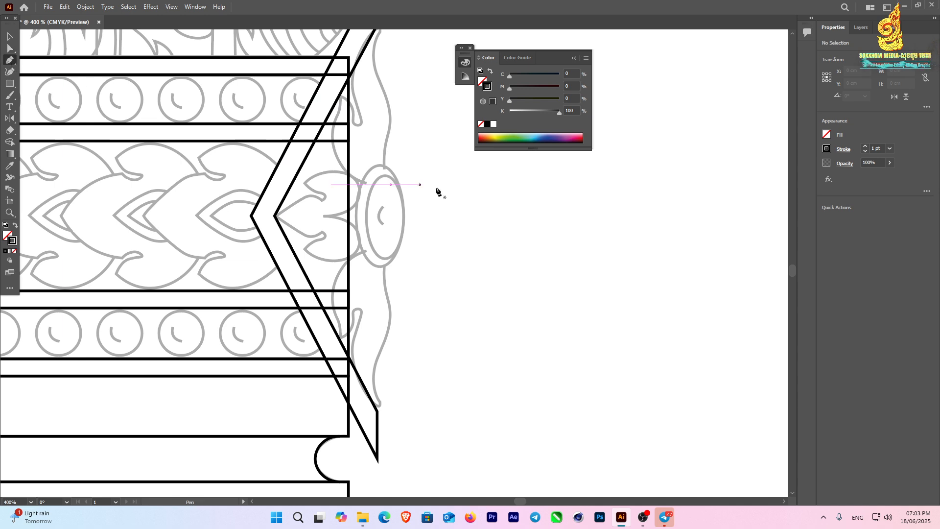
- Trace the wavy outer edge of the upper leaf with smooth curves, from the oval boss up to just below the leaf's tip
{"action": "left_click_drag", "start_coordinate": [404, 152], "coordinate": [338, 309]}
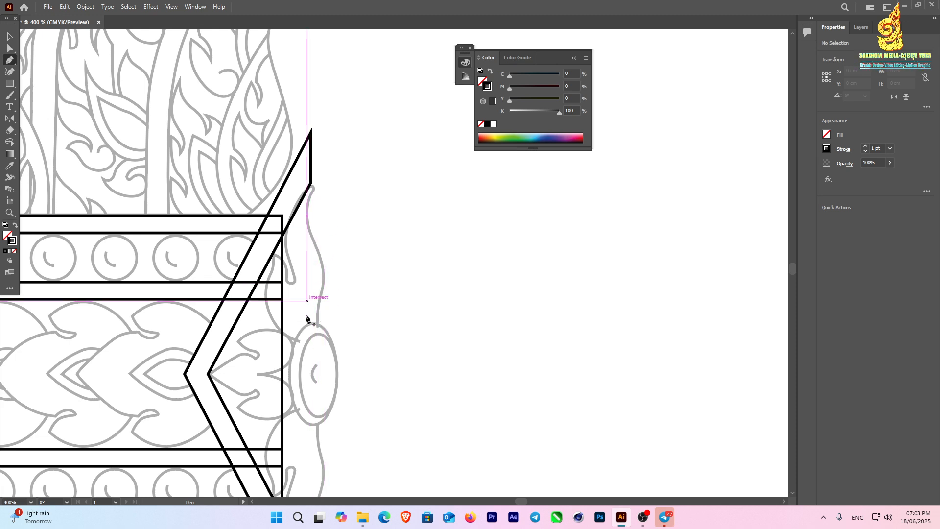
{"action": "scroll", "coordinate": [311, 323], "scroll_direction": "up", "scroll_amount": 3}
{"action": "left_click_drag", "start_coordinate": [320, 343], "coordinate": [365, 189]}
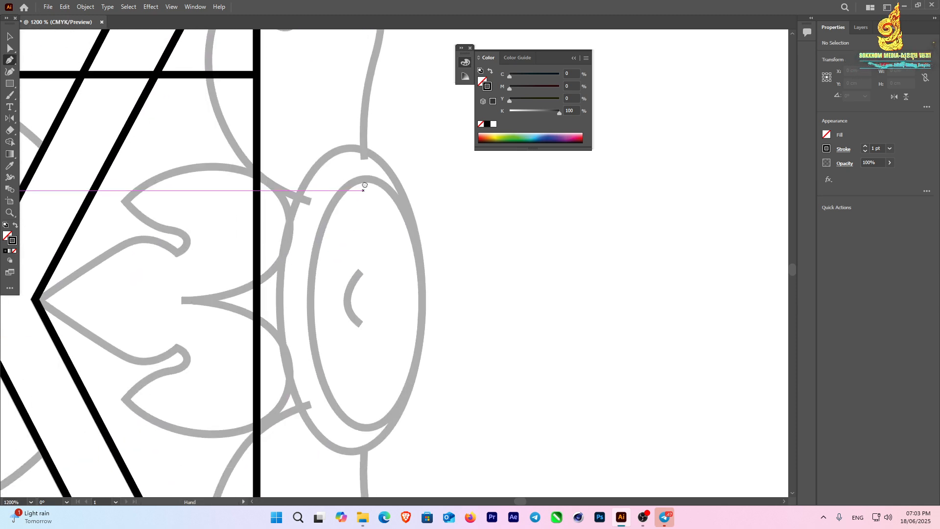
{"action": "left_click_drag", "start_coordinate": [372, 130], "coordinate": [332, 305]}
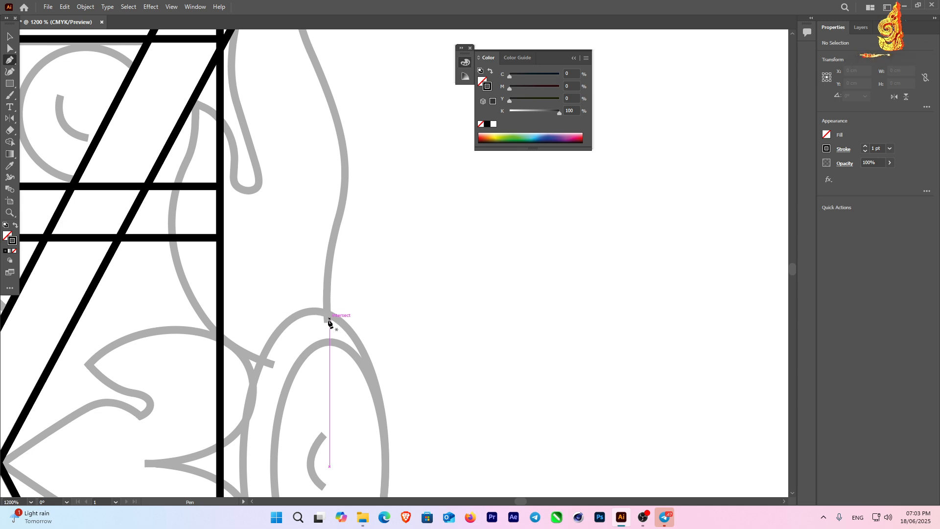
{"action": "left_click", "coordinate": [326, 315]}
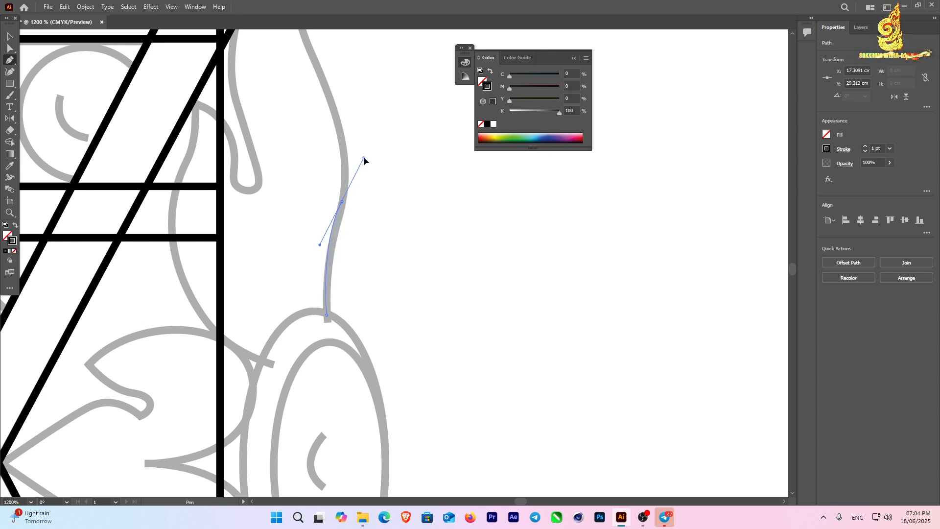
{"action": "left_click_drag", "start_coordinate": [364, 157], "coordinate": [360, 153]}
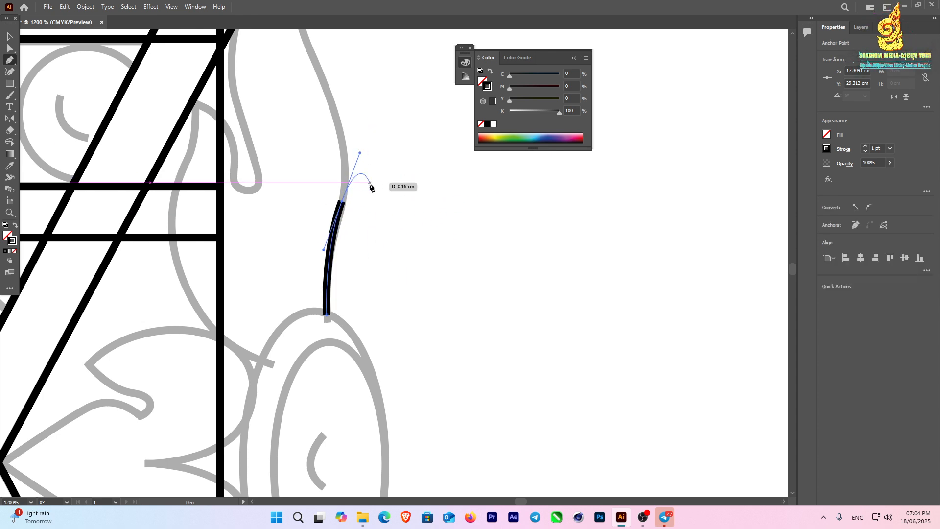
{"action": "key", "text": "ctrl+z"}
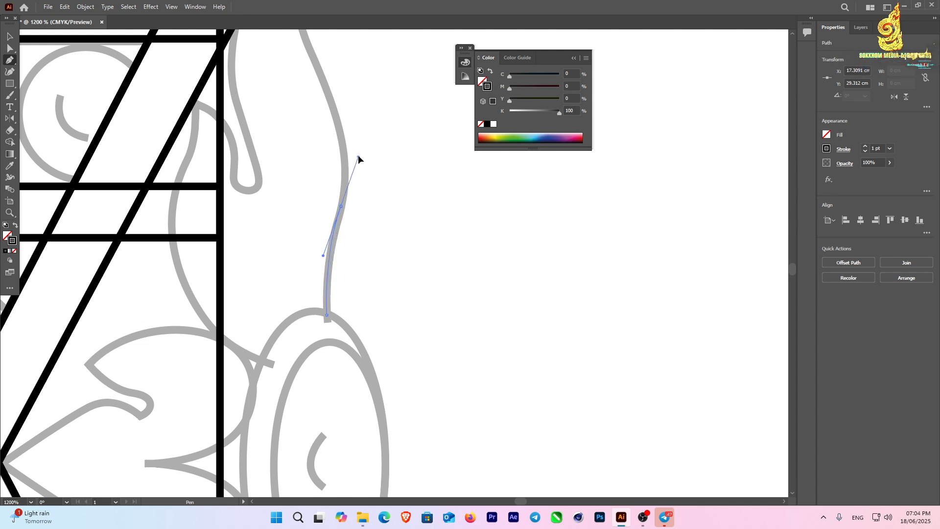
{"action": "left_click_drag", "start_coordinate": [358, 149], "coordinate": [359, 151]}
{"action": "left_click_drag", "start_coordinate": [308, 58], "coordinate": [337, 189]}
{"action": "left_click_drag", "start_coordinate": [346, 151], "coordinate": [228, 296]}
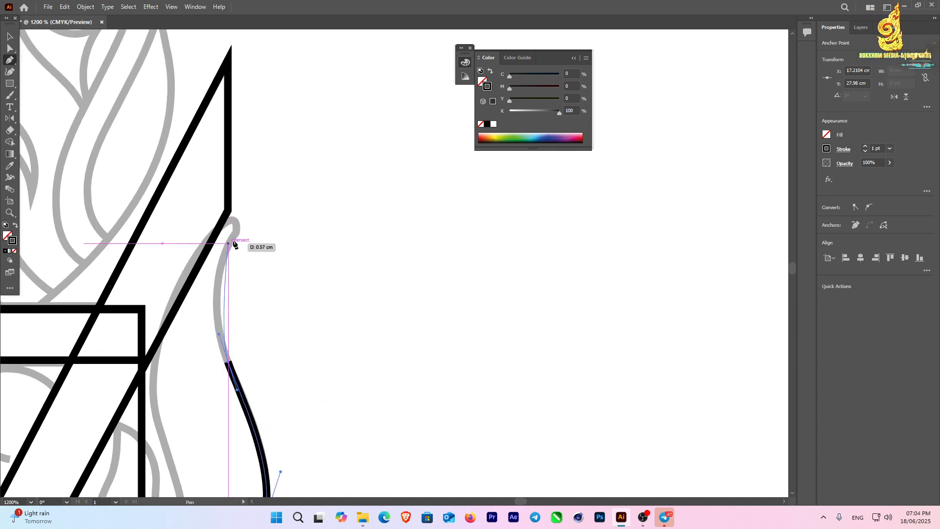
{"action": "left_click_drag", "start_coordinate": [235, 233], "coordinate": [264, 191]}
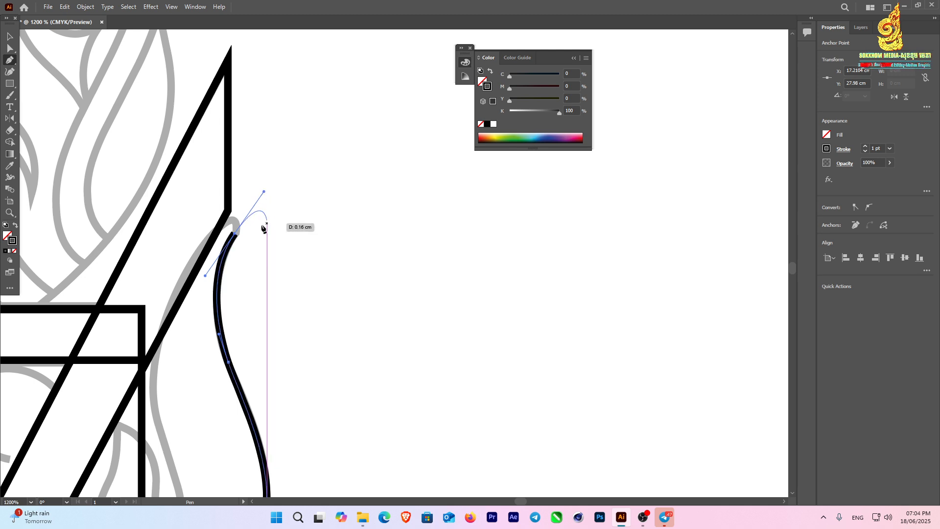
- Turn the path around the leaf's rounded tip and curve it down the first part of the leaf's inner edge
{"action": "scroll", "coordinate": [236, 235], "scroll_direction": "up", "scroll_amount": 3}
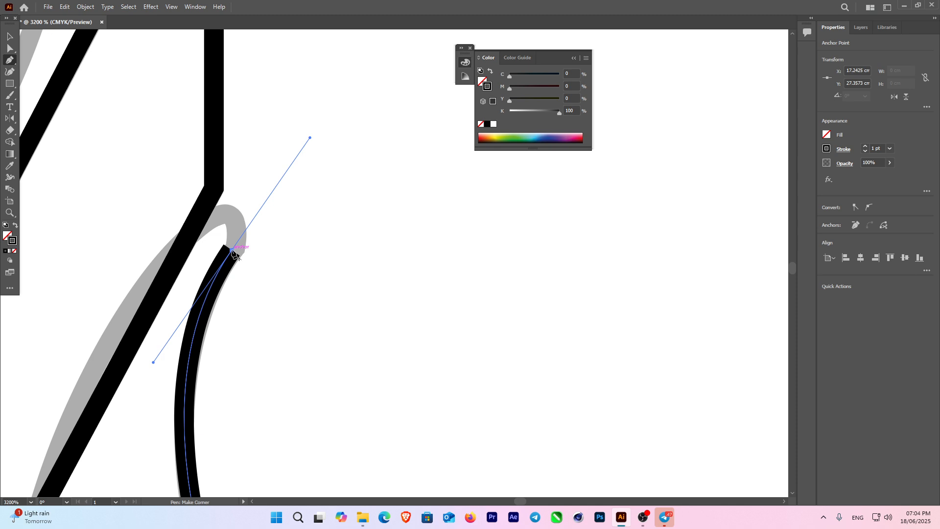
{"action": "left_click", "coordinate": [232, 251]}
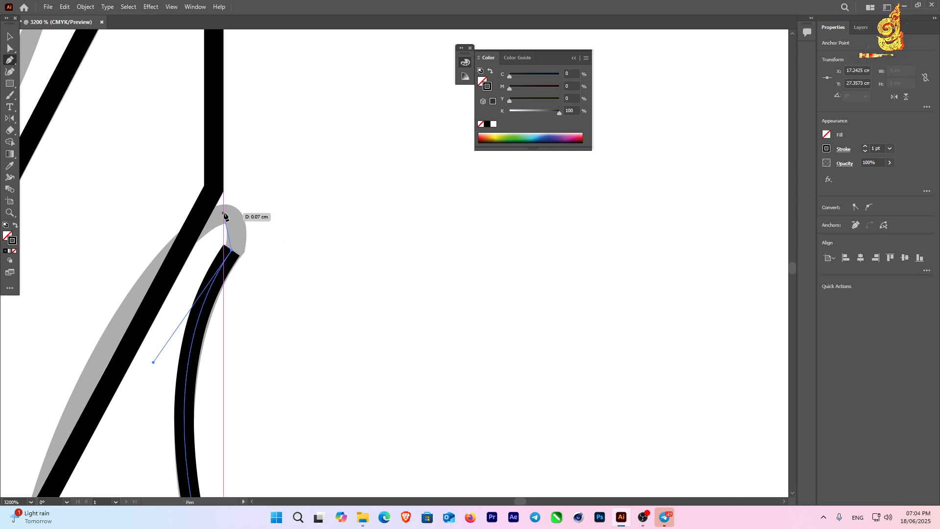
{"action": "left_click_drag", "start_coordinate": [224, 213], "coordinate": [188, 214]}
{"action": "left_click_drag", "start_coordinate": [182, 272], "coordinate": [322, 141]}
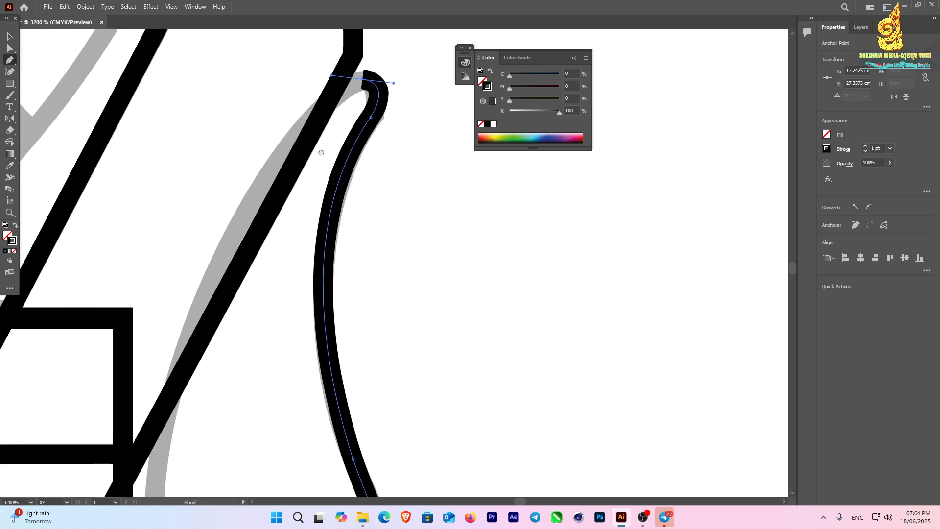
{"action": "left_click_drag", "start_coordinate": [199, 314], "coordinate": [245, 200]}
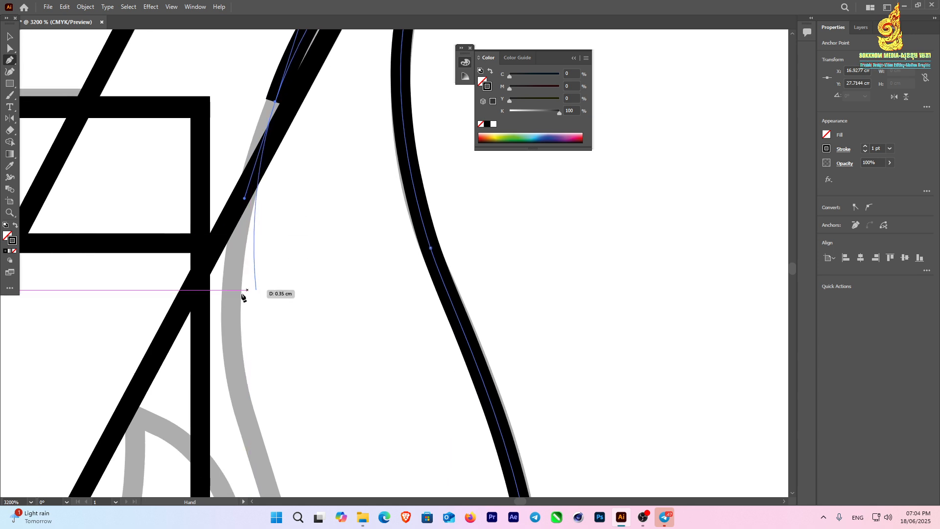
- Continue the path down the leaf's inner edge to the start of its small rounded lower lobe
{"action": "left_click_drag", "start_coordinate": [239, 391], "coordinate": [261, 472]}
{"action": "left_click_drag", "start_coordinate": [242, 323], "coordinate": [245, 291]}
{"action": "scroll", "coordinate": [245, 291], "scroll_direction": "down", "scroll_amount": 5}
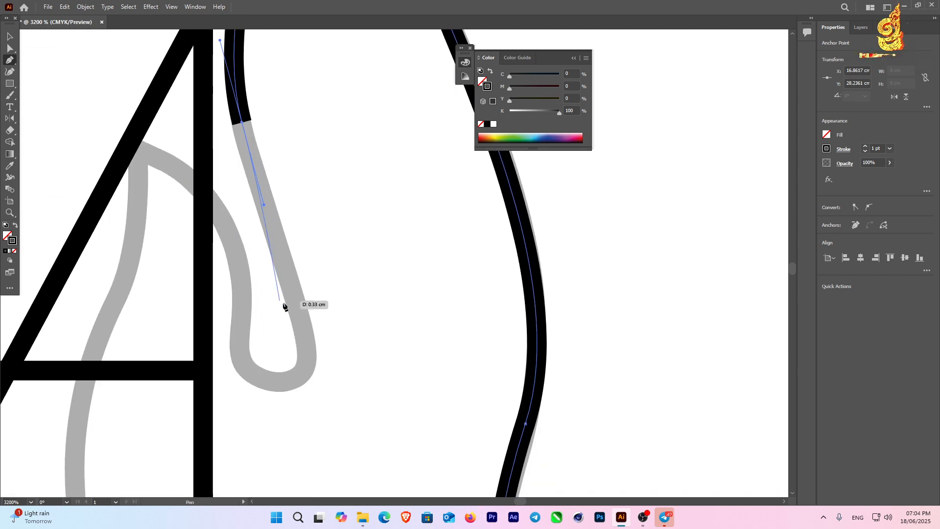
{"action": "left_click", "coordinate": [291, 293]}
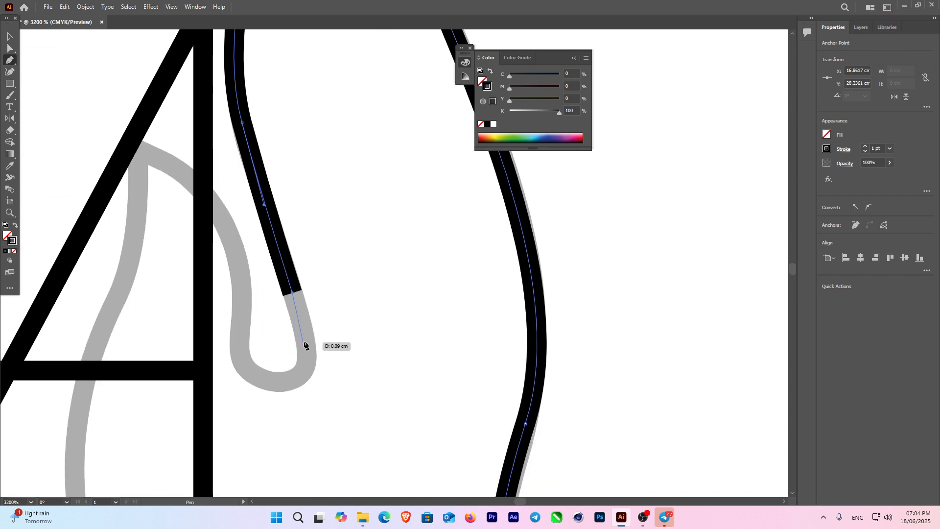
{"action": "key", "text": "Escape"}
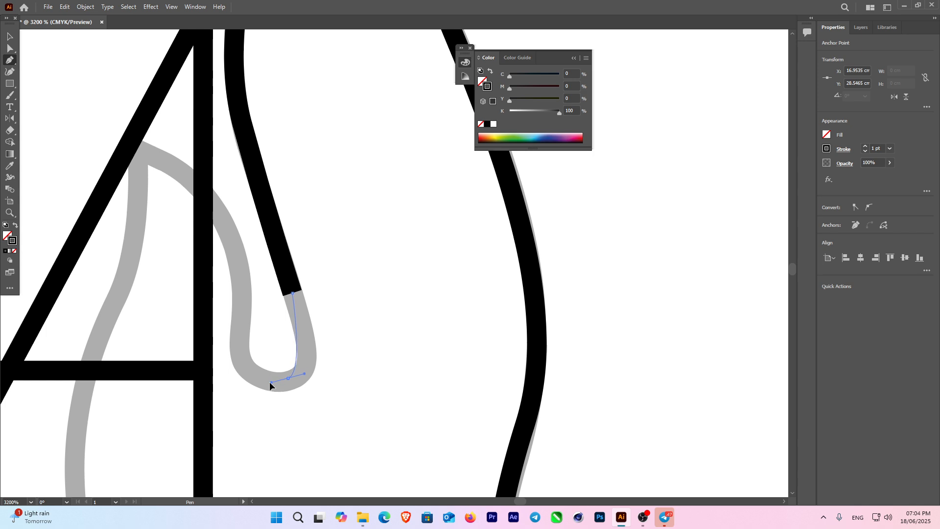
- Curve the path around the bottom of the leaf's rounded lobe and up onto the lobe's inner side
{"action": "left_click_drag", "start_coordinate": [269, 381], "coordinate": [247, 378]}
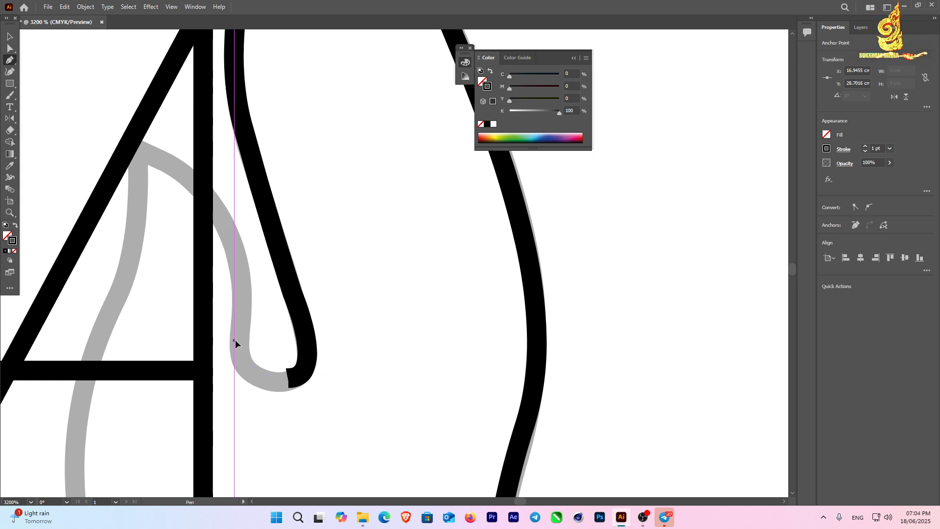
{"action": "left_click_drag", "start_coordinate": [234, 340], "coordinate": [237, 319]}
{"action": "key", "text": "ctrl+z"}
{"action": "scroll", "coordinate": [274, 299], "scroll_direction": "up", "scroll_amount": 3}
{"action": "scroll", "coordinate": [274, 299], "scroll_direction": "left", "scroll_amount": 4}
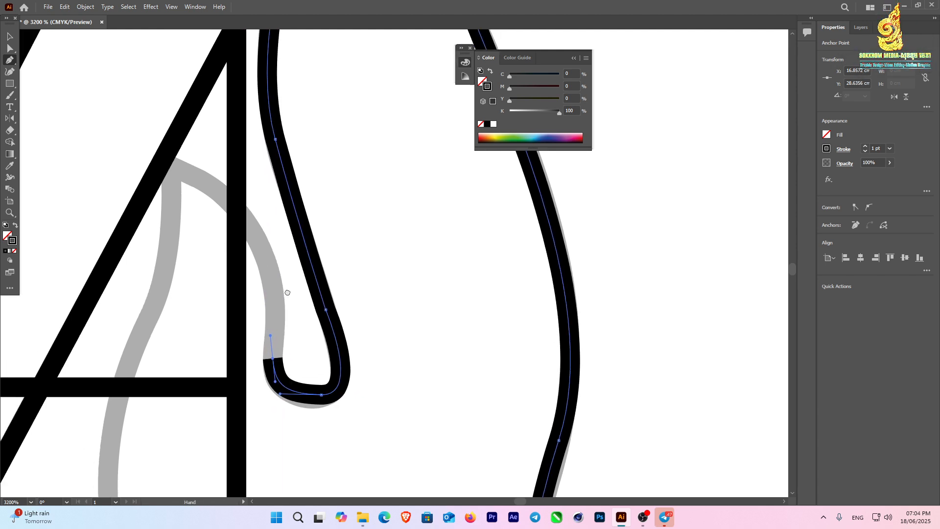
- Curve the path from the small rounded lobe up to the leaf's pointed inner spur and make a sharp corner there
{"action": "scroll", "coordinate": [259, 228], "scroll_direction": "down", "scroll_amount": 3}
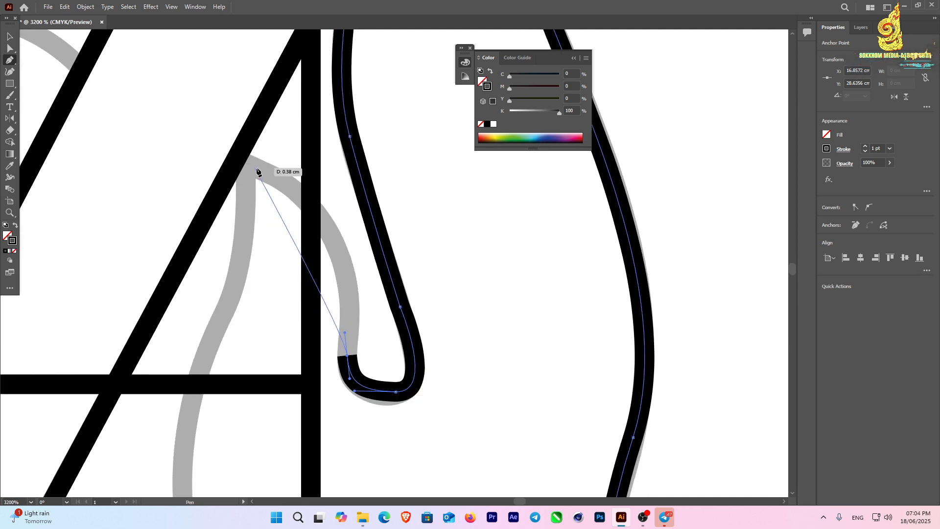
{"action": "left_click_drag", "start_coordinate": [248, 168], "coordinate": [135, 143]}
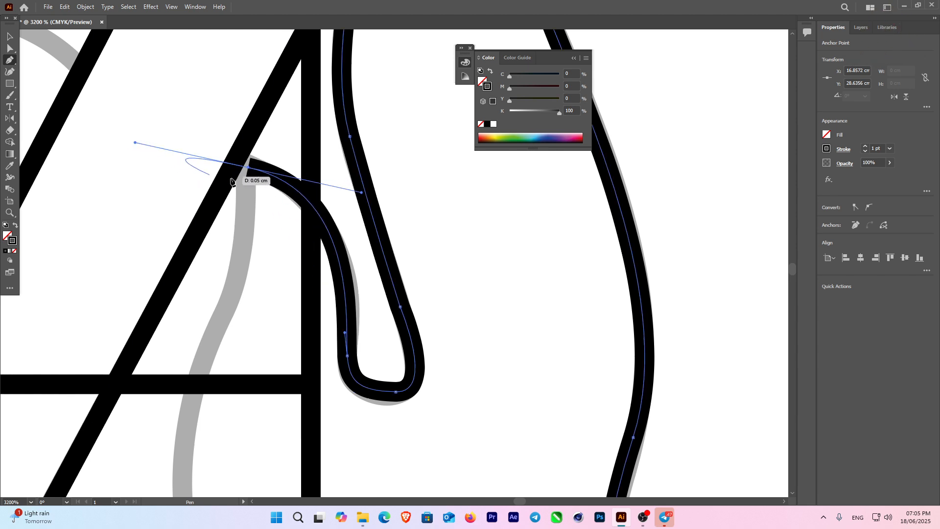
{"action": "left_click", "coordinate": [248, 168]}
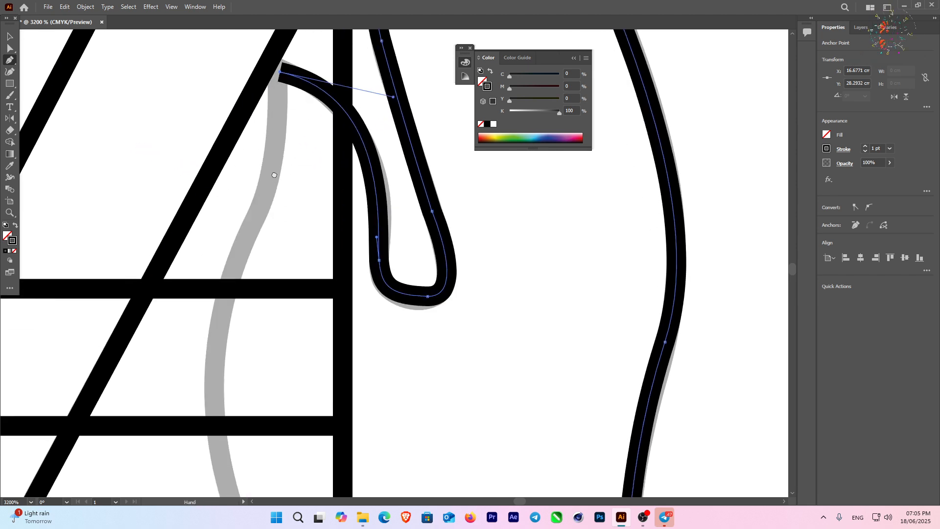
- Trace the short wavy edge from the pointed spur down to the first bend, replacing the misplaced curve point
{"action": "scroll", "coordinate": [242, 214], "scroll_direction": "down", "scroll_amount": 5}
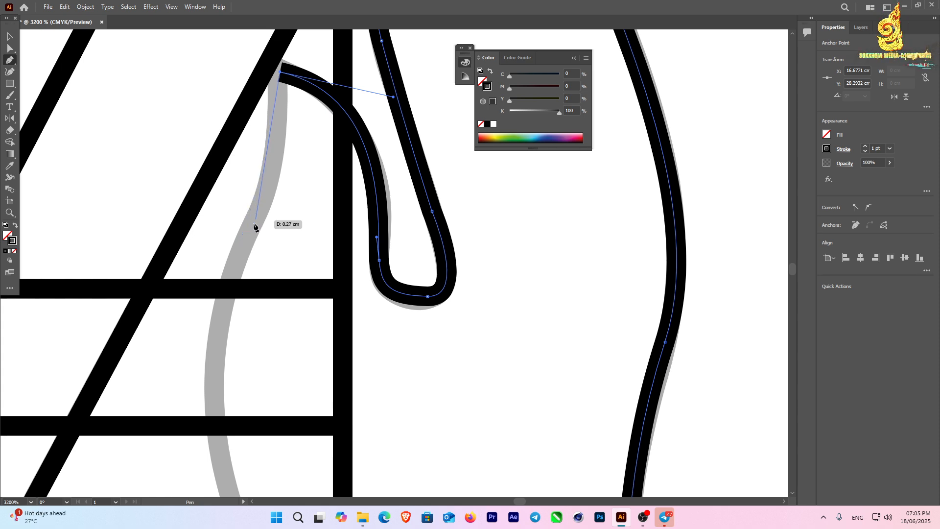
{"action": "left_click_drag", "start_coordinate": [237, 254], "coordinate": [204, 281]}
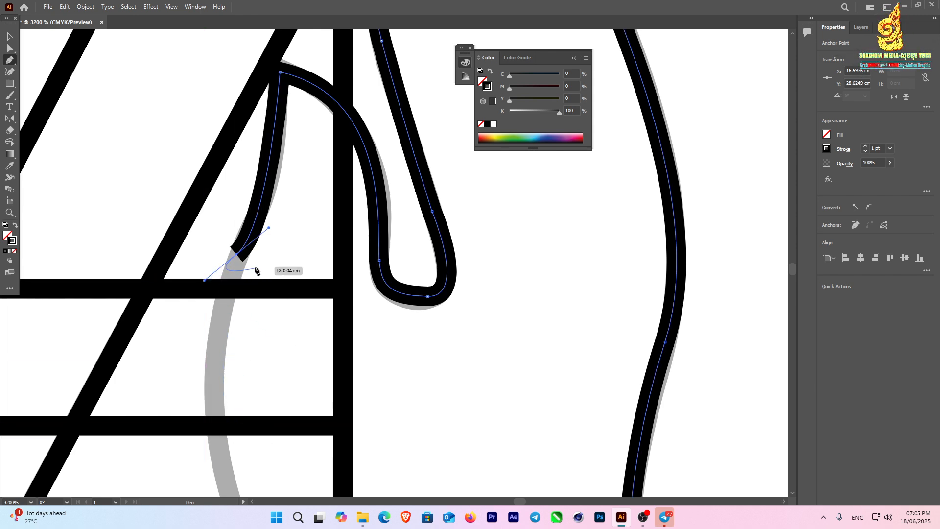
{"action": "key", "text": "ctrl+z"}
{"action": "left_click_drag", "start_coordinate": [250, 228], "coordinate": [243, 240]}
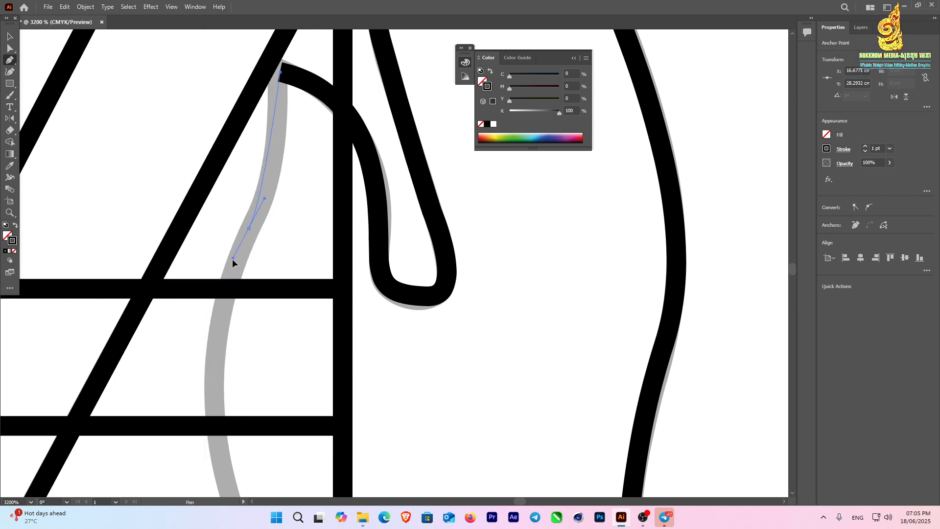
{"action": "left_click_drag", "start_coordinate": [226, 274], "coordinate": [225, 274]}
- Trace the leaf's long lower inner edge with smooth curves, finishing with a straight segment at the oval boss
{"action": "left_click_drag", "start_coordinate": [235, 318], "coordinate": [252, 169]}
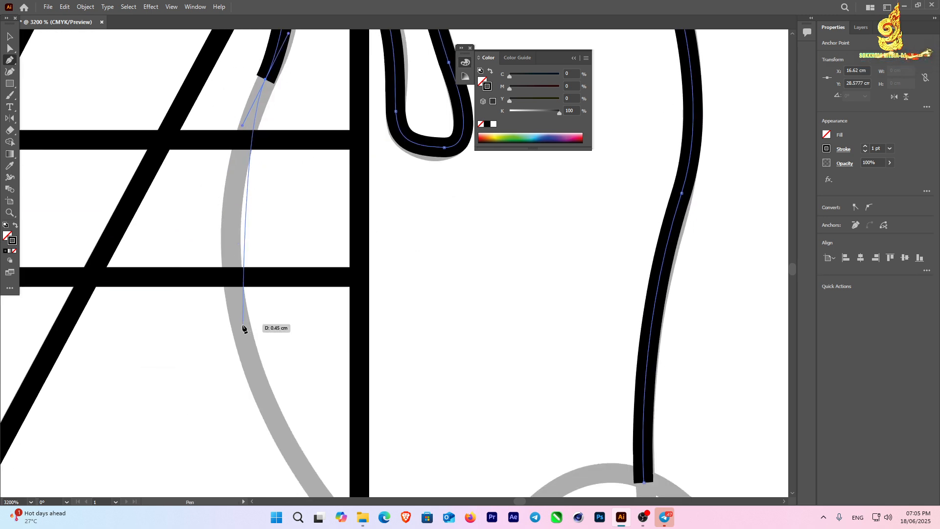
{"action": "left_click_drag", "start_coordinate": [247, 348], "coordinate": [275, 422]}
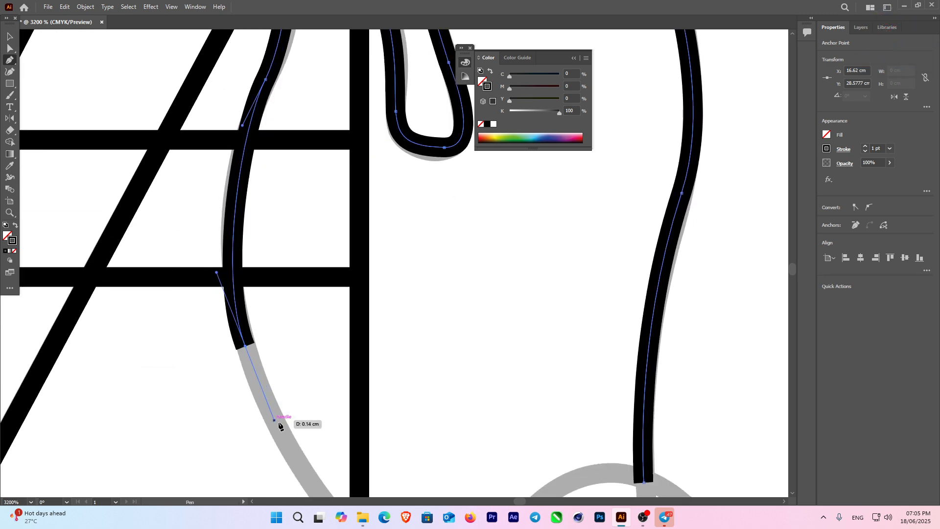
{"action": "left_click_drag", "start_coordinate": [284, 375], "coordinate": [245, 192]}
{"action": "left_click_drag", "start_coordinate": [361, 382], "coordinate": [431, 419]}
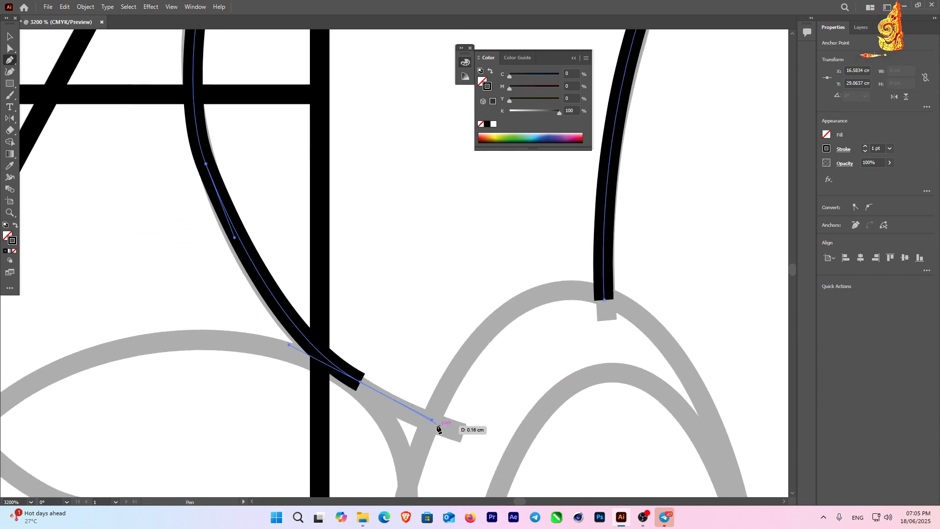
{"action": "left_click", "coordinate": [361, 383]}
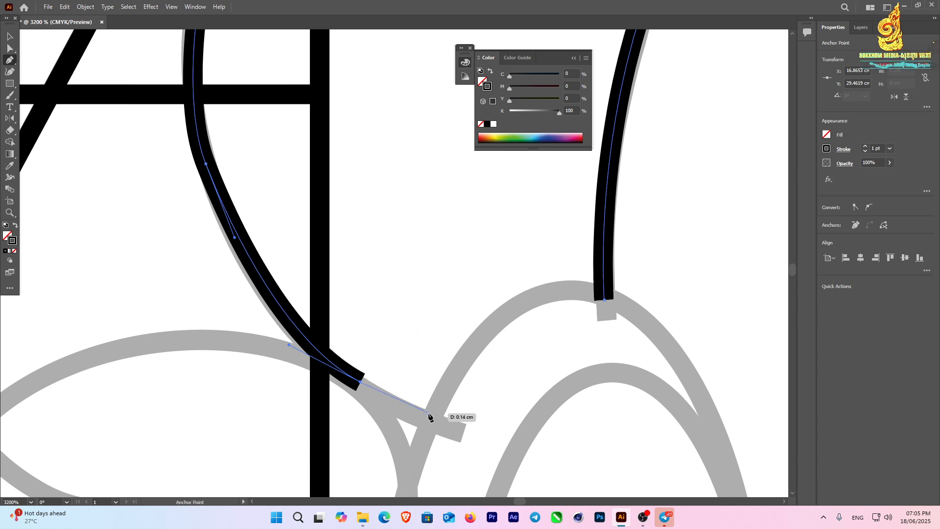
{"action": "left_click", "coordinate": [434, 420]}
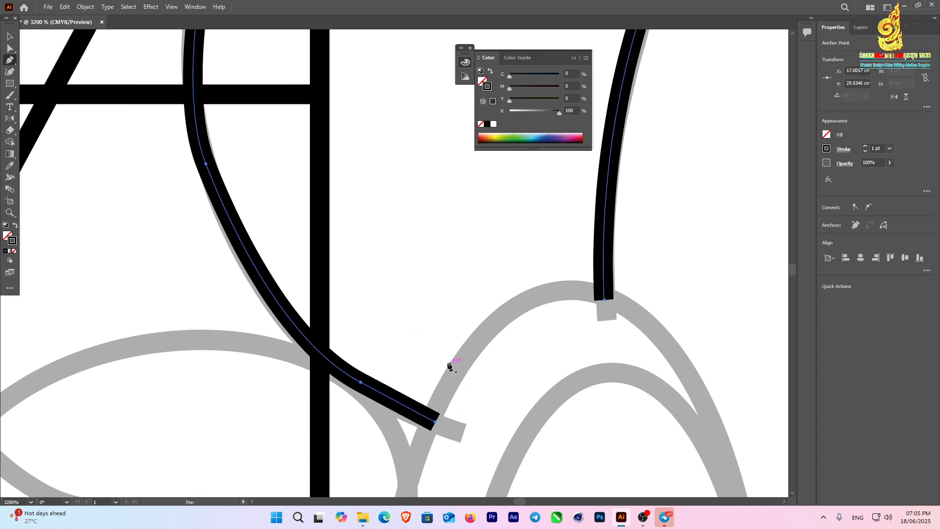
- Reshape the leaf's lower inner edge near the oval boss with the Curvature tool so it follows the faded line
{"action": "scroll", "coordinate": [405, 345], "scroll_direction": "down", "scroll_amount": 3}
{"action": "left_click_drag", "start_coordinate": [435, 305], "coordinate": [416, 317]}
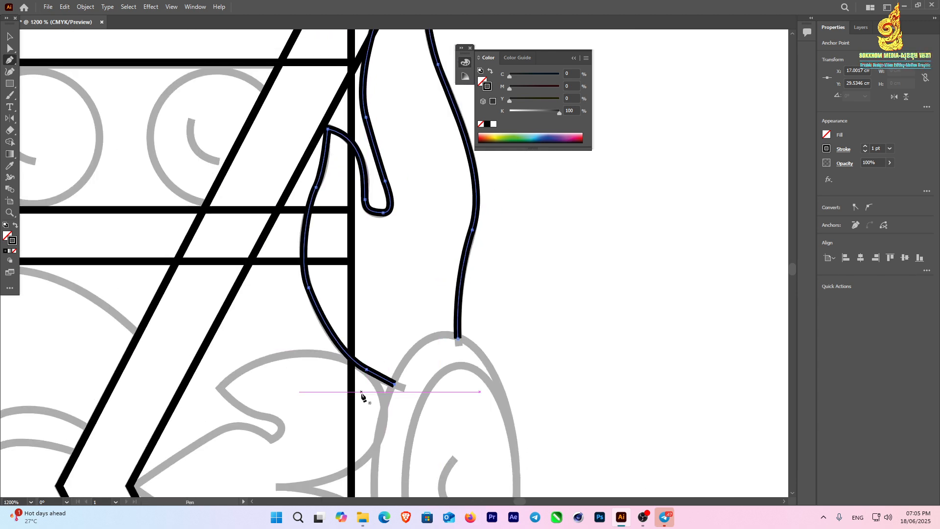
{"action": "scroll", "coordinate": [383, 376], "scroll_direction": "up", "scroll_amount": 2}
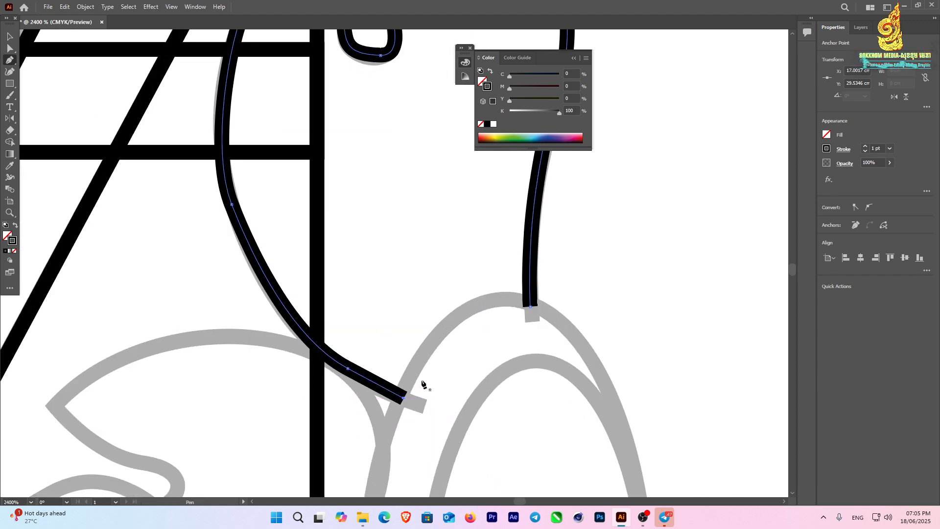
{"action": "left_click", "coordinate": [10, 72]}
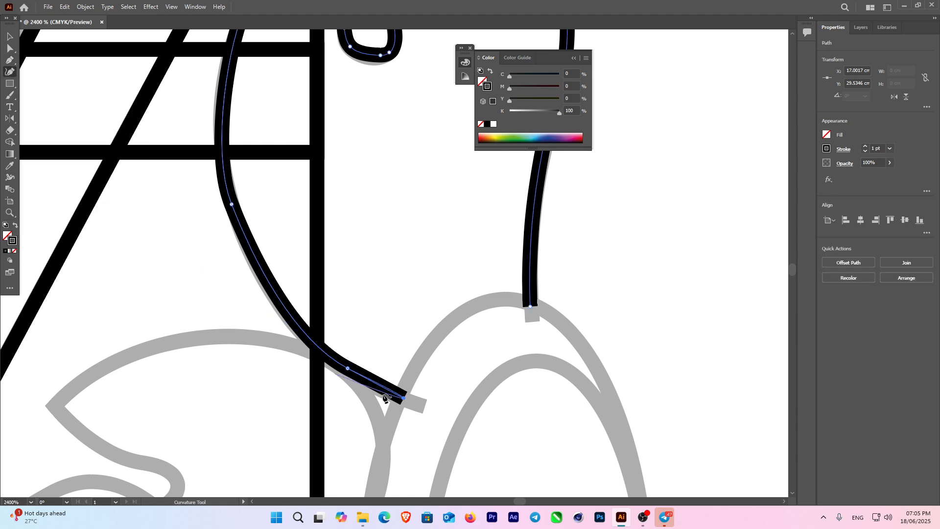
{"action": "left_click_drag", "start_coordinate": [381, 390], "coordinate": [329, 359]}
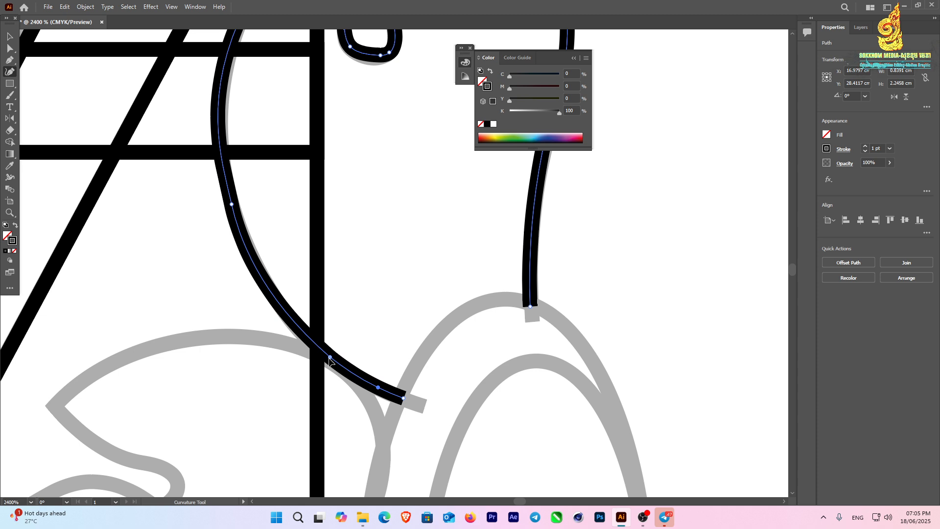
{"action": "scroll", "coordinate": [318, 367], "scroll_direction": "up", "scroll_amount": 3}
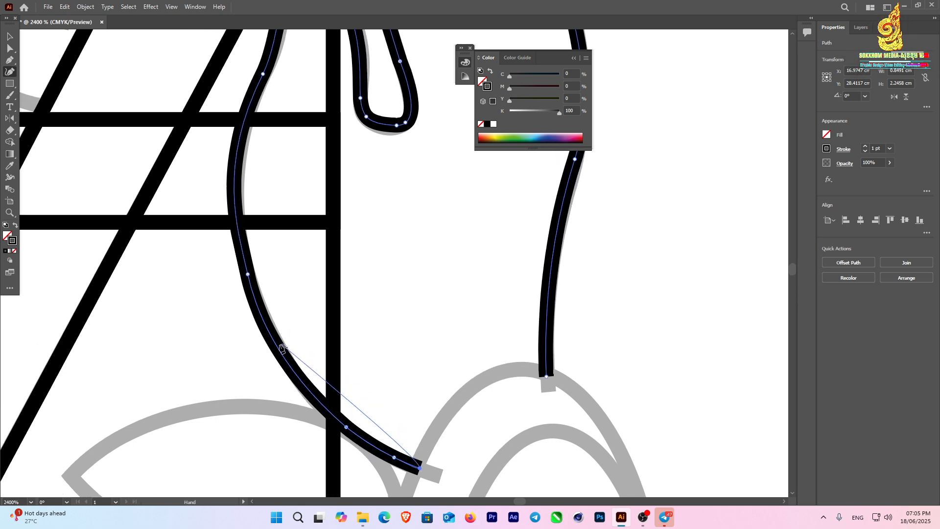
{"action": "left_click_drag", "start_coordinate": [277, 346], "coordinate": [281, 346]}
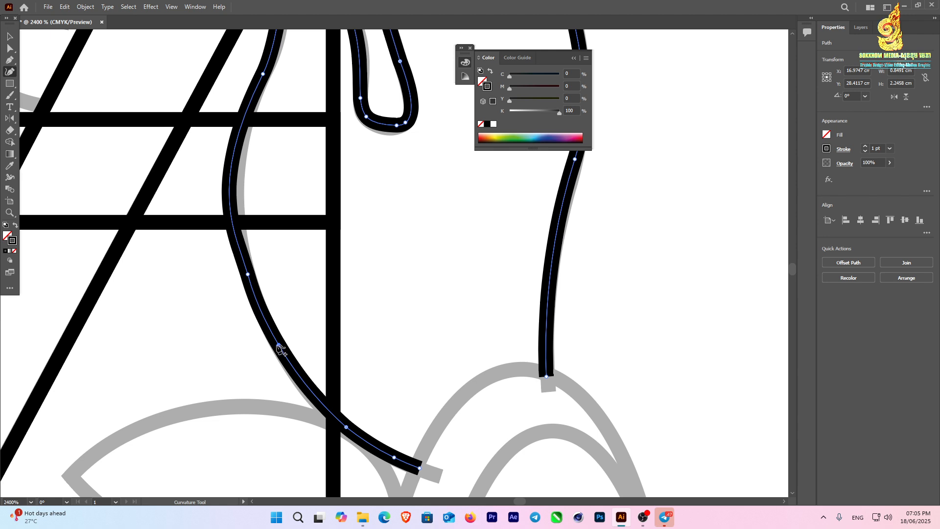
- Bend the inner edge's middle bulge and the stretch below the pointed spur onto the faded line
{"action": "scroll", "coordinate": [257, 327], "scroll_direction": "up", "scroll_amount": 5}
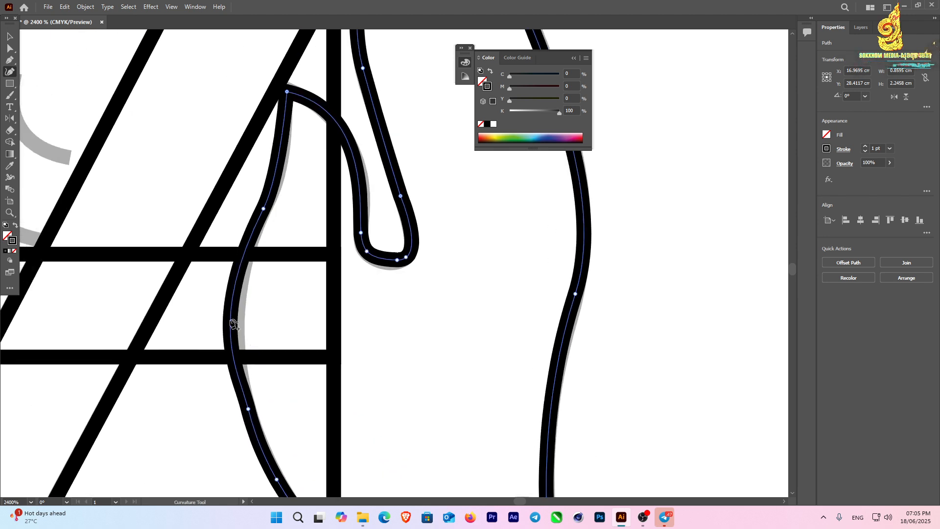
{"action": "left_click_drag", "start_coordinate": [230, 319], "coordinate": [238, 319]}
{"action": "left_click_drag", "start_coordinate": [283, 152], "coordinate": [268, 274]}
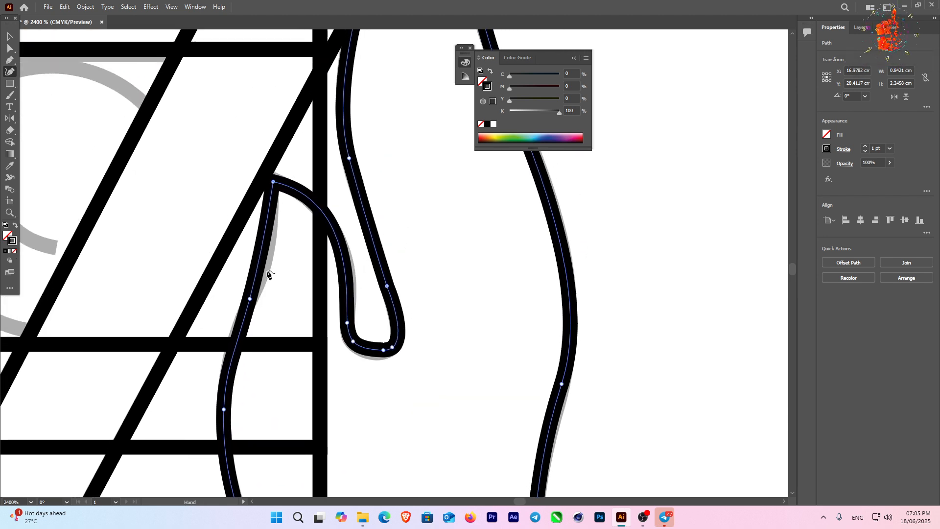
{"action": "left_click_drag", "start_coordinate": [267, 240], "coordinate": [272, 238]}
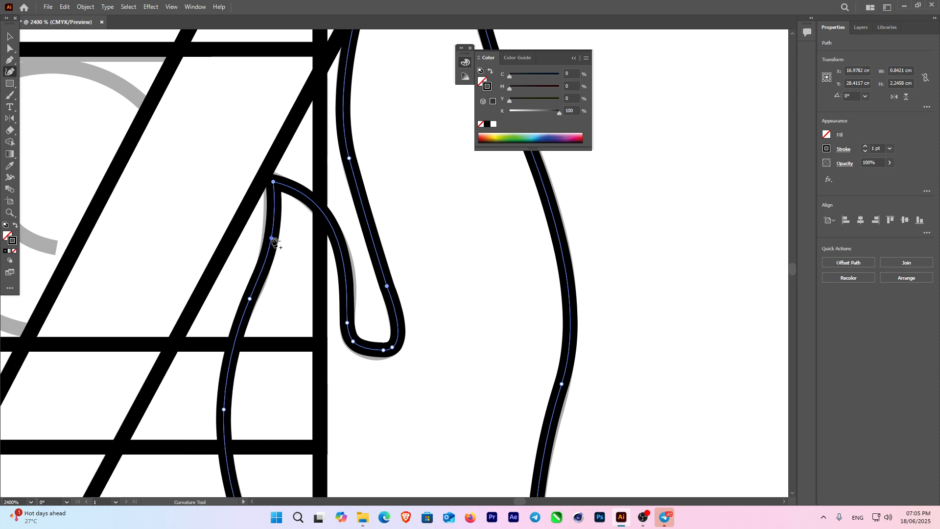
- Set the spur's tip as a corner on the faded outline and reshape the arch and the rounded lobe beside it
{"action": "double_click", "coordinate": [274, 181]}
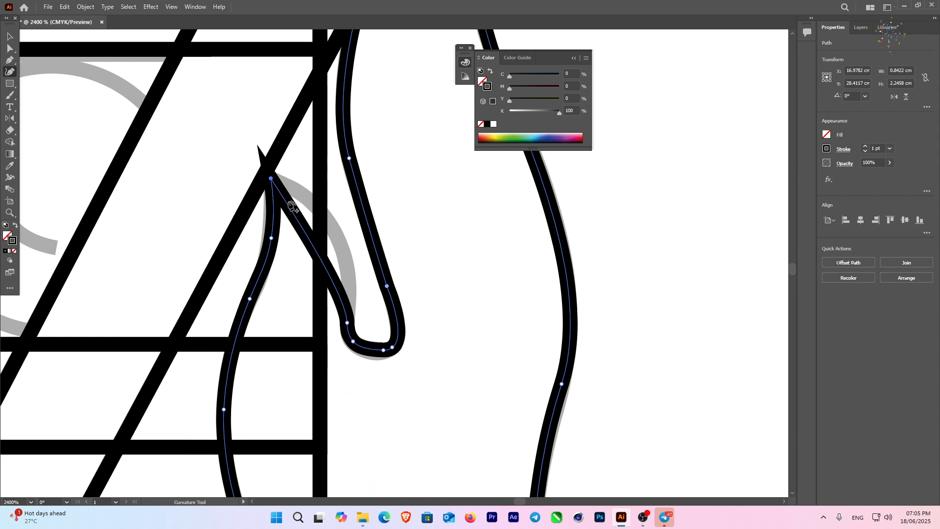
{"action": "left_click_drag", "start_coordinate": [292, 207], "coordinate": [325, 218]}
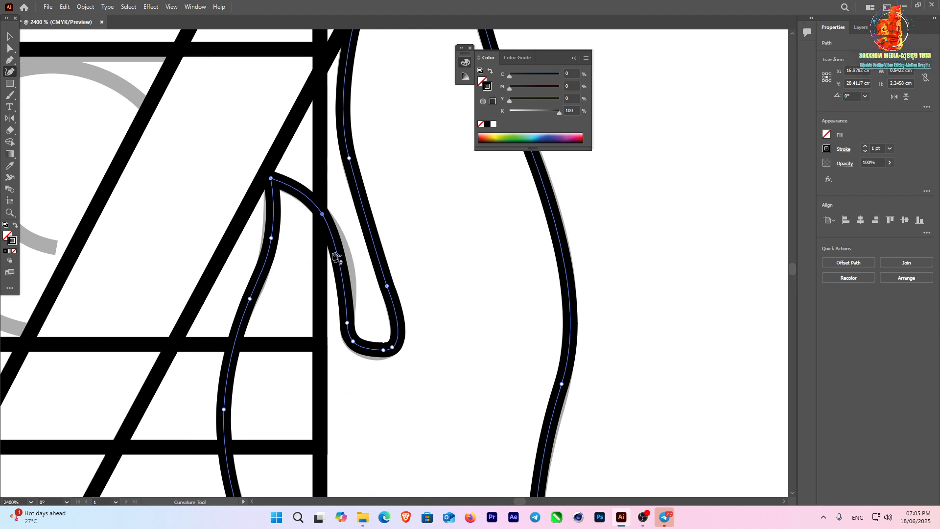
{"action": "left_click_drag", "start_coordinate": [336, 257], "coordinate": [350, 307]}
{"action": "left_click_drag", "start_coordinate": [384, 351], "coordinate": [380, 355]}
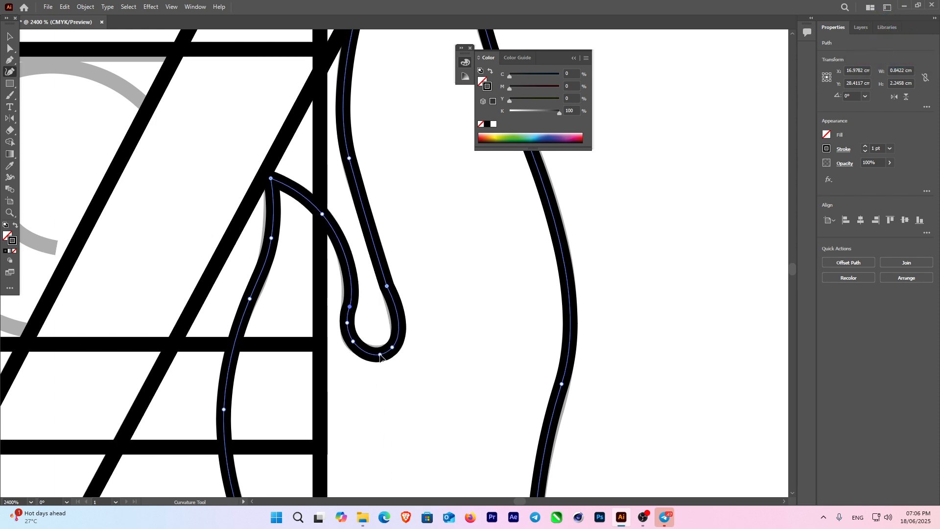
{"action": "left_click_drag", "start_coordinate": [398, 310], "coordinate": [394, 310]}
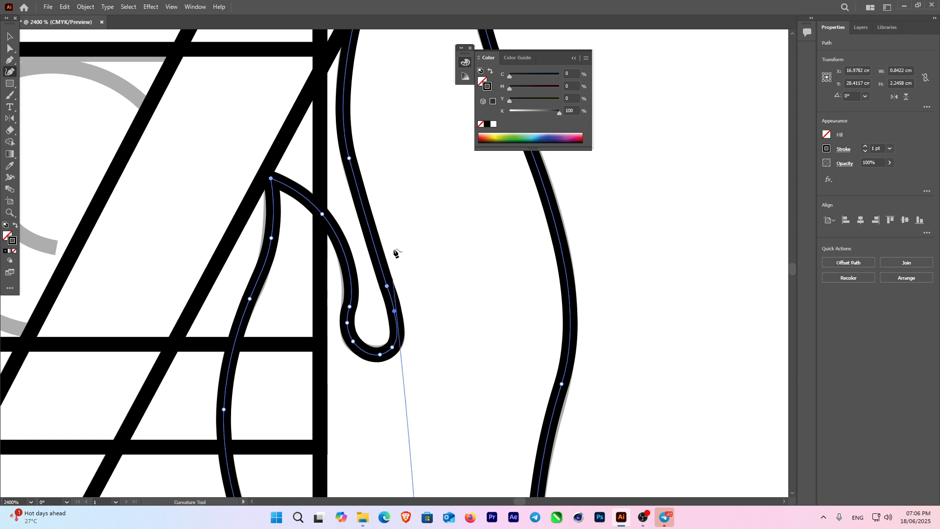
- Move the anchor on the inner edge below the leaf's top tip onto the faded line, and deselect the finished outline
{"action": "scroll", "coordinate": [374, 253], "scroll_direction": "down", "scroll_amount": 2}
{"action": "left_click", "coordinate": [379, 267]}
{"action": "left_click_drag", "start_coordinate": [456, 292], "coordinate": [412, 338]}
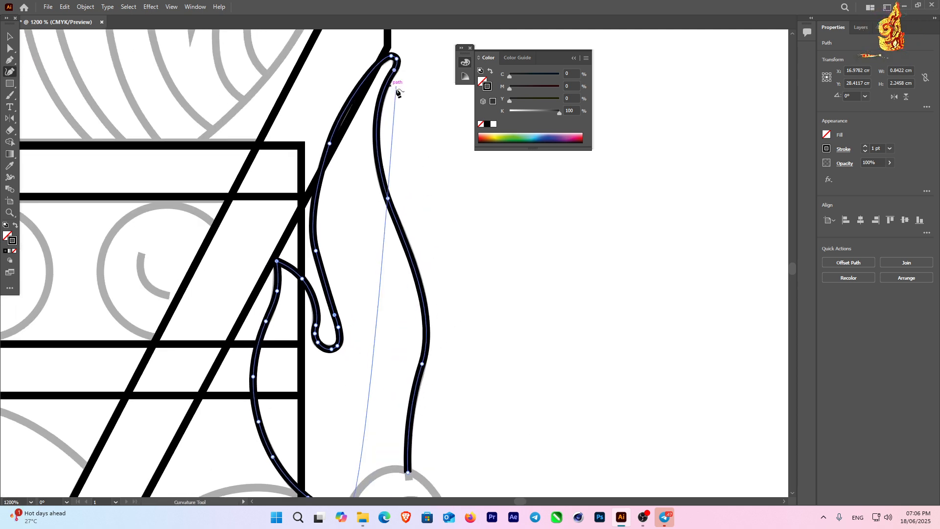
{"action": "scroll", "coordinate": [386, 98], "scroll_direction": "up", "scroll_amount": 1}
{"action": "scroll", "coordinate": [345, 177], "scroll_direction": "down", "scroll_amount": 2}
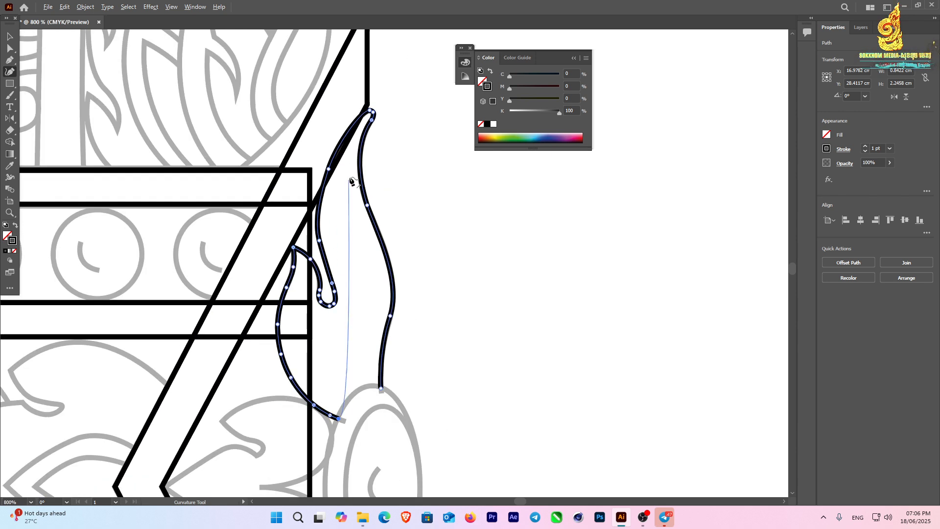
{"action": "scroll", "coordinate": [340, 171], "scroll_direction": "up", "scroll_amount": 2}
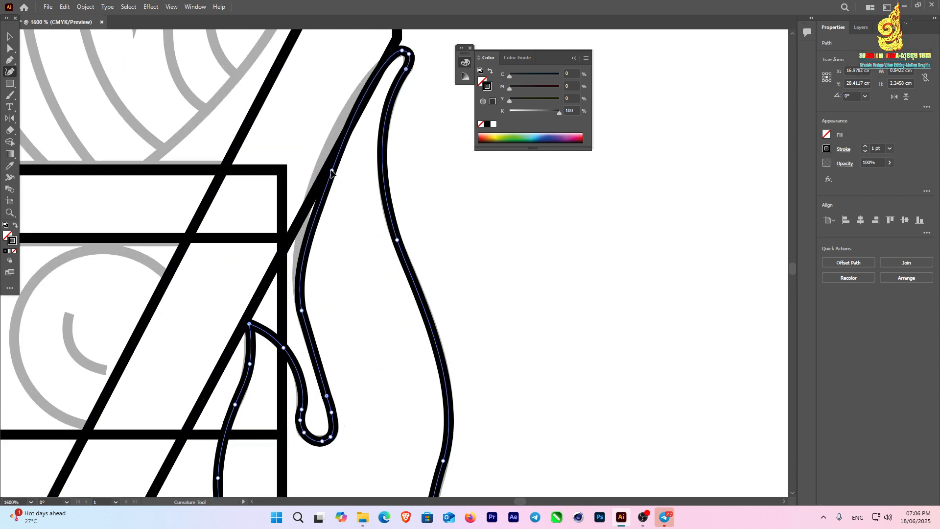
{"action": "left_click", "coordinate": [319, 170]}
{"action": "scroll", "coordinate": [334, 177], "scroll_direction": "down", "scroll_amount": 3}
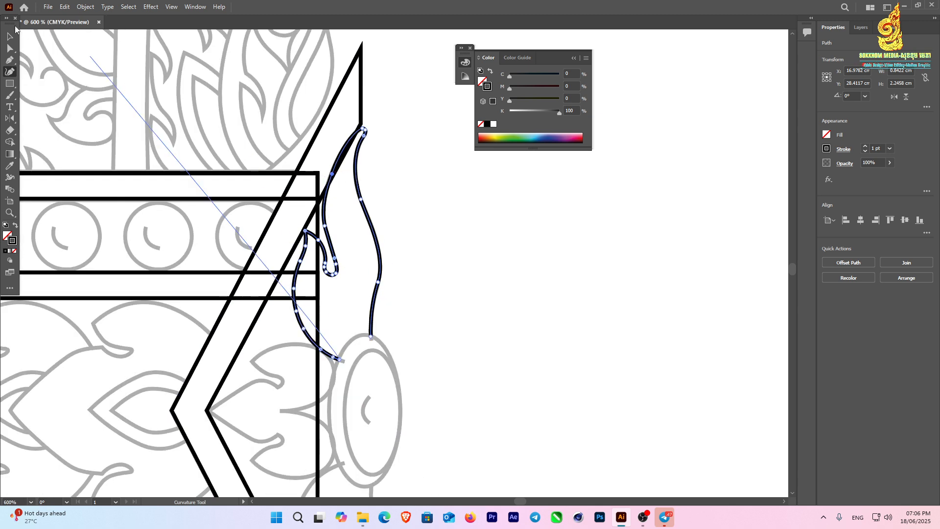
{"action": "key", "text": "v"}
{"action": "left_click", "coordinate": [522, 272]}
{"action": "scroll", "coordinate": [395, 228], "scroll_direction": "down", "scroll_amount": 2}
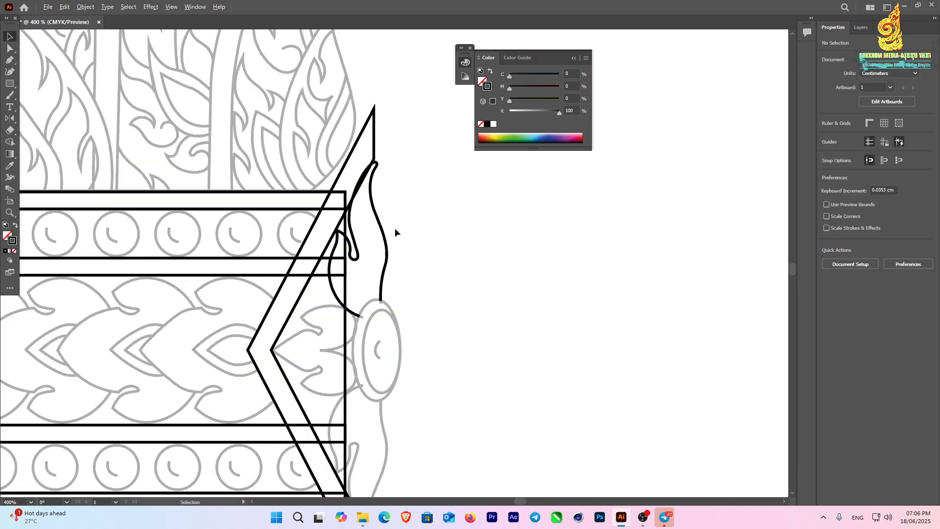
- Make a mirrored copy of the leaf outline with Reflect across the horizontal axis
{"action": "left_click_drag", "start_coordinate": [404, 277], "coordinate": [405, 220]}
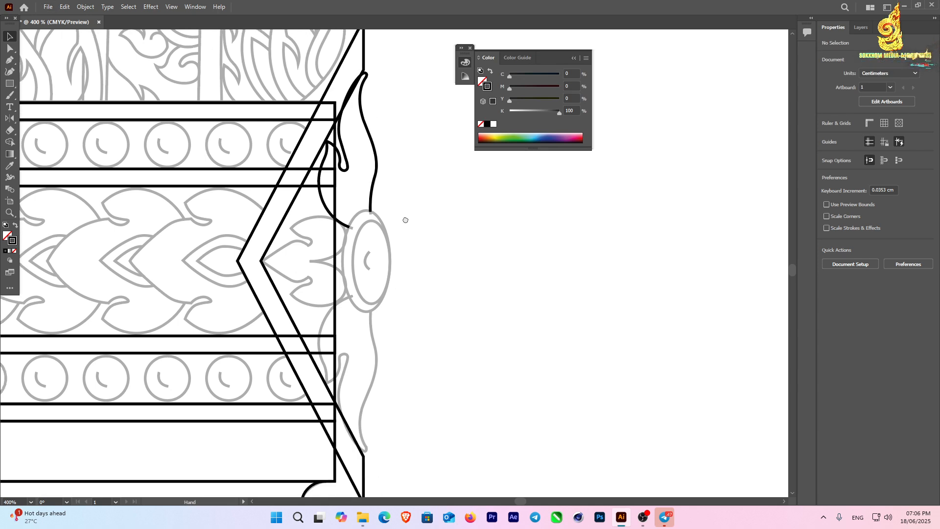
{"action": "left_click", "coordinate": [377, 176]}
{"action": "left_click", "coordinate": [408, 188]}
{"action": "left_click_drag", "start_coordinate": [429, 198], "coordinate": [362, 180]}
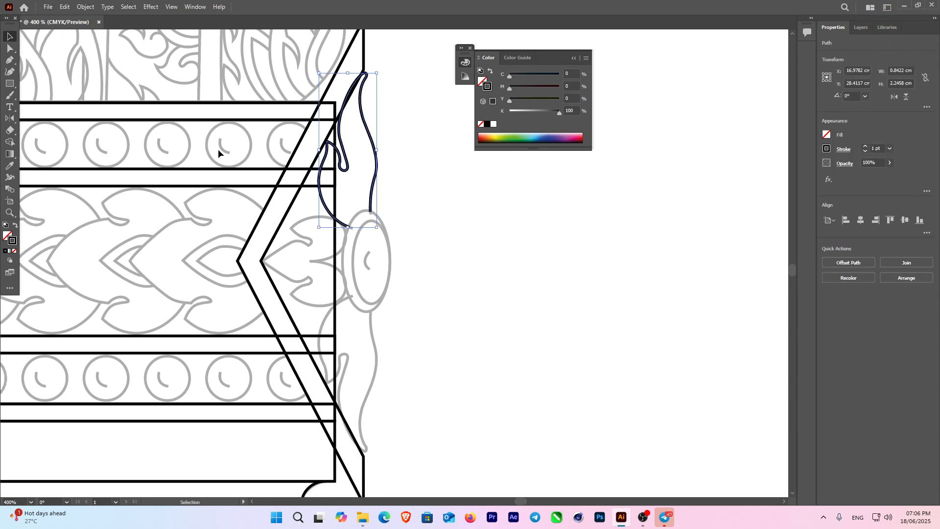
{"action": "left_click", "coordinate": [10, 118]}
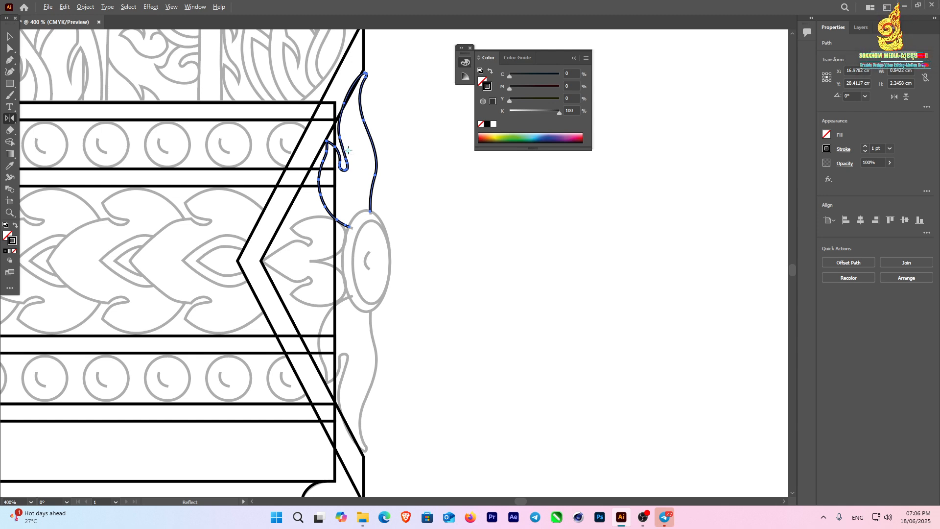
{"action": "left_click", "coordinate": [348, 151], "text": "alt"}
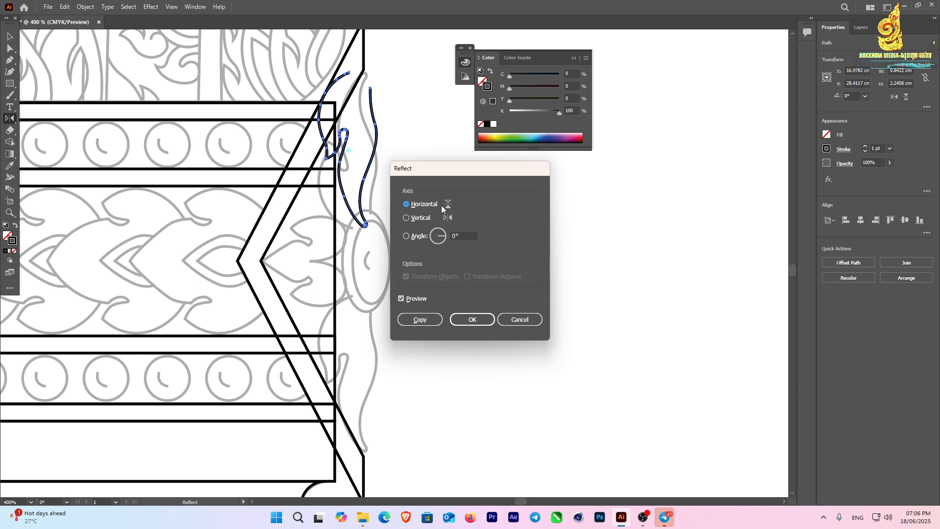
{"action": "left_click", "coordinate": [420, 319]}
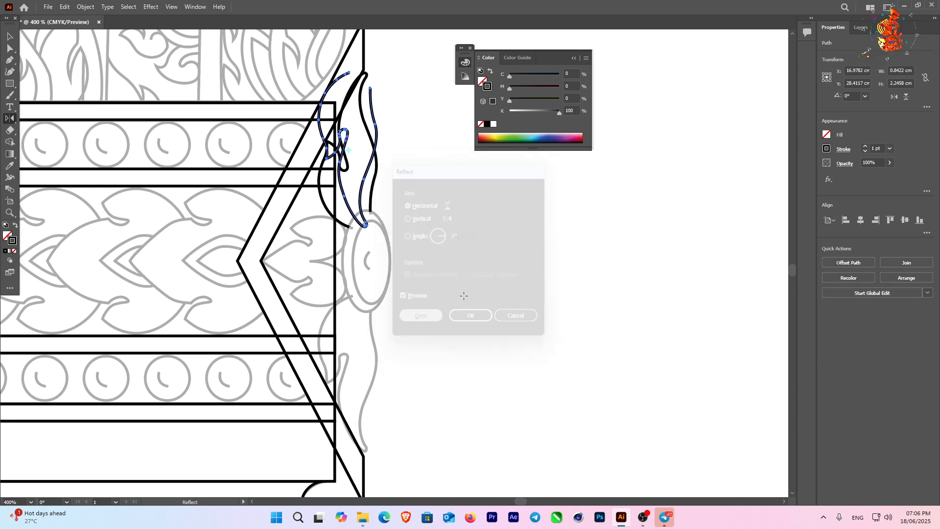
{"action": "key", "text": "v"}
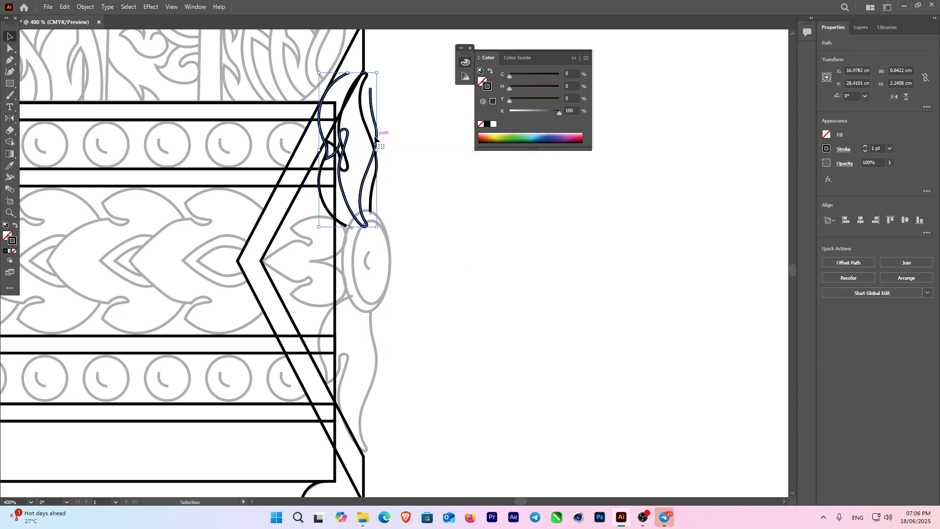
- Move the mirrored leaf copy straight down onto the faded lower leaf and deselect it
{"action": "left_click_drag", "start_coordinate": [376, 140], "coordinate": [376, 364]}
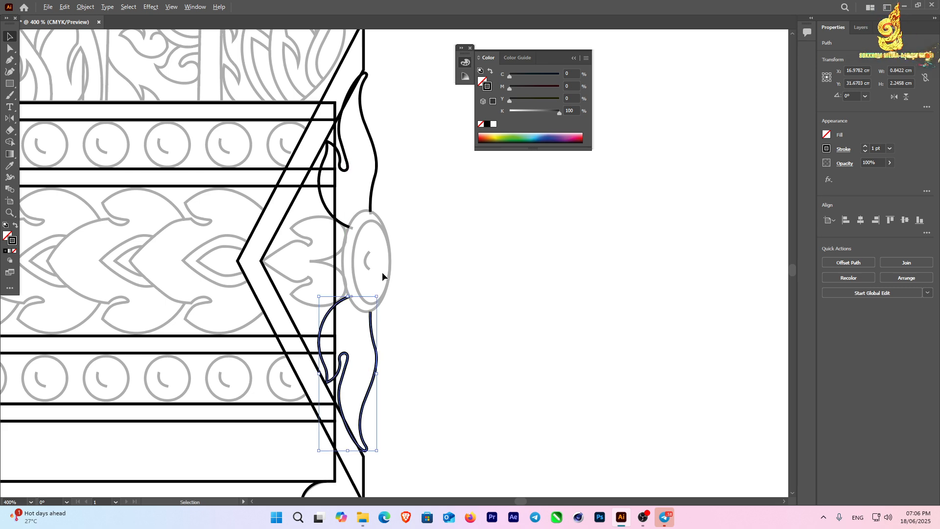
{"action": "scroll", "coordinate": [382, 277], "scroll_direction": "up", "scroll_amount": 2}
{"action": "left_click_drag", "start_coordinate": [445, 283], "coordinate": [383, 233]}
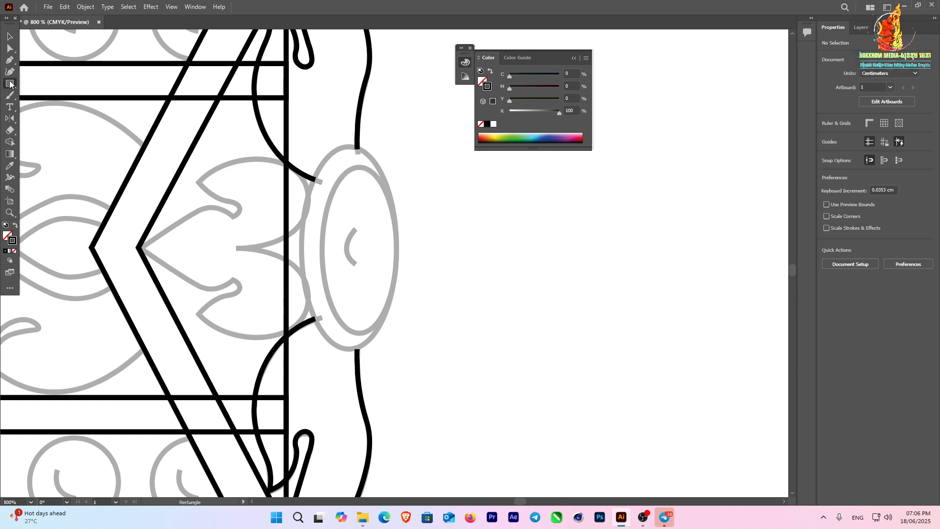
- Draw a tall, narrow ellipse over the boss's faded inner oval and widen it to the oval's inner-facing side
{"action": "left_click_drag", "start_coordinate": [9, 84], "coordinate": [48, 91]}
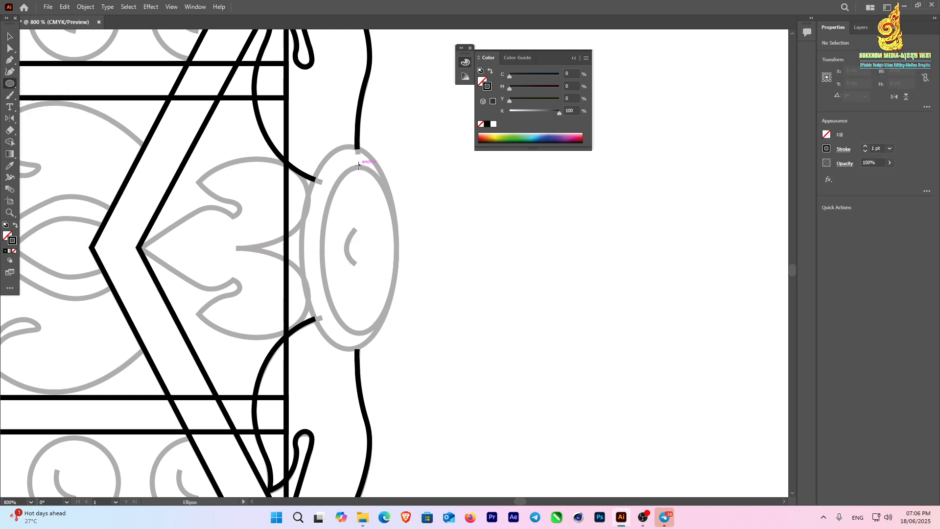
{"action": "left_click_drag", "start_coordinate": [360, 162], "coordinate": [400, 325]}
{"action": "key", "text": "v"}
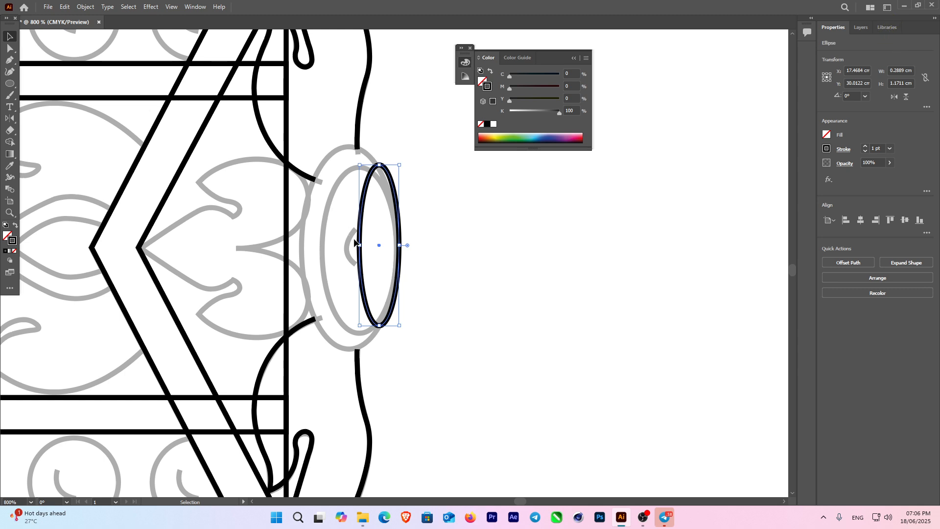
{"action": "left_click_drag", "start_coordinate": [358, 245], "coordinate": [322, 248]}
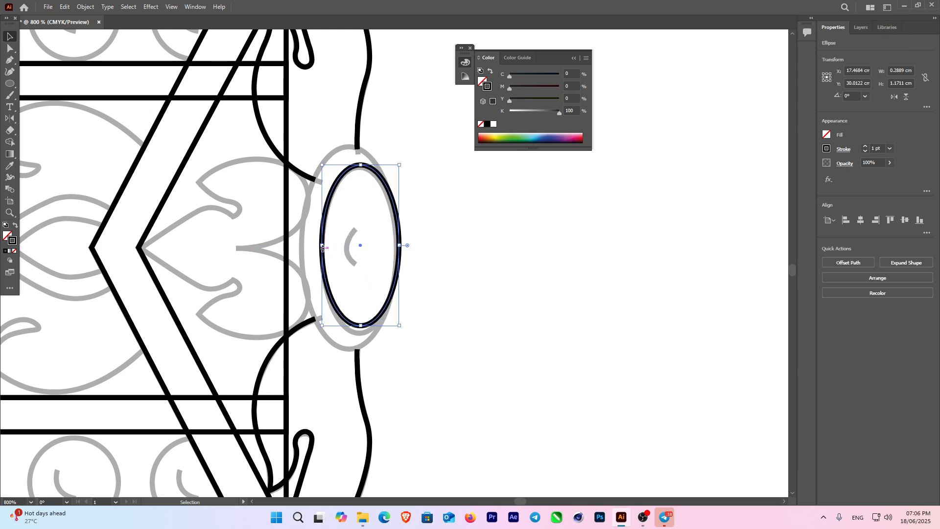
- Fit the ellipse's bottom, top and outer side to the faded inner oval, making it about 0.55 by 1.21 cm
{"action": "scroll", "coordinate": [359, 329], "scroll_direction": "up", "scroll_amount": 3}
{"action": "left_click_drag", "start_coordinate": [354, 310], "coordinate": [353, 329]}
{"action": "scroll", "coordinate": [354, 329], "scroll_direction": "down", "scroll_amount": 2}
{"action": "scroll", "coordinate": [359, 93], "scroll_direction": "up", "scroll_amount": 1}
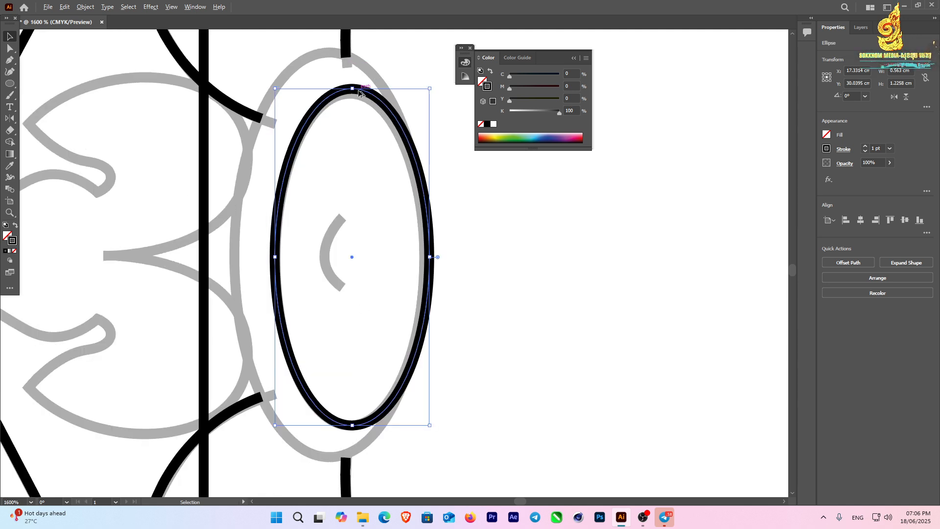
{"action": "left_click_drag", "start_coordinate": [355, 89], "coordinate": [355, 93]}
{"action": "scroll", "coordinate": [420, 255], "scroll_direction": "up", "scroll_amount": 2}
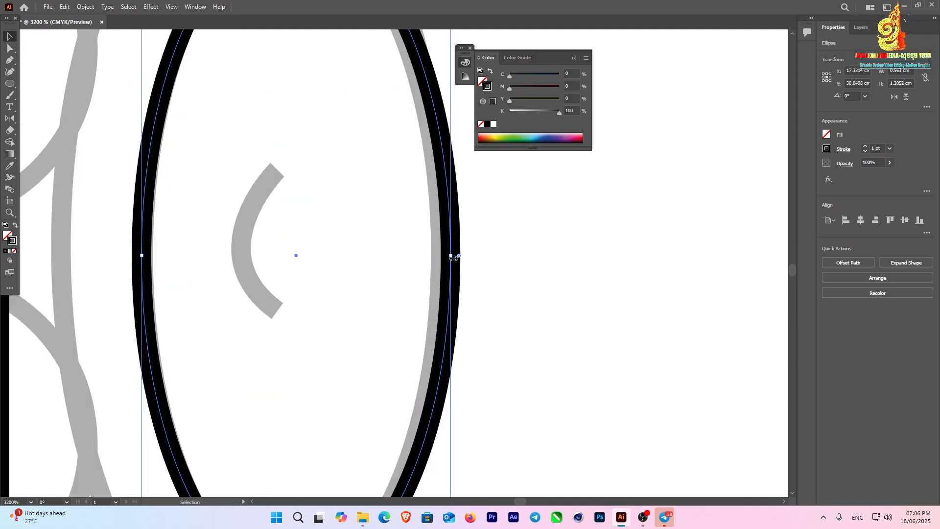
{"action": "left_click_drag", "start_coordinate": [450, 256], "coordinate": [442, 257]}
{"action": "scroll", "coordinate": [442, 256], "scroll_direction": "down", "scroll_amount": 4}
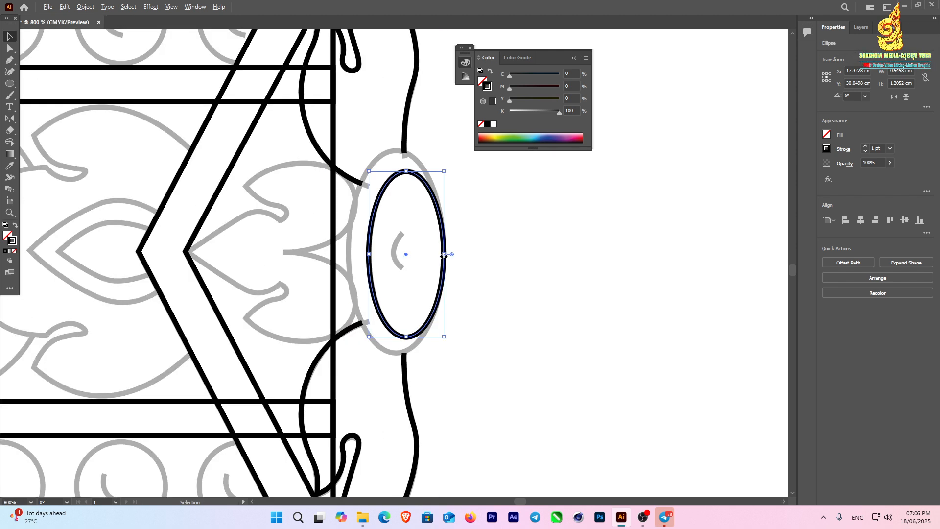
- Duplicate the inner ellipse and stretch the copy onto the boss's faded outer oval, to about 0.69 by 1.48 cm
{"action": "key", "text": "a"}
{"action": "key", "text": "v"}
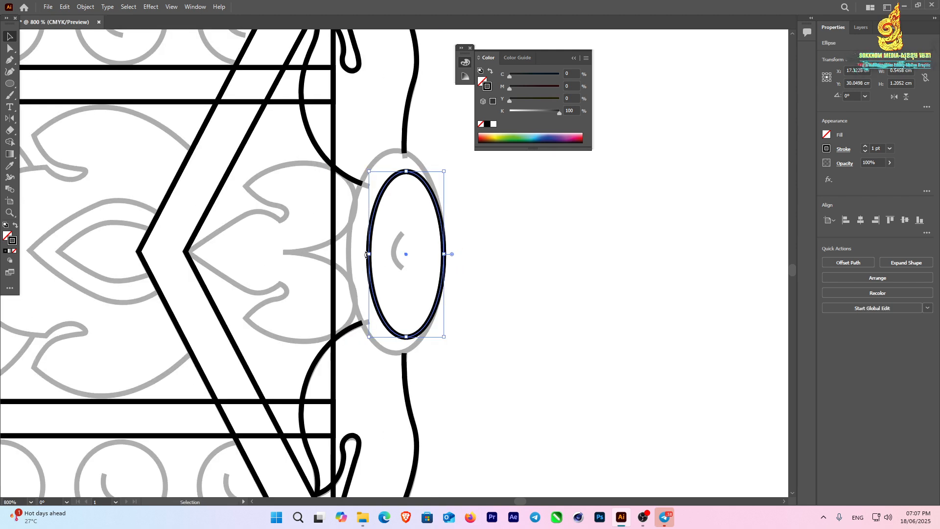
{"action": "mouse_move", "coordinate": [370, 254]}
{"action": "left_mouse_down"}
{"action": "mouse_move", "coordinate": [350, 255]}
{"action": "mouse_move", "coordinate": [362, 256]}
{"action": "left_mouse_up"}
{"action": "scroll", "coordinate": [351, 254], "scroll_direction": "up", "scroll_amount": 4}
{"action": "scroll", "coordinate": [358, 264], "scroll_direction": "down", "scroll_amount": 4}
{"action": "left_click_drag", "start_coordinate": [421, 218], "coordinate": [450, 297]}
{"action": "scroll", "coordinate": [395, 228], "scroll_direction": "up", "scroll_amount": 3}
{"action": "scroll", "coordinate": [431, 304], "scroll_direction": "down", "scroll_amount": 3}
{"action": "scroll", "coordinate": [430, 304], "scroll_direction": "down", "scroll_amount": 1}
{"action": "scroll", "coordinate": [427, 307], "scroll_direction": "up", "scroll_amount": 3}
{"action": "scroll", "coordinate": [450, 300], "scroll_direction": "down", "scroll_amount": 3}
{"action": "left_click_drag", "start_coordinate": [474, 227], "coordinate": [404, 321]}
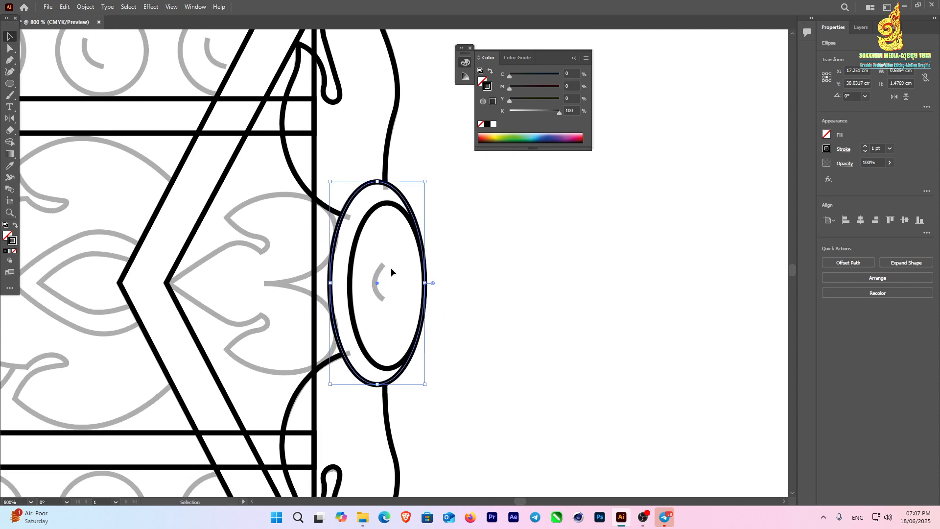
- Trace the small highlight arc inside the boss with the Pen tool and adjust its lower end and curvature
{"action": "scroll", "coordinate": [383, 304], "scroll_direction": "up", "scroll_amount": 1}
{"action": "left_click", "coordinate": [10, 59]}
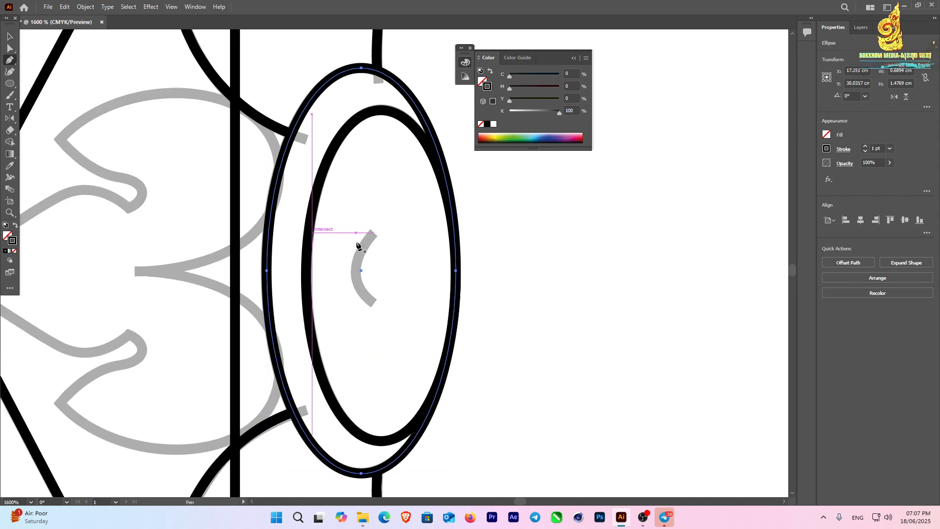
{"action": "left_click", "coordinate": [373, 233]}
{"action": "left_click_drag", "start_coordinate": [372, 303], "coordinate": [411, 343]}
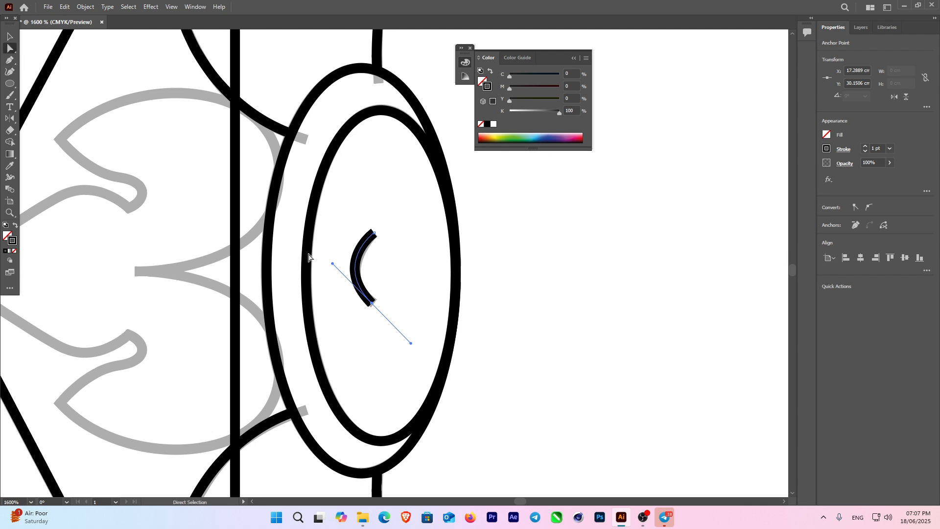
{"action": "left_click_drag", "start_coordinate": [333, 266], "coordinate": [338, 266]}
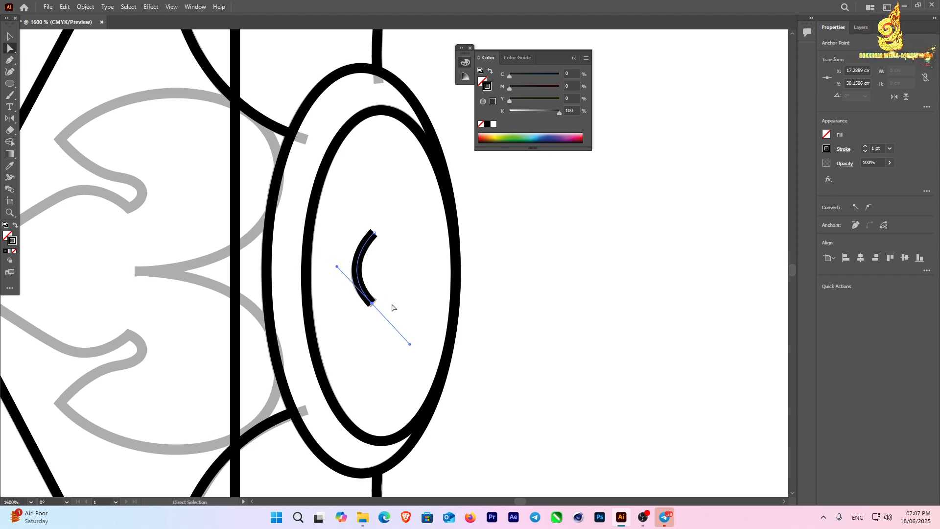
{"action": "left_click_drag", "start_coordinate": [372, 304], "coordinate": [375, 306]}
{"action": "left_click_drag", "start_coordinate": [339, 266], "coordinate": [333, 270]}
{"action": "left_click", "coordinate": [9, 36]}
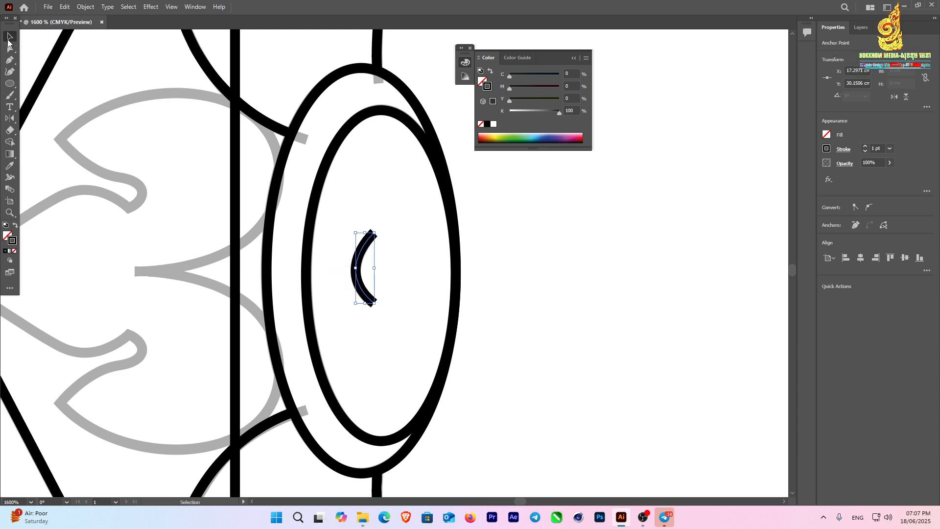
- Draw a straight-segment Pen path through the corners of the faded lower petal, from the central slit around to the chevron's inner point
{"action": "scroll", "coordinate": [325, 230], "scroll_direction": "down", "scroll_amount": 2}
{"action": "left_click_drag", "start_coordinate": [290, 238], "coordinate": [401, 261]}
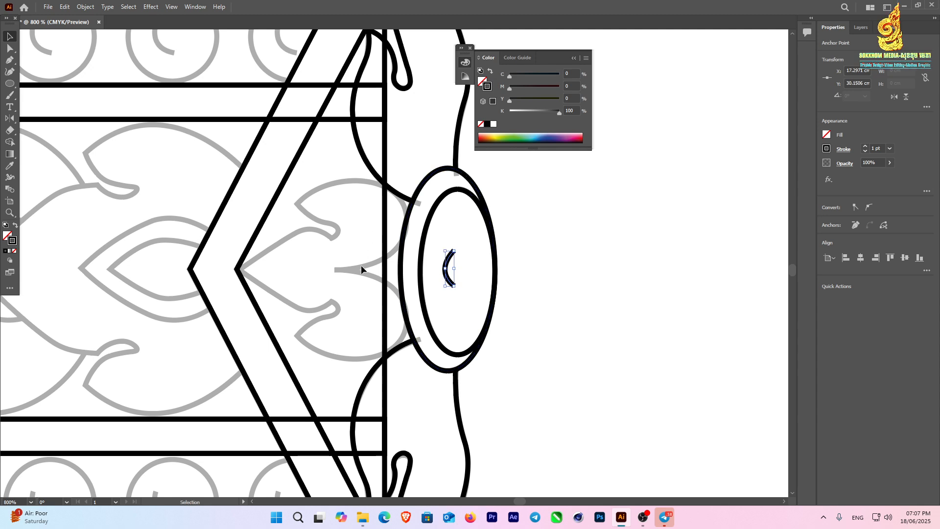
{"action": "scroll", "coordinate": [370, 282], "scroll_direction": "up", "scroll_amount": 1}
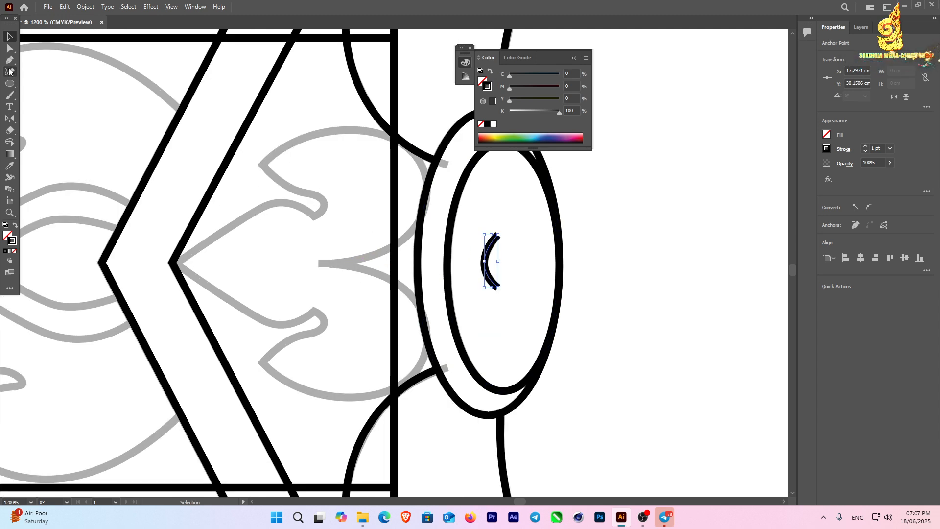
{"action": "left_click", "coordinate": [10, 60]}
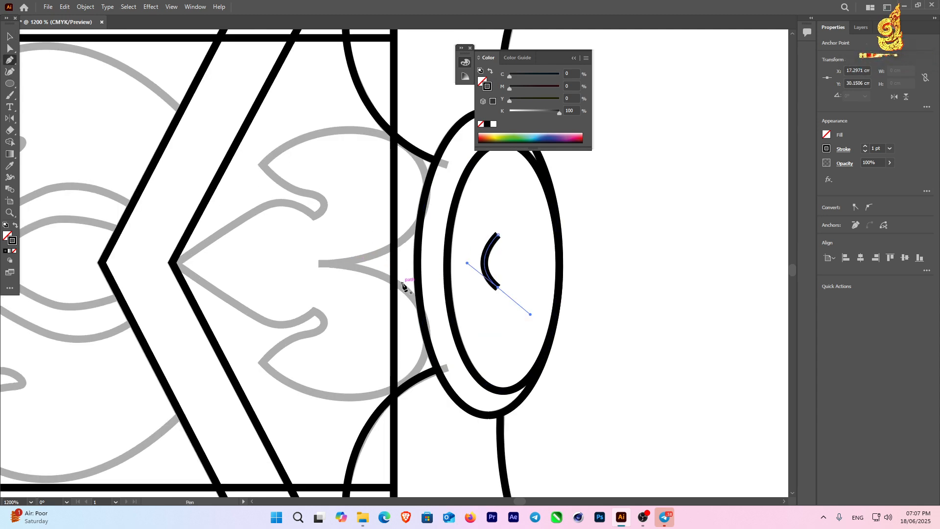
{"action": "left_click", "coordinate": [322, 264]}
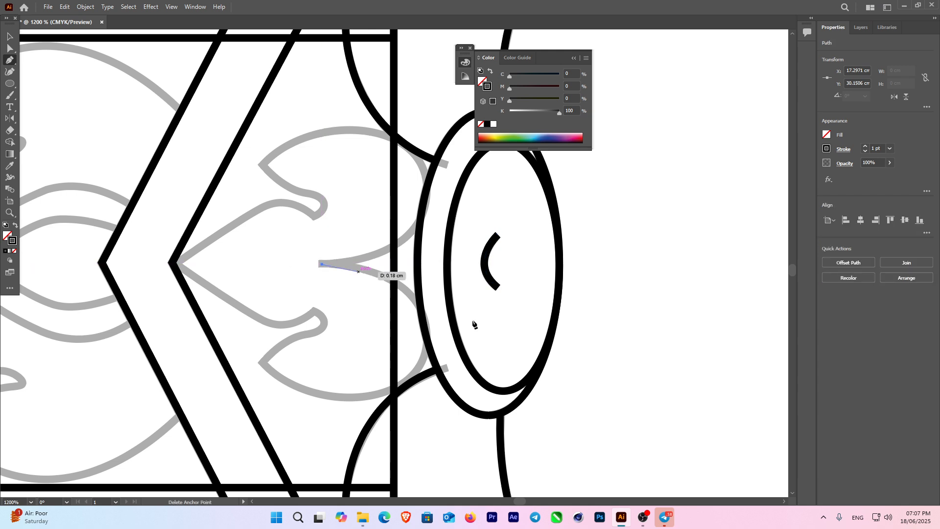
{"action": "left_click", "coordinate": [420, 361]}
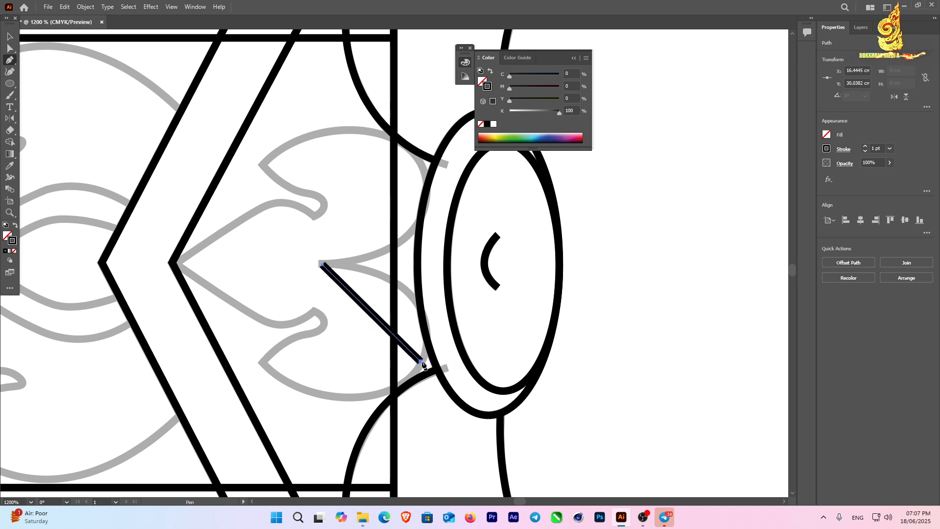
{"action": "left_click", "coordinate": [261, 363]}
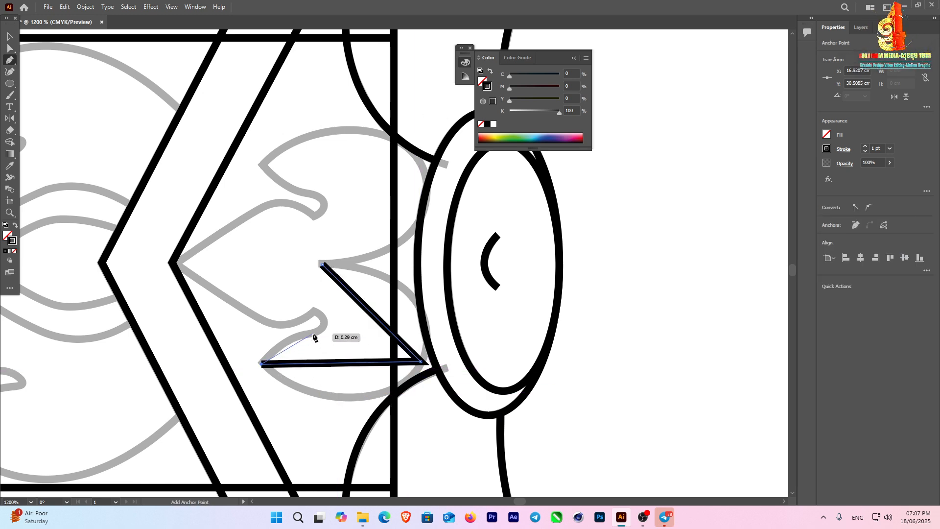
{"action": "scroll", "coordinate": [316, 332], "scroll_direction": "up", "scroll_amount": 2}
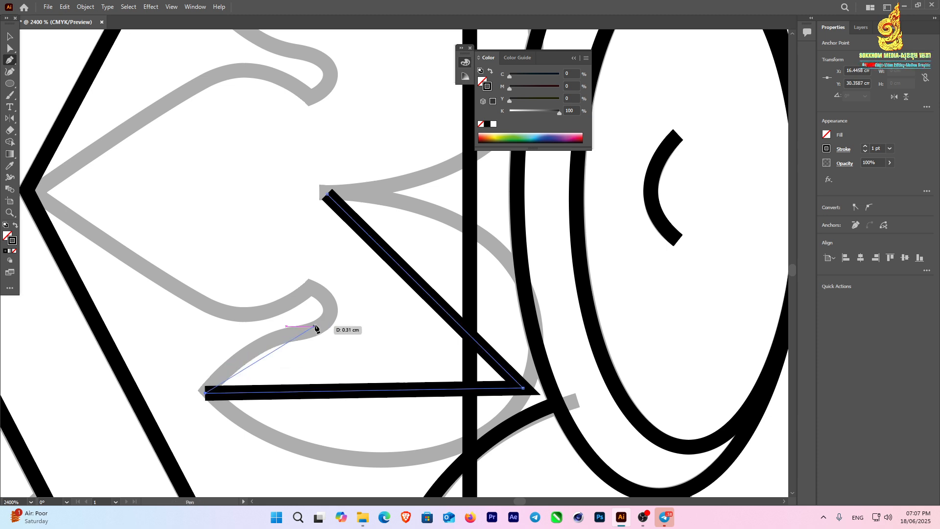
{"action": "left_click", "coordinate": [322, 324]}
{"action": "left_click", "coordinate": [309, 284]}
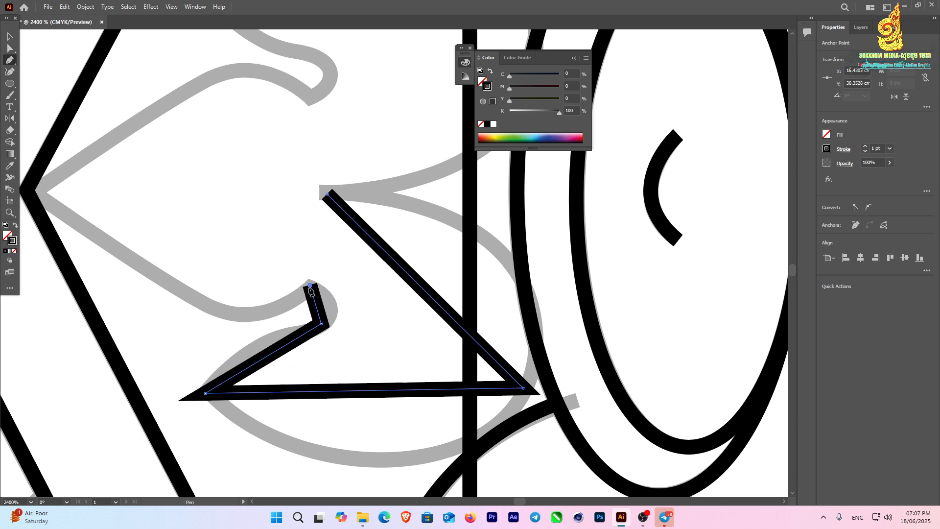
{"action": "left_click", "coordinate": [38, 191]}
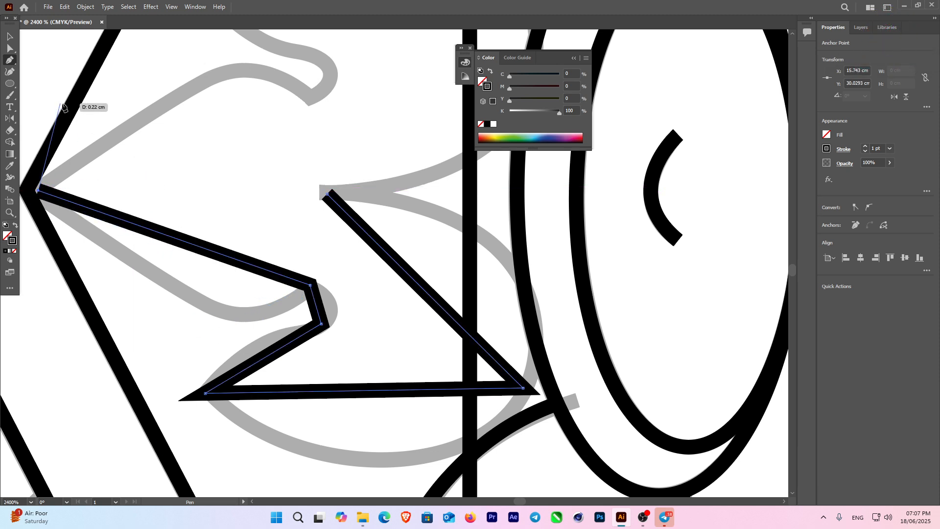
- Bend the petal edge between the chevron's point and the hook onto the faded line with the Curvature tool
{"action": "left_click", "coordinate": [11, 71]}
{"action": "left_click_drag", "start_coordinate": [205, 248], "coordinate": [288, 306]}
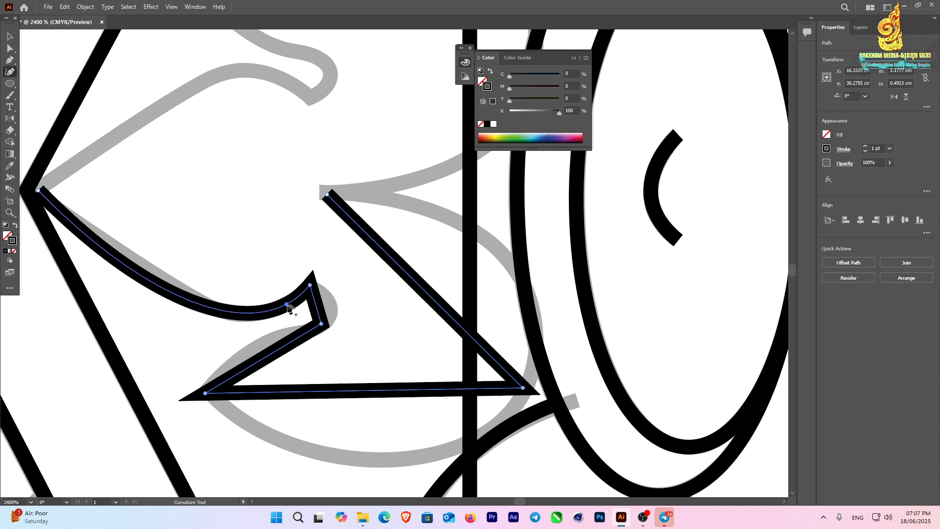
{"action": "left_click_drag", "start_coordinate": [178, 295], "coordinate": [131, 259]}
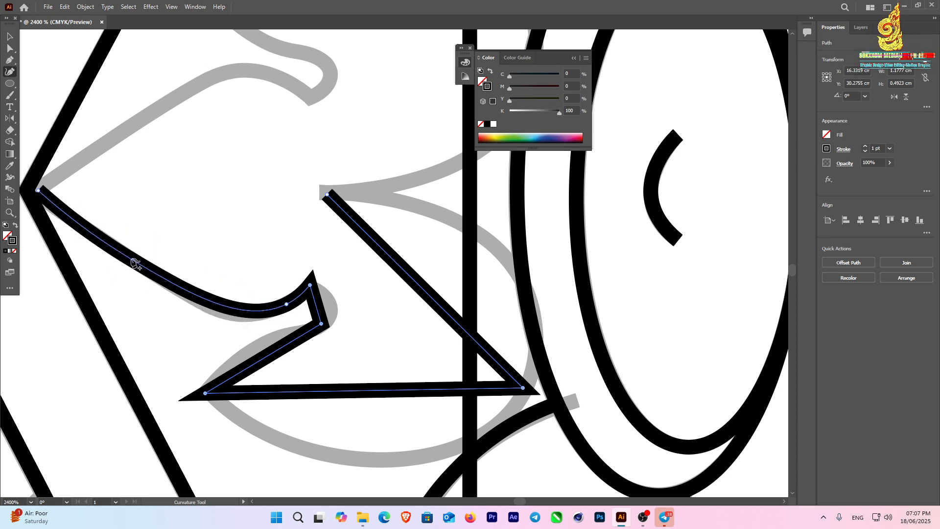
{"action": "left_click_drag", "start_coordinate": [227, 306], "coordinate": [239, 314]}
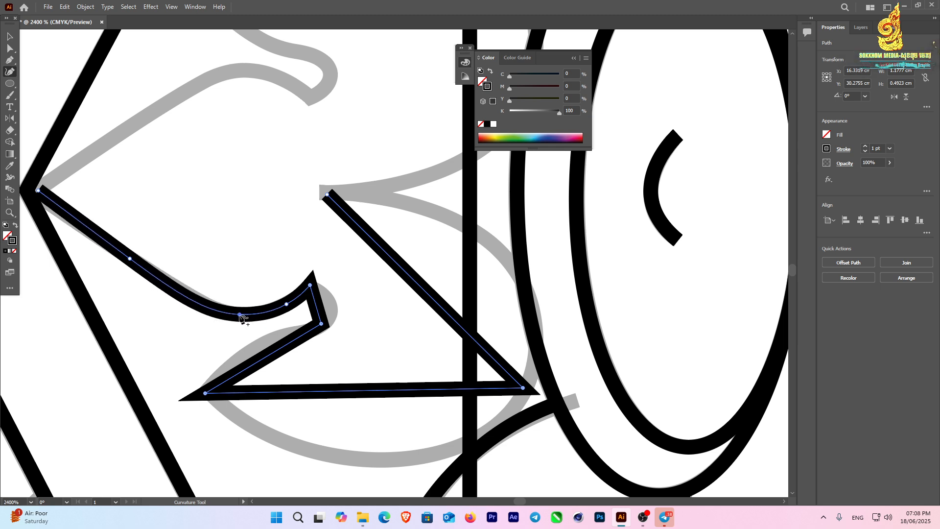
{"action": "left_click_drag", "start_coordinate": [130, 258], "coordinate": [118, 250]}
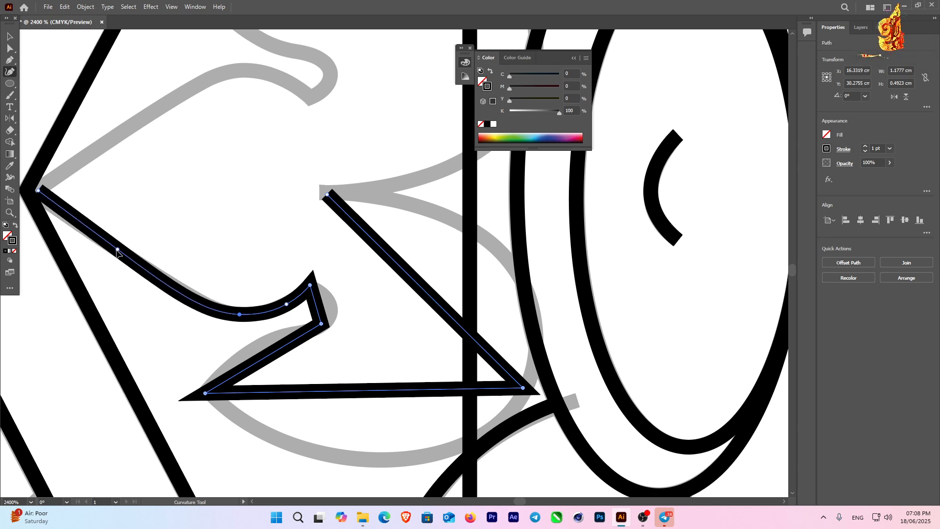
- Round the petal's hooked end and curve its notch, underside and the side beside the boss onto the faded outline
{"action": "left_click_drag", "start_coordinate": [316, 305], "coordinate": [335, 305]}
{"action": "left_click_drag", "start_coordinate": [294, 344], "coordinate": [278, 341]}
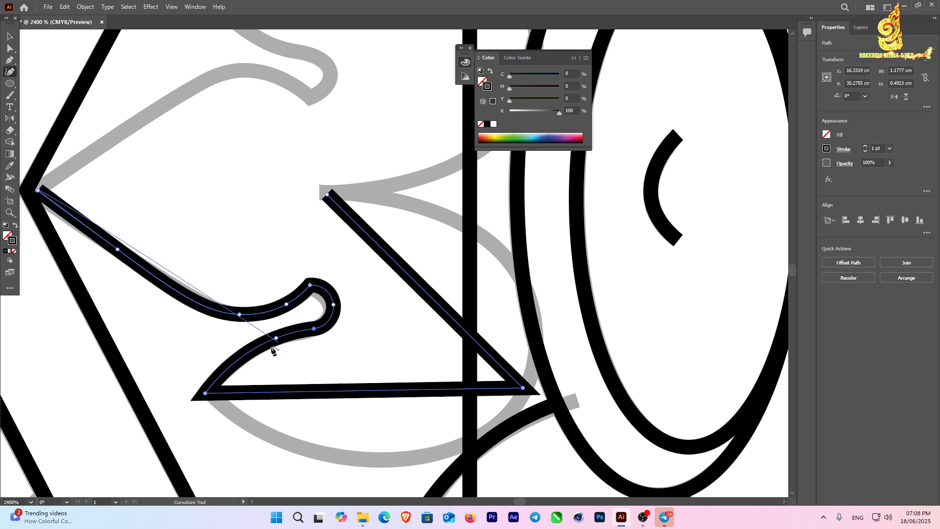
{"action": "scroll", "coordinate": [274, 348], "scroll_direction": "down", "scroll_amount": 2}
{"action": "left_click_drag", "start_coordinate": [392, 343], "coordinate": [463, 384]}
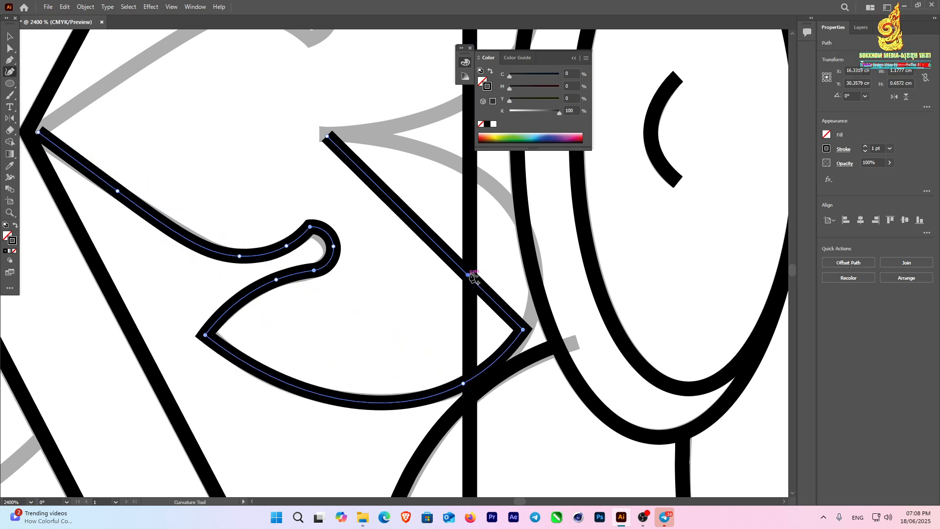
{"action": "left_click_drag", "start_coordinate": [474, 279], "coordinate": [525, 233]}
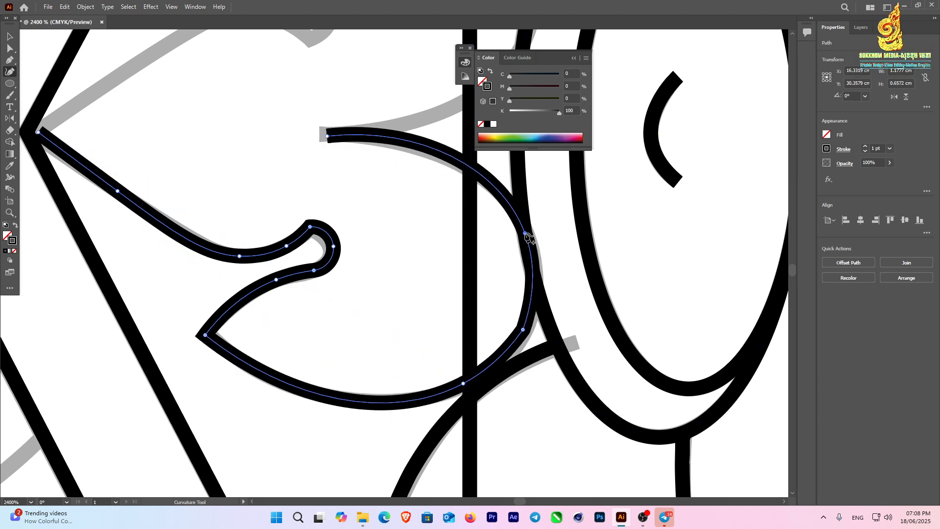
{"action": "key", "text": "v"}
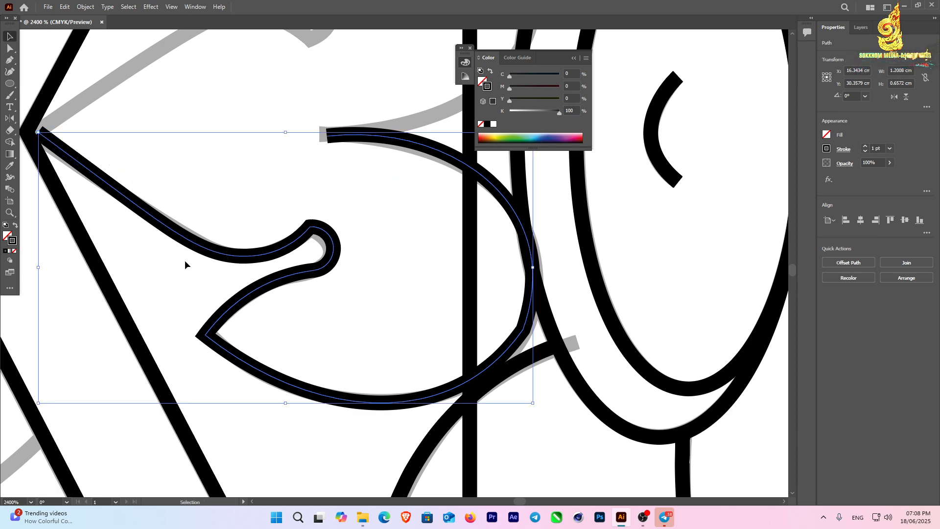
- Make a mirrored copy of the lower petal with Reflect across the horizontal axis and move it onto the faded upper petal
{"action": "scroll", "coordinate": [184, 260], "scroll_direction": "down", "scroll_amount": 2}
{"action": "left_click_drag", "start_coordinate": [273, 152], "coordinate": [288, 314]}
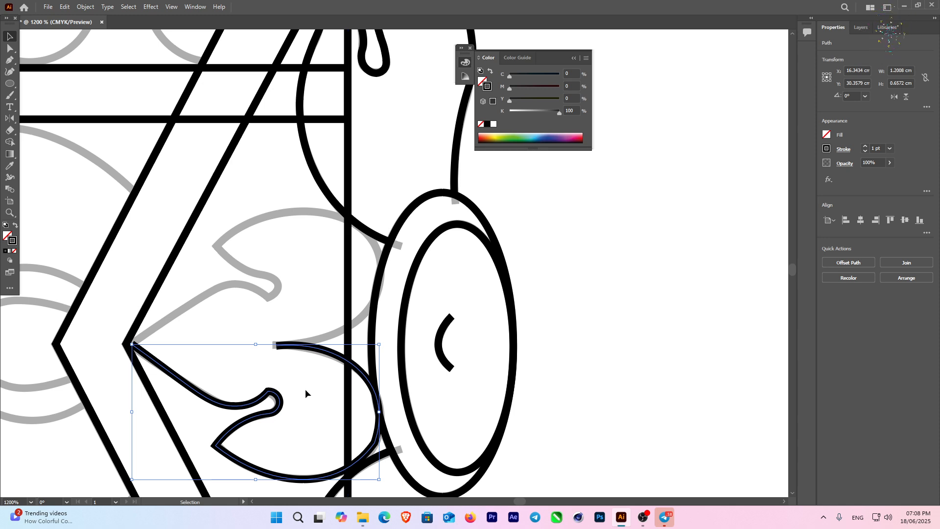
{"action": "left_click", "coordinate": [10, 118]}
{"action": "left_click", "coordinate": [257, 413], "text": "alt"}
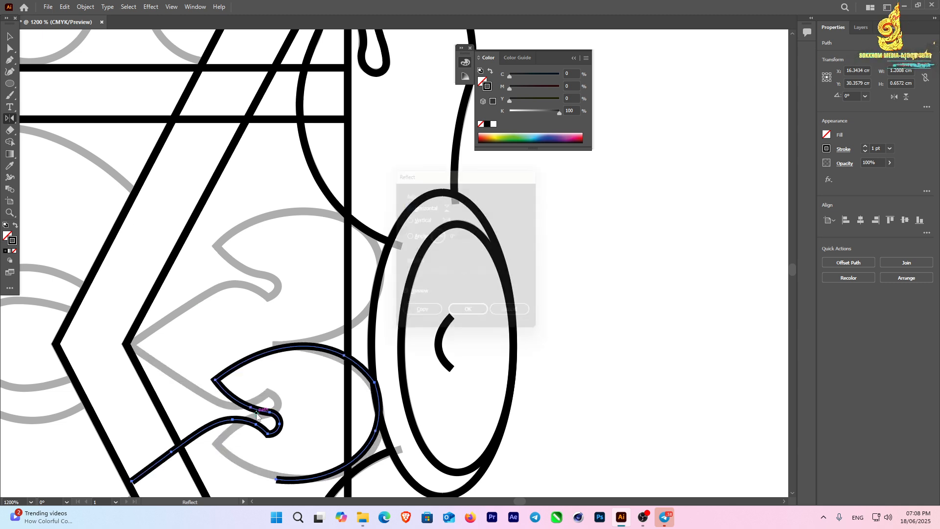
{"action": "left_click", "coordinate": [414, 319]}
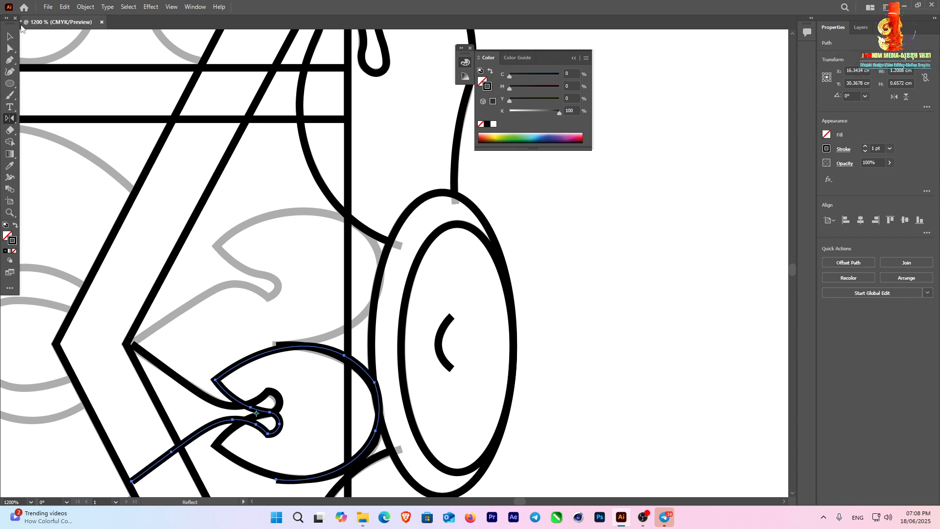
{"action": "left_click", "coordinate": [10, 37]}
{"action": "left_click_drag", "start_coordinate": [272, 354], "coordinate": [284, 220]}
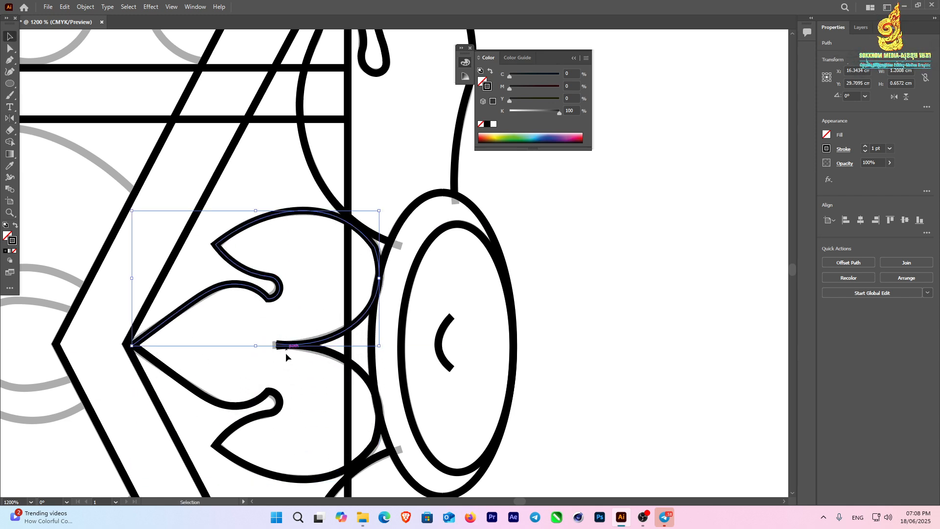
- Nudge the mirrored upper petal so its slit end and inner point line up with the lower petal
{"action": "scroll", "coordinate": [286, 352], "scroll_direction": "up", "scroll_amount": 3}
{"action": "key", "text": "ctrl+shift+a"}
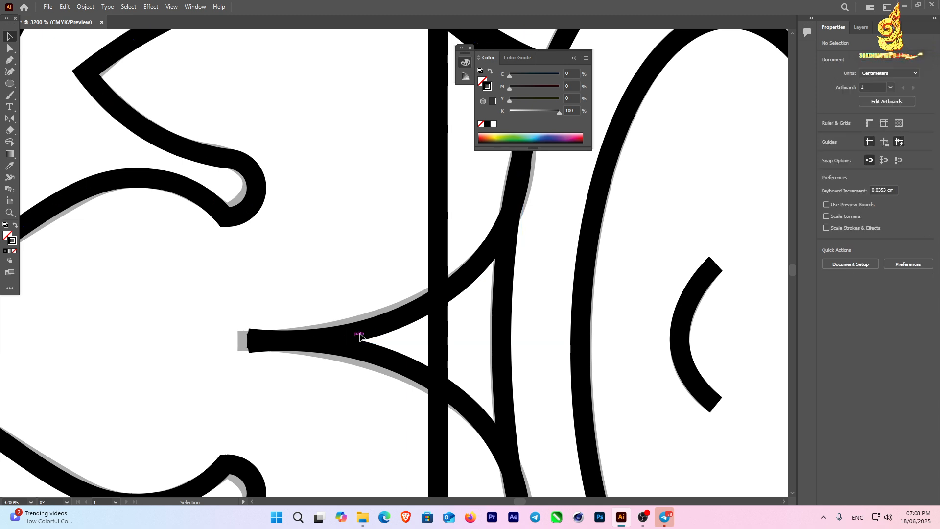
{"action": "left_click_drag", "start_coordinate": [374, 333], "coordinate": [355, 335]}
{"action": "scroll", "coordinate": [320, 330], "scroll_direction": "down", "scroll_amount": 3}
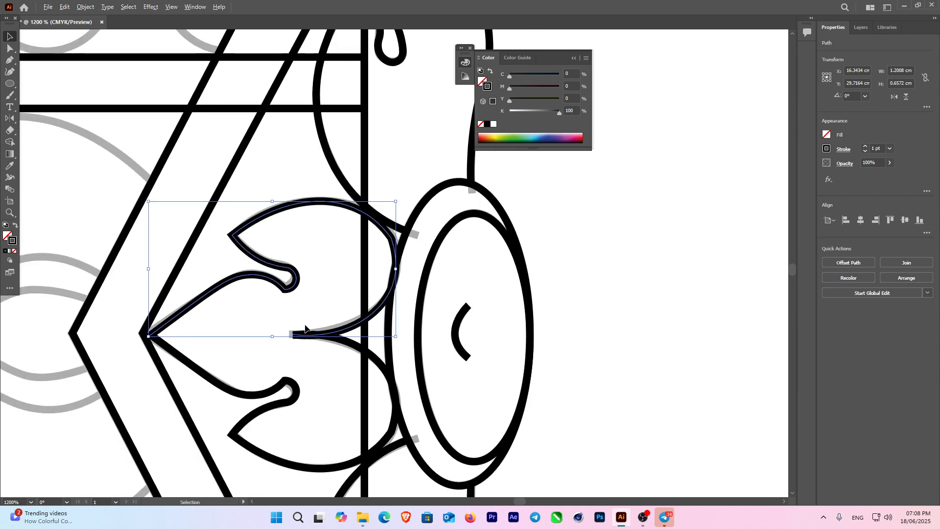
- Group the upper and lower petals and stretch the group slightly upward to fit the faded outline
{"action": "left_click", "coordinate": [287, 380], "text": "shift"}
{"action": "key", "text": "a"}
{"action": "key", "text": "ctrl+g"}
{"action": "key", "text": "v"}
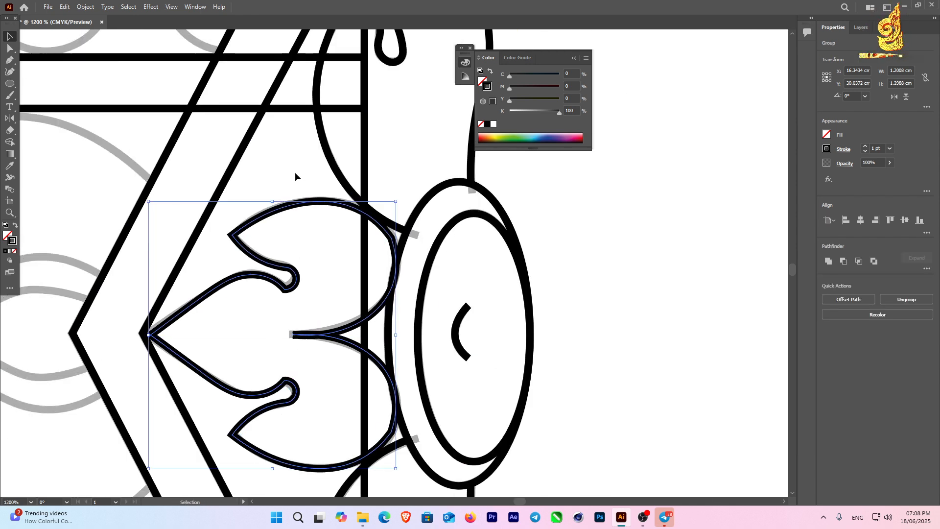
{"action": "left_click_drag", "start_coordinate": [271, 201], "coordinate": [271, 200]}
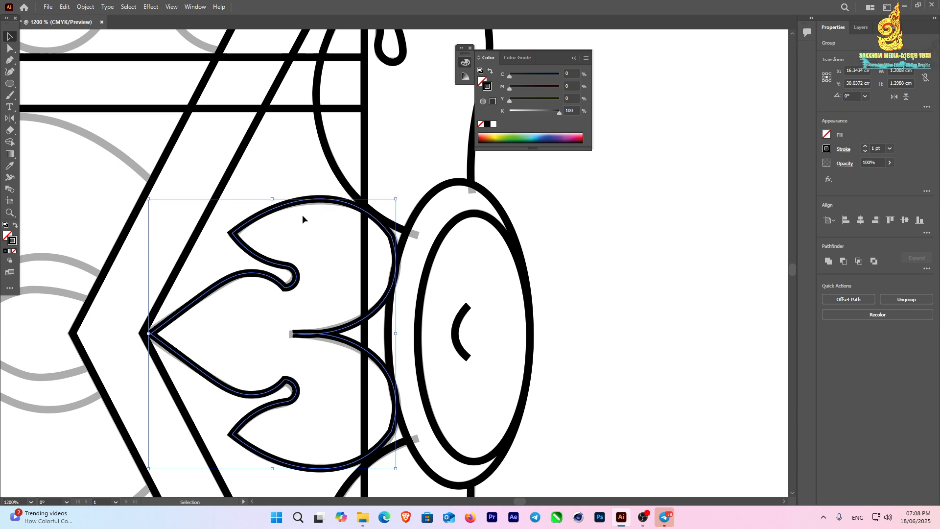
{"action": "left_click", "coordinate": [83, 6]}
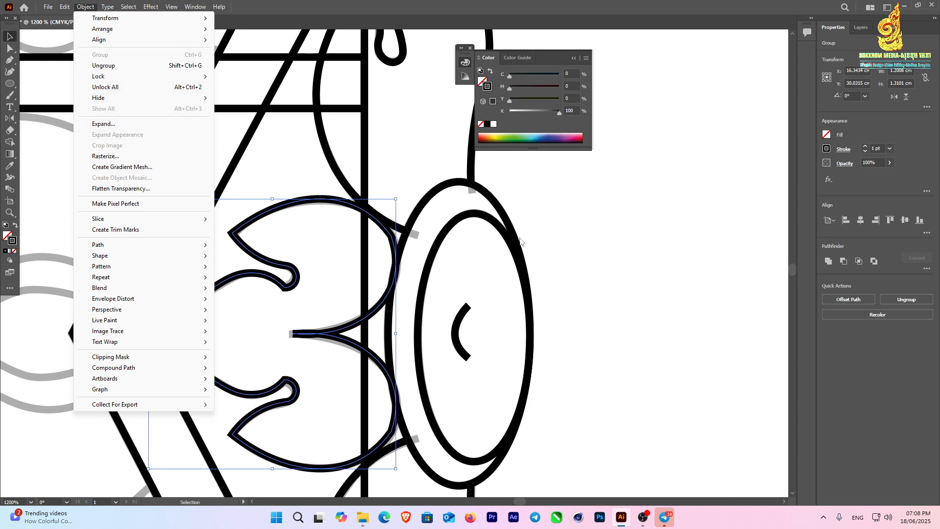
{"action": "left_click", "coordinate": [551, 250]}
- Draw a Pen curve along the underside of the faded lower leaf beside the chevron, from the chevron's outer edge to the leaf's corner
{"action": "scroll", "coordinate": [333, 277], "scroll_direction": "down", "scroll_amount": 3}
{"action": "left_click_drag", "start_coordinate": [321, 317], "coordinate": [395, 307]}
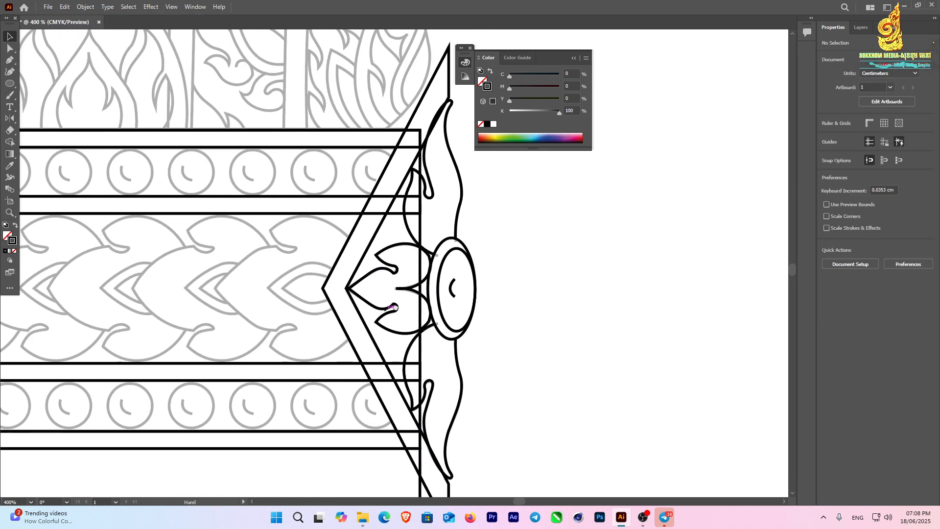
{"action": "left_click_drag", "start_coordinate": [308, 266], "coordinate": [430, 266]}
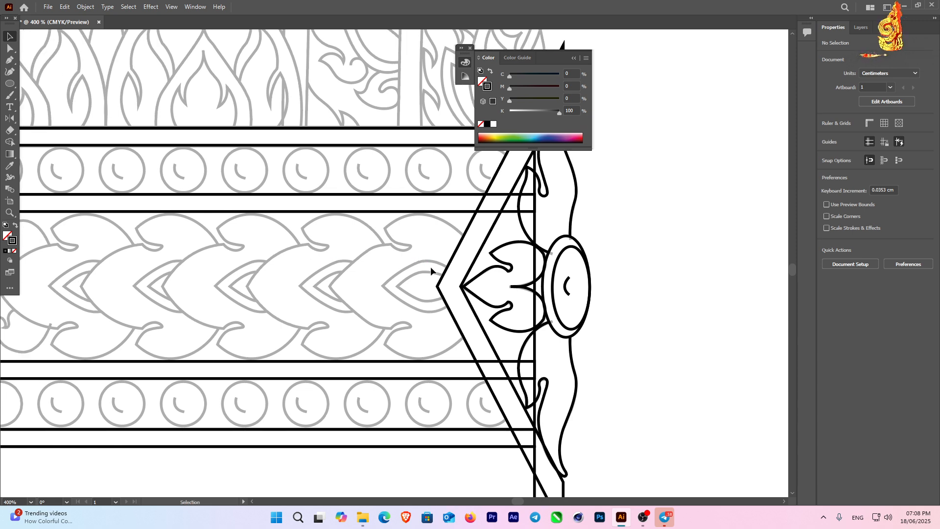
{"action": "scroll", "coordinate": [430, 266], "scroll_direction": "up", "scroll_amount": 2}
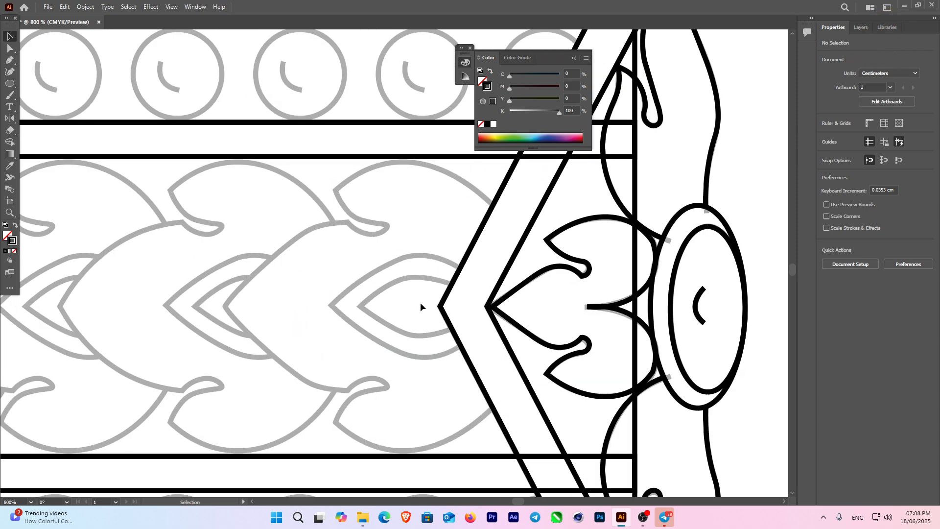
{"action": "left_click_drag", "start_coordinate": [420, 306], "coordinate": [407, 234]}
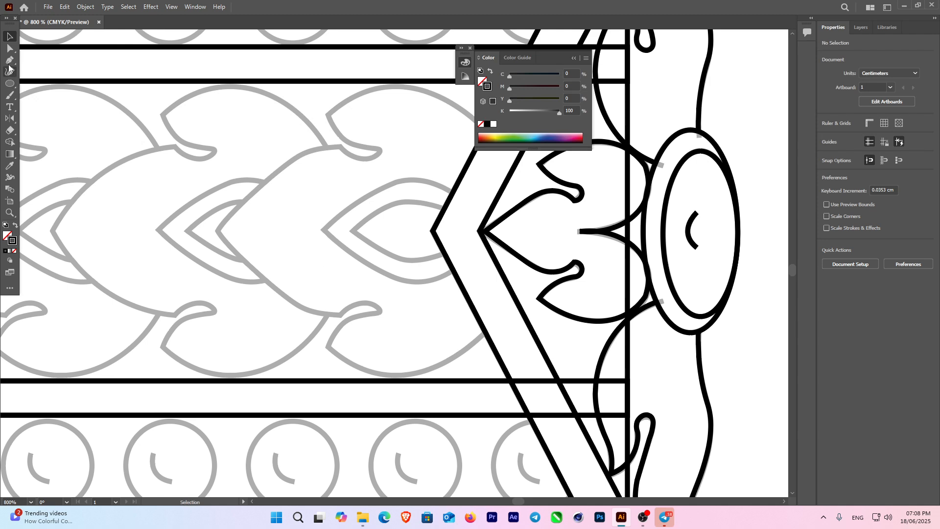
{"action": "left_click", "coordinate": [9, 62]}
{"action": "scroll", "coordinate": [436, 352], "scroll_direction": "up", "scroll_amount": 2}
{"action": "left_click", "coordinate": [527, 307]}
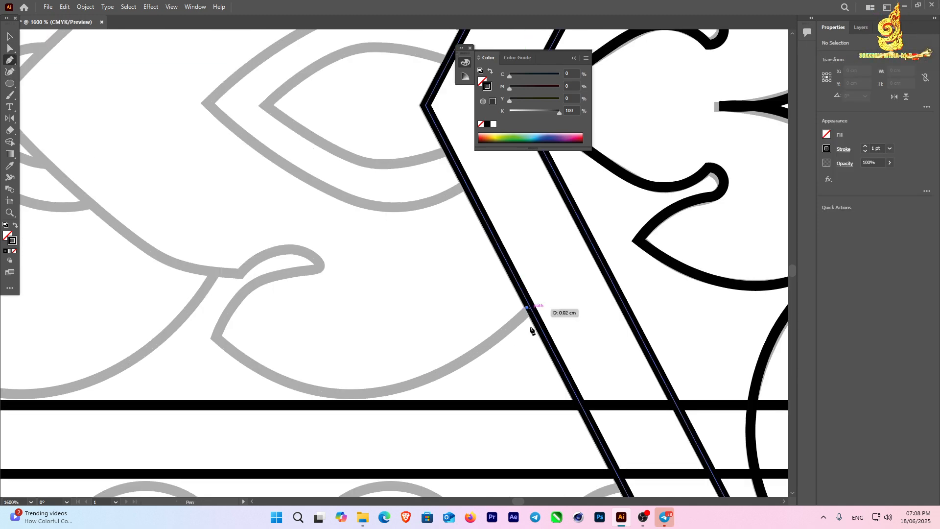
{"action": "mouse_move", "coordinate": [218, 336]}
{"action": "left_mouse_down"}
{"action": "mouse_move", "coordinate": [41, 182]}
{"action": "mouse_move", "coordinate": [40, 203]}
{"action": "mouse_move", "coordinate": [47, 193]}
{"action": "left_mouse_up"}
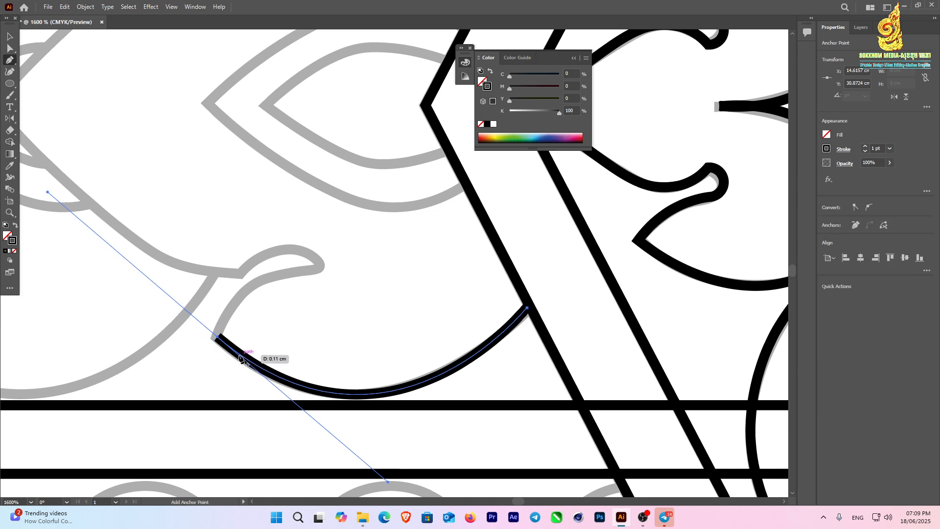
{"action": "scroll", "coordinate": [230, 343], "scroll_direction": "up", "scroll_amount": 1}
{"action": "scroll", "coordinate": [226, 348], "scroll_direction": "up", "scroll_amount": 2}
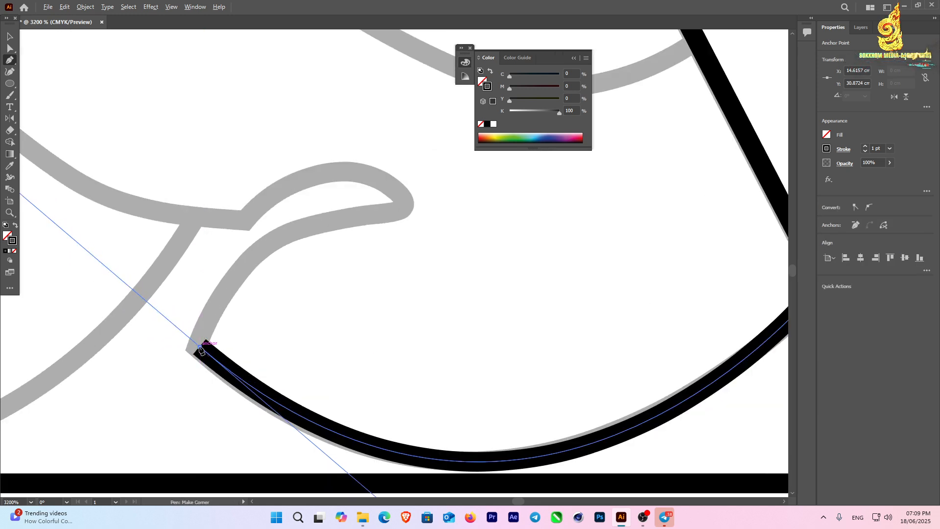
{"action": "left_click", "coordinate": [200, 351]}
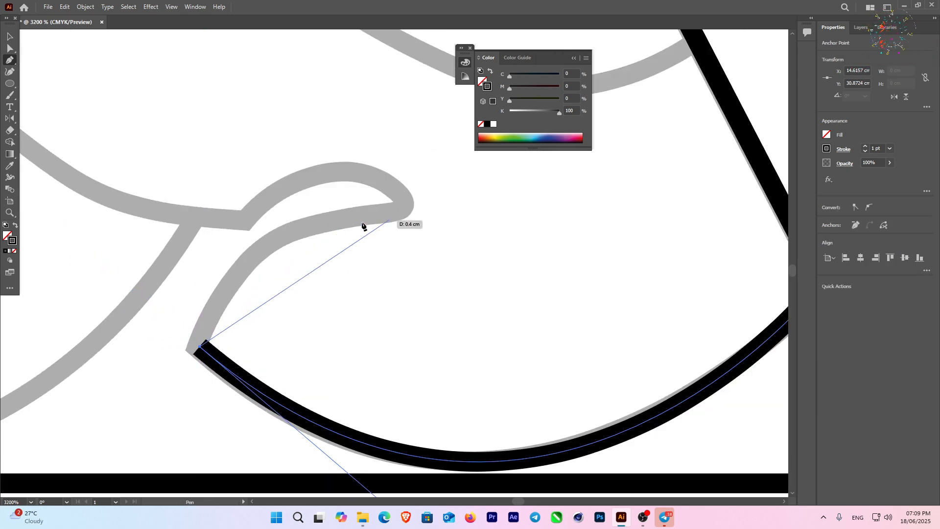
- Continue the Pen path around the leaf's hook and along its long side to the central point, and end the path
{"action": "left_click_drag", "start_coordinate": [404, 206], "coordinate": [594, 198]}
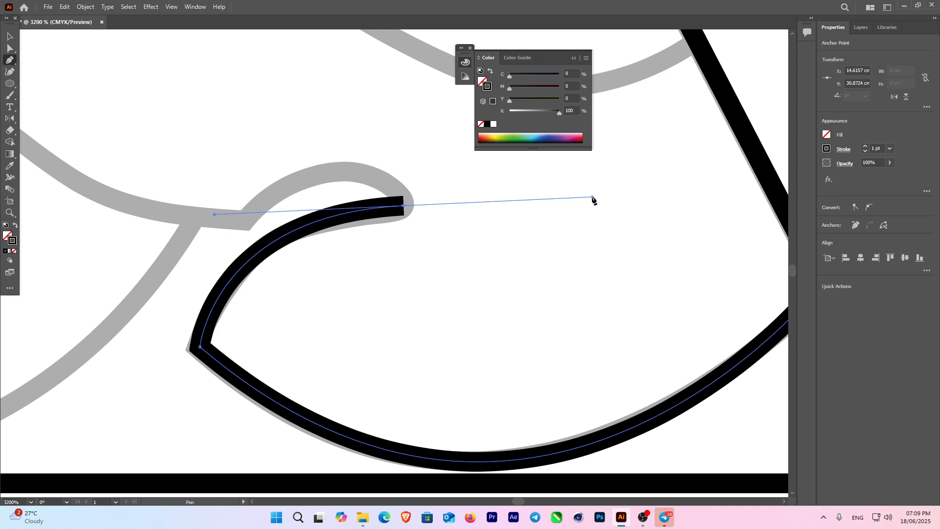
{"action": "left_click", "coordinate": [404, 206]}
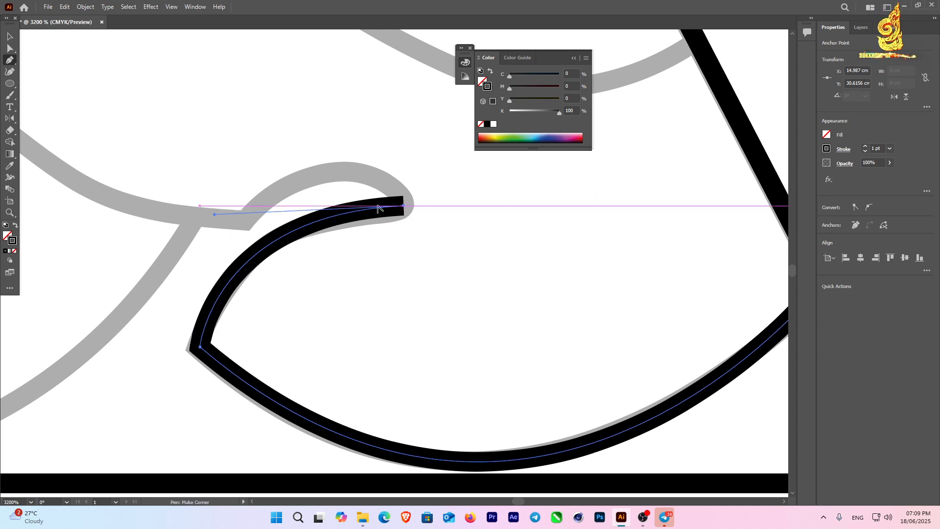
{"action": "left_click_drag", "start_coordinate": [248, 216], "coordinate": [133, 307]}
{"action": "left_click", "coordinate": [247, 216]}
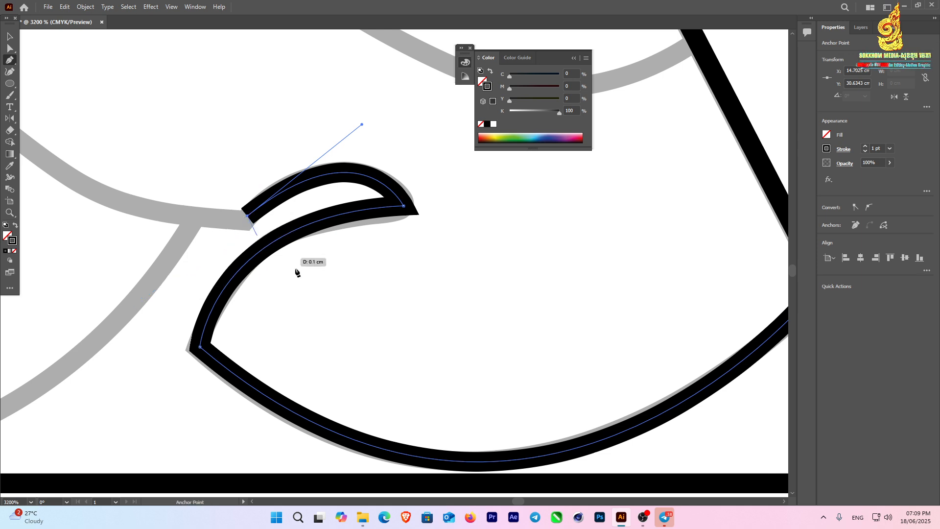
{"action": "left_click_drag", "start_coordinate": [284, 239], "coordinate": [527, 422]}
{"action": "scroll", "coordinate": [494, 392], "scroll_direction": "down", "scroll_amount": 3}
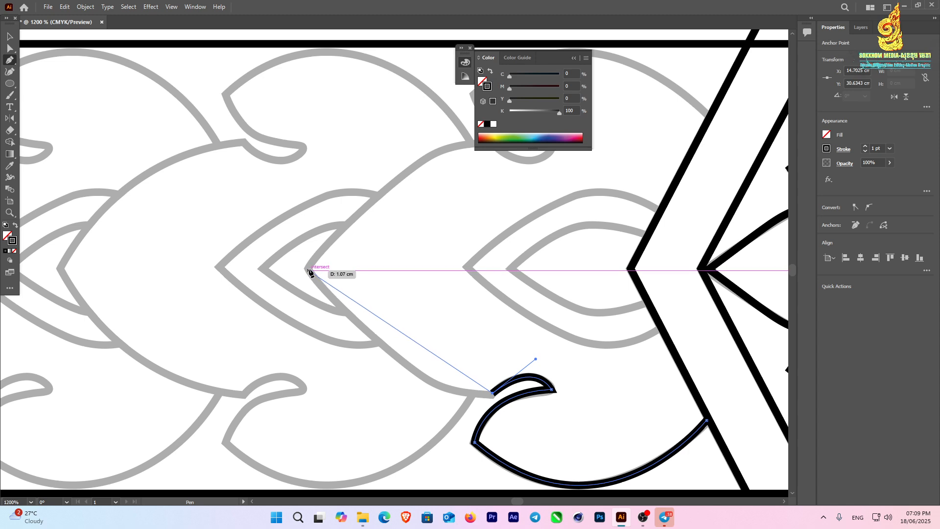
{"action": "mouse_move", "coordinate": [307, 268]}
{"action": "left_mouse_down"}
{"action": "mouse_move", "coordinate": [267, 184]}
{"action": "mouse_move", "coordinate": [236, 146]}
{"action": "mouse_move", "coordinate": [176, 112]}
{"action": "left_mouse_up"}
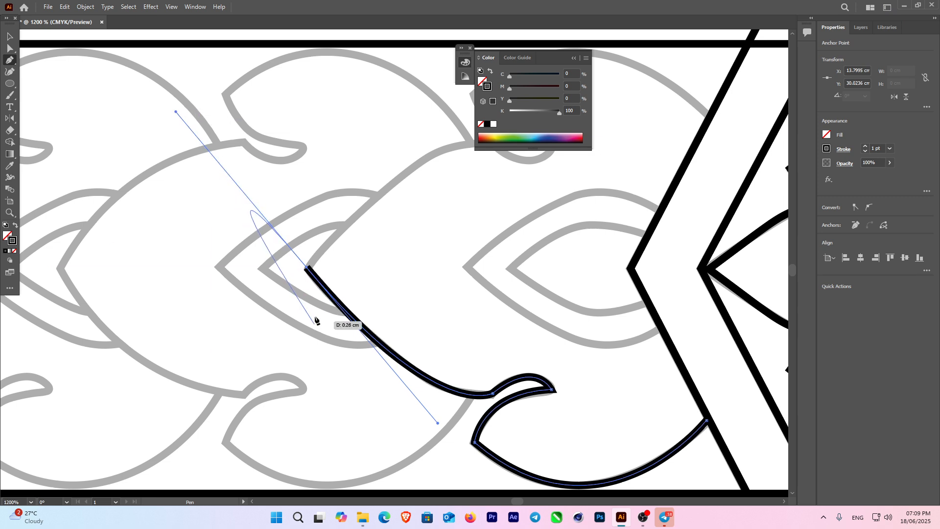
{"action": "key", "text": "Escape"}
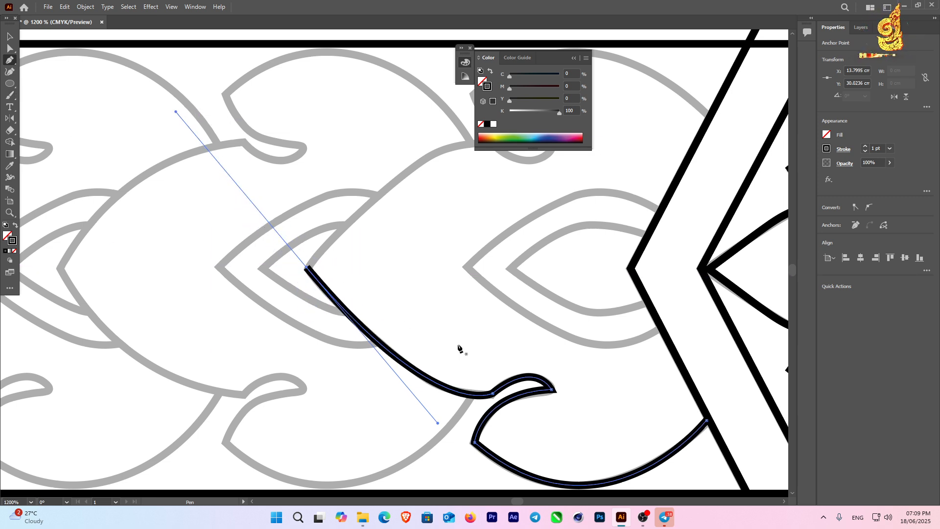
- Adjust the anchors and handles at the leaf's hook tip and lower corner with Direct Selection to match the faded outline
{"action": "left_click_drag", "start_coordinate": [459, 348], "coordinate": [367, 294]}
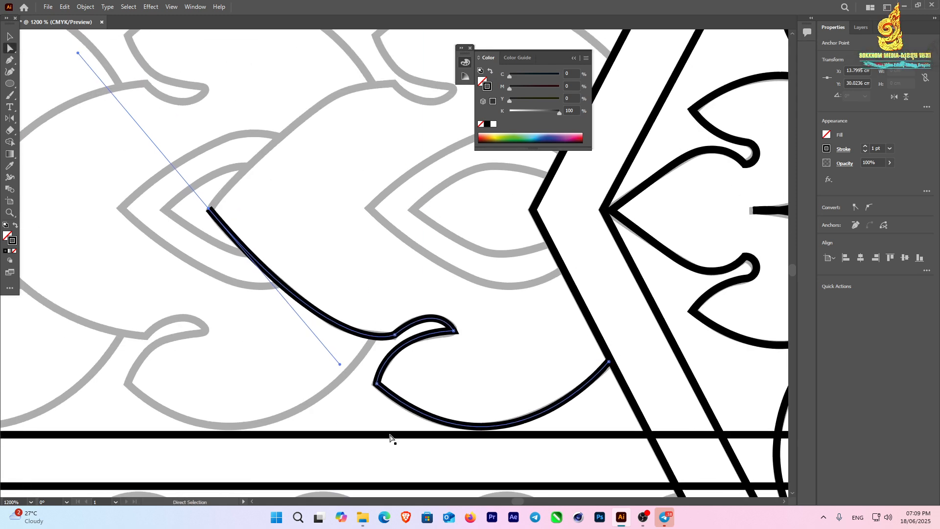
{"action": "scroll", "coordinate": [473, 405], "scroll_direction": "up", "scroll_amount": 2}
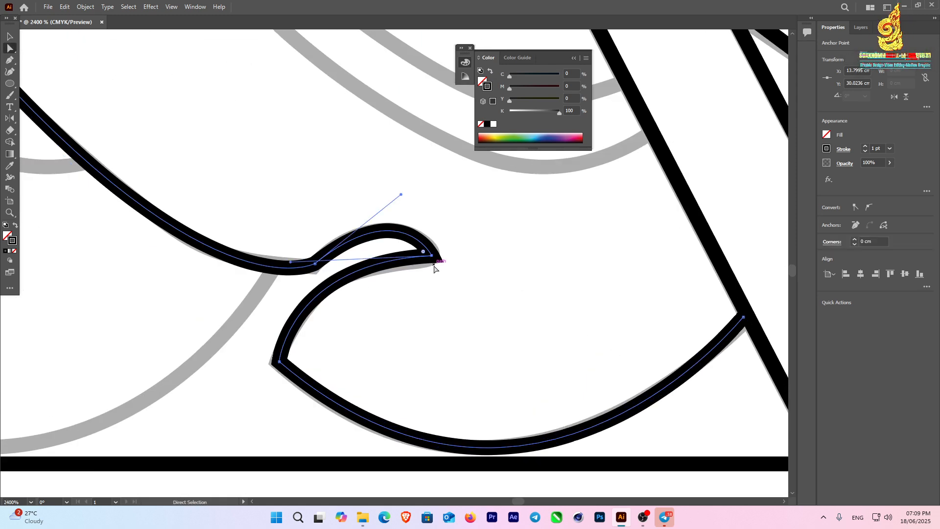
{"action": "left_click_drag", "start_coordinate": [433, 256], "coordinate": [282, 266]}
{"action": "left_click_drag", "start_coordinate": [435, 259], "coordinate": [436, 259]}
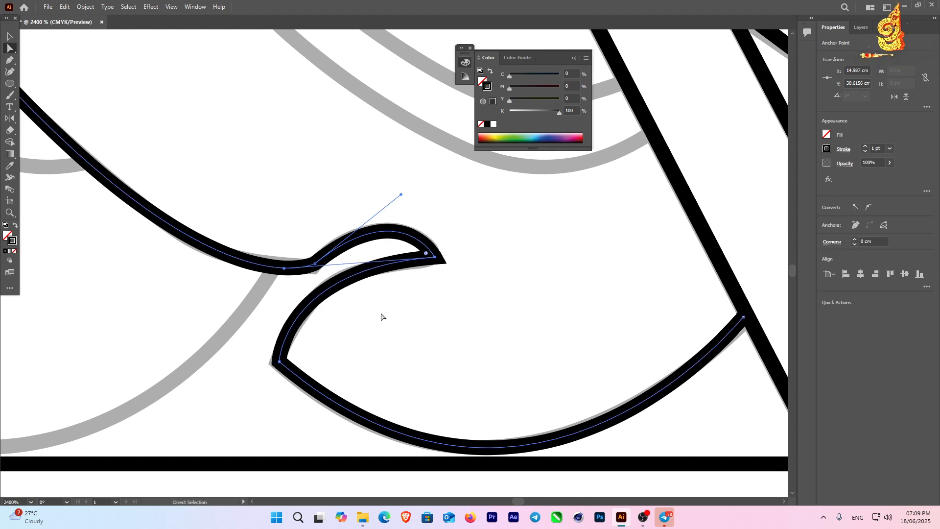
{"action": "left_click_drag", "start_coordinate": [278, 362], "coordinate": [277, 365]}
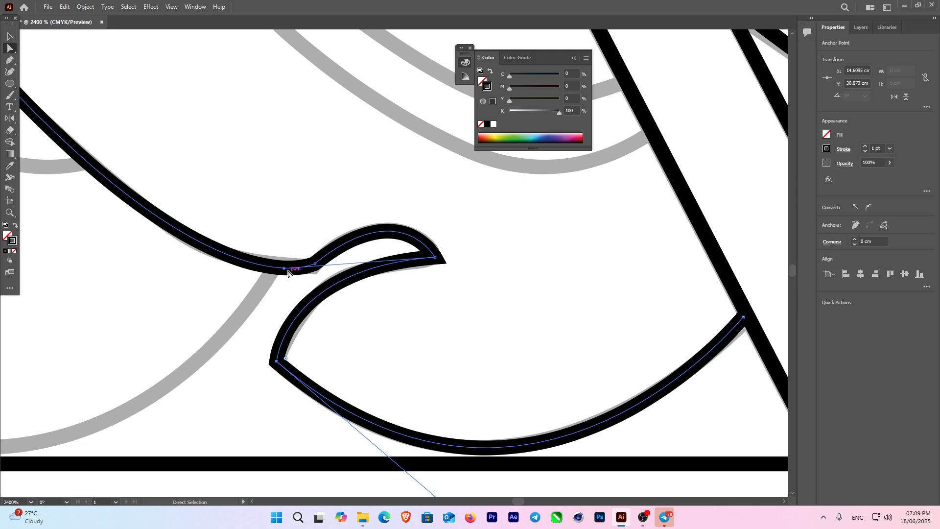
{"action": "left_click_drag", "start_coordinate": [288, 273], "coordinate": [295, 261]}
{"action": "left_click_drag", "start_coordinate": [435, 257], "coordinate": [437, 260]}
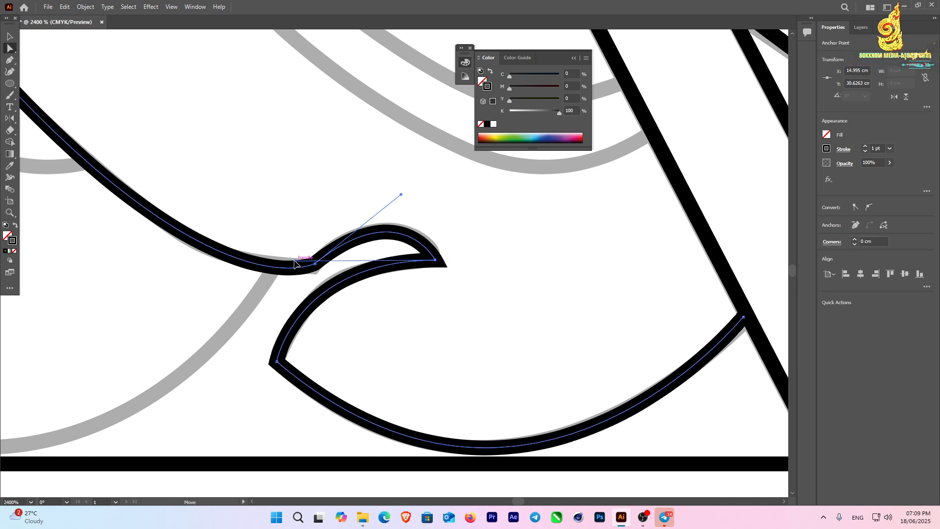
{"action": "left_click_drag", "start_coordinate": [294, 260], "coordinate": [295, 257]}
{"action": "left_click_drag", "start_coordinate": [400, 195], "coordinate": [402, 188]}
{"action": "scroll", "coordinate": [377, 252], "scroll_direction": "down", "scroll_amount": 2}
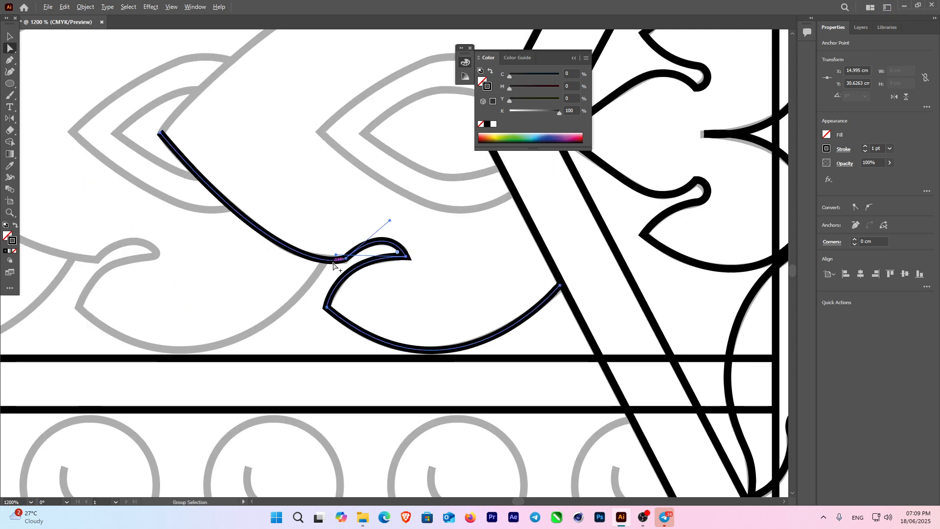
- Reshape the long side of the leaf by its curve handle so it follows the faded line into the hook's notch
{"action": "scroll", "coordinate": [334, 265], "scroll_direction": "up", "scroll_amount": 2}
{"action": "left_click", "coordinate": [350, 253]}
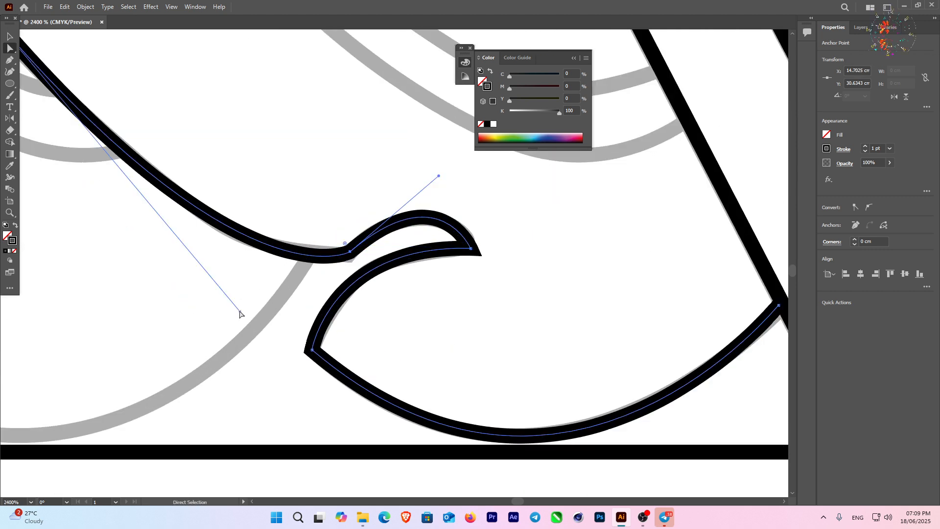
{"action": "mouse_move", "coordinate": [240, 313]}
{"action": "left_mouse_down"}
{"action": "mouse_move", "coordinate": [221, 296]}
{"action": "mouse_move", "coordinate": [235, 306]}
{"action": "left_mouse_up"}
{"action": "scroll", "coordinate": [327, 346], "scroll_direction": "down", "scroll_amount": 3}
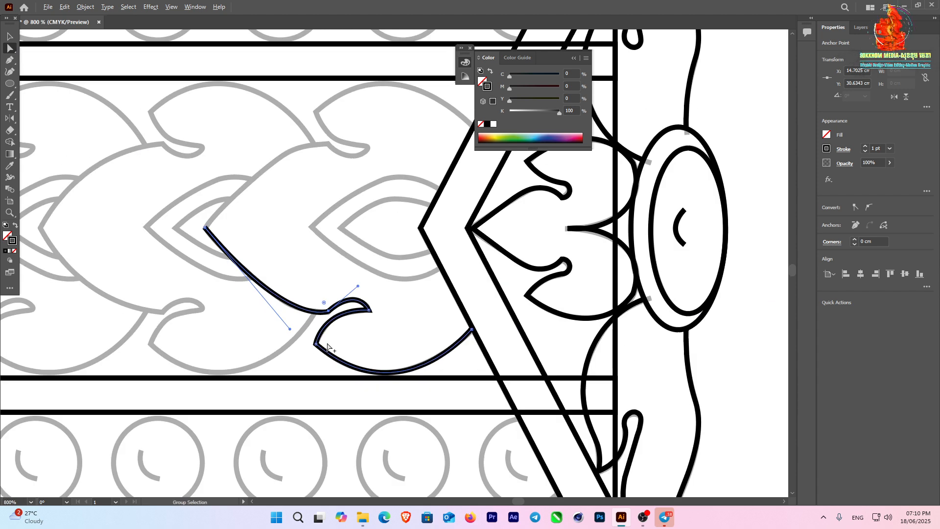
{"action": "key", "text": "o"}
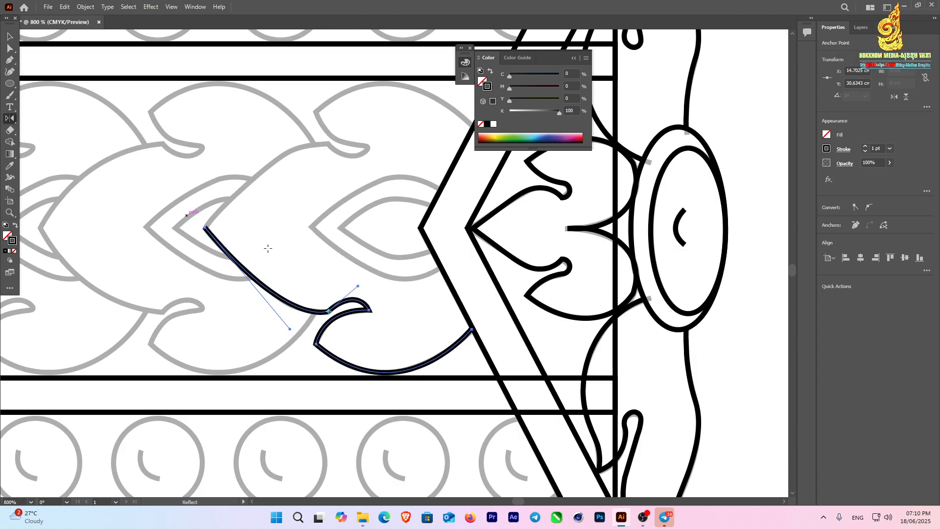
{"action": "left_click", "coordinate": [329, 309], "text": "alt"}
{"action": "left_click", "coordinate": [518, 319]}
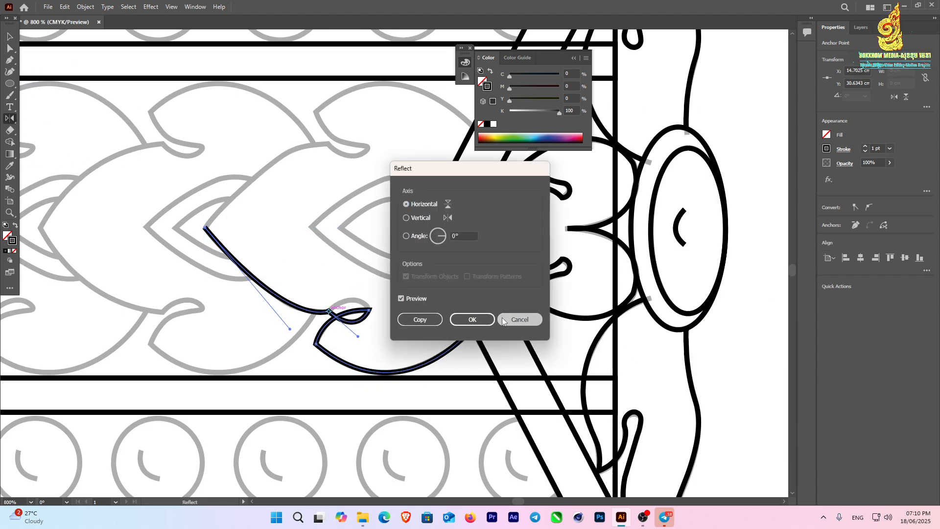
- Select the whole lower leaf path and make a mirrored copy across the horizontal axis with Reflect
{"action": "left_click", "coordinate": [9, 36]}
{"action": "left_click", "coordinate": [165, 214]}
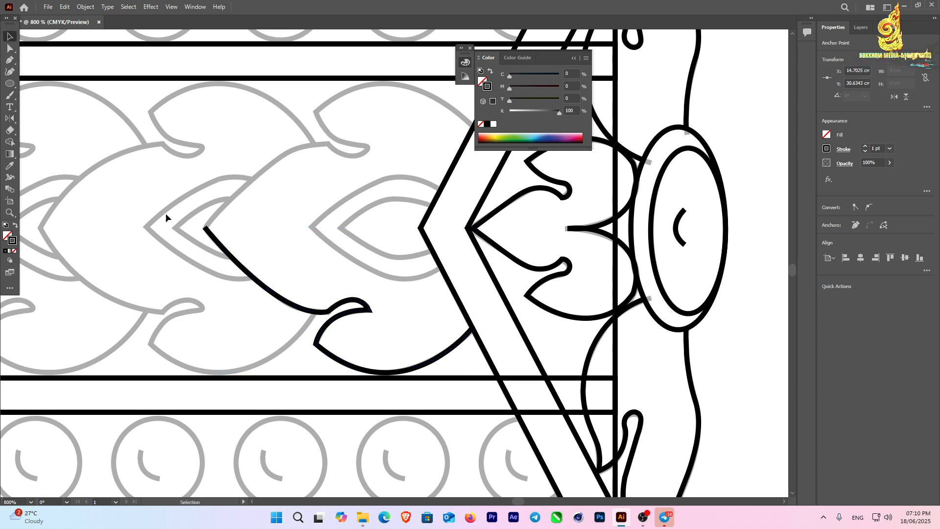
{"action": "left_click", "coordinate": [260, 286]}
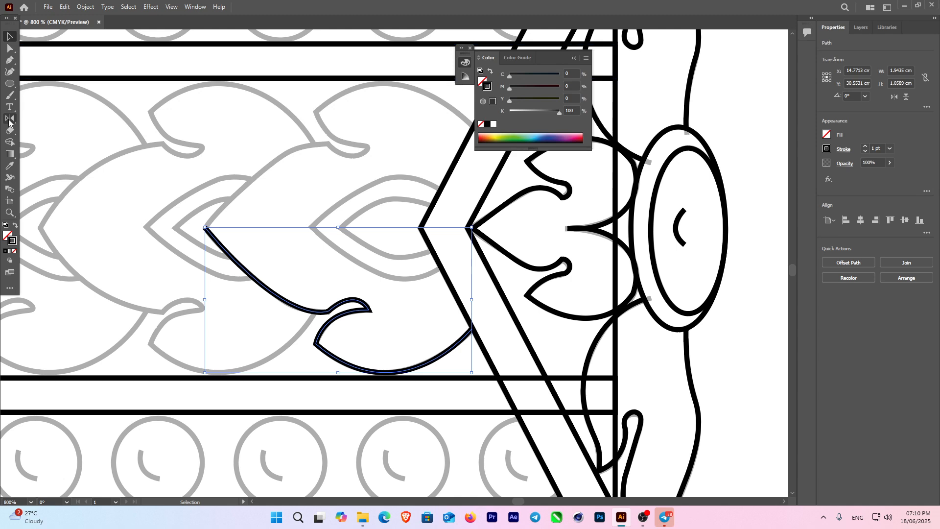
{"action": "left_click", "coordinate": [9, 119]}
{"action": "left_click", "coordinate": [338, 299], "text": "alt"}
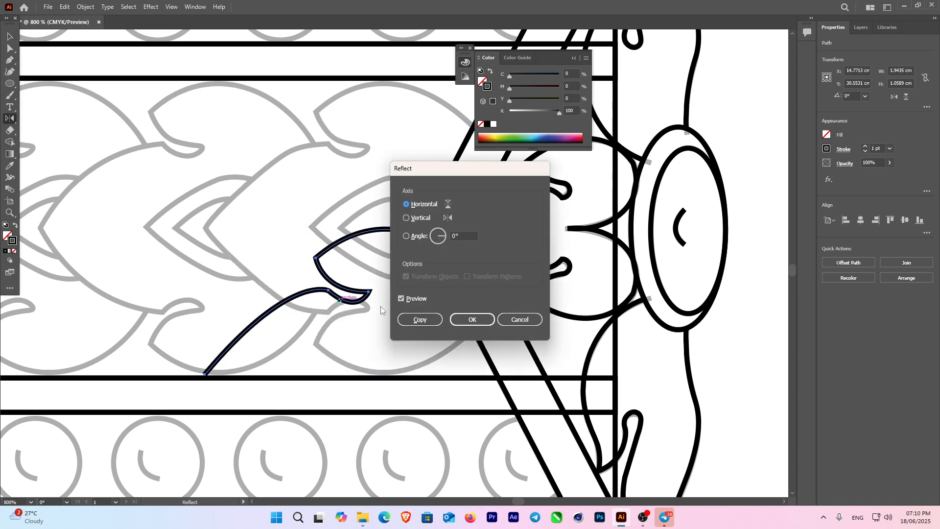
{"action": "left_click", "coordinate": [420, 320]}
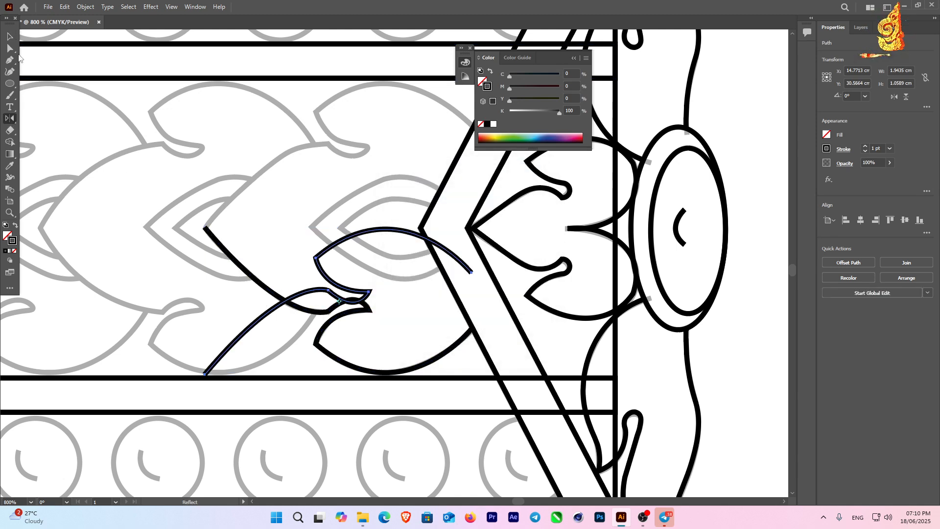
- Move the mirrored copy onto the faded upper leaf and align its point with the lower leaf's point
{"action": "left_click", "coordinate": [10, 37]}
{"action": "left_click_drag", "start_coordinate": [340, 243], "coordinate": [357, 96]}
{"action": "scroll", "coordinate": [204, 210], "scroll_direction": "up", "scroll_amount": 2}
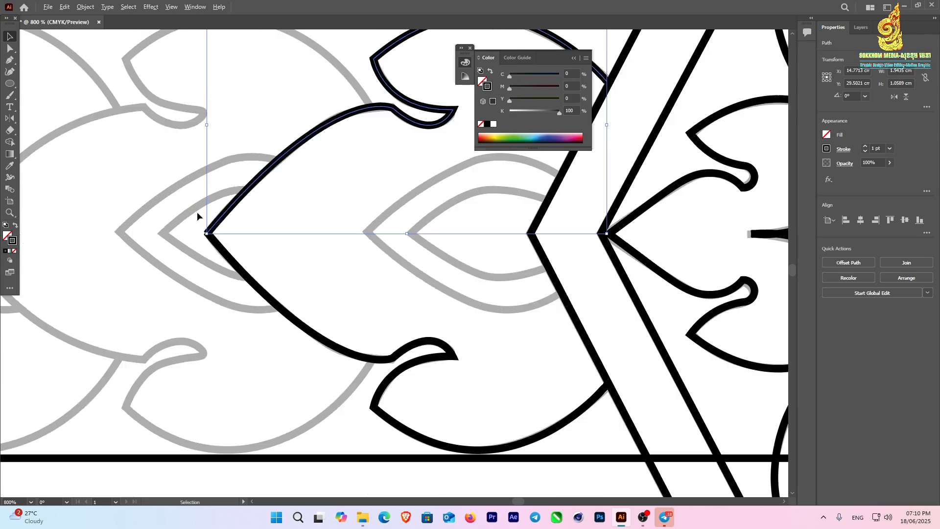
{"action": "left_click_drag", "start_coordinate": [233, 215], "coordinate": [234, 218]}
{"action": "scroll", "coordinate": [281, 281], "scroll_direction": "down", "scroll_amount": 3}
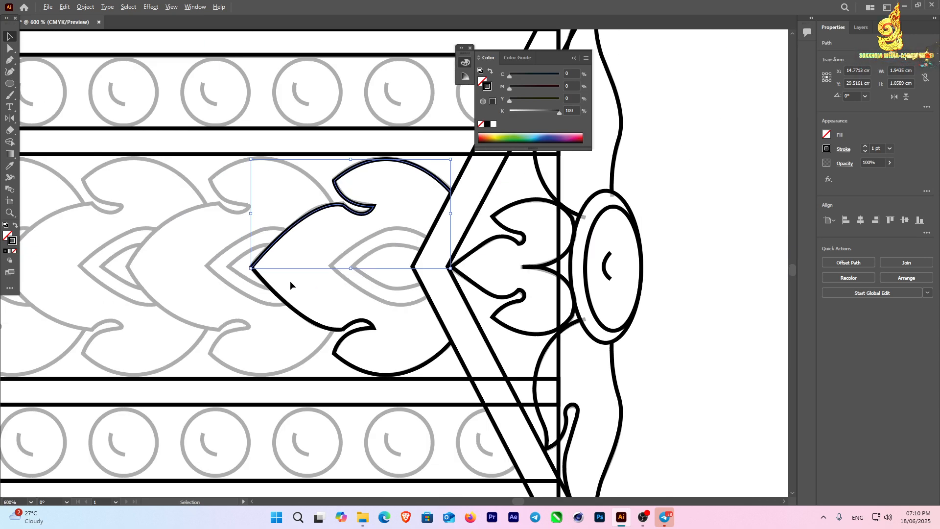
- Group the upper and lower leaf halves and stretch the group slightly upward to match the faded outline
{"action": "left_click", "coordinate": [365, 323], "text": "shift"}
{"action": "key", "text": "ctrl+g"}
{"action": "scroll", "coordinate": [358, 159], "scroll_direction": "up", "scroll_amount": 2}
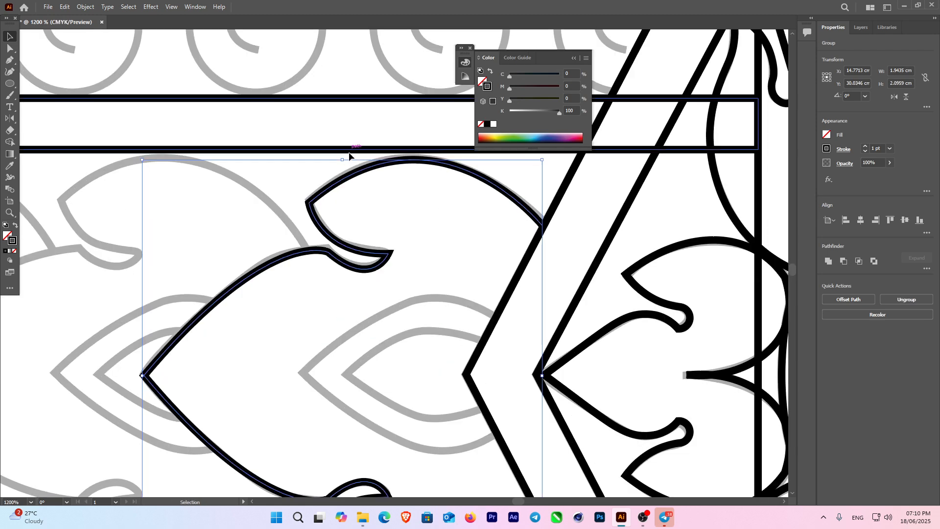
{"action": "left_click_drag", "start_coordinate": [342, 160], "coordinate": [342, 159]}
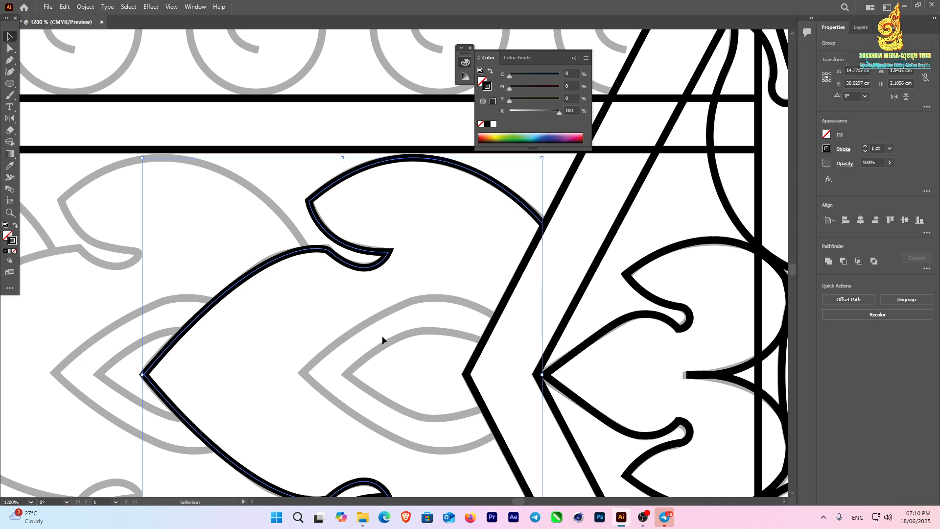
- Trace the outer pointed petal inside the leaf with the Pen tool, starting and ending at the chevron's edge
{"action": "left_click", "coordinate": [10, 59]}
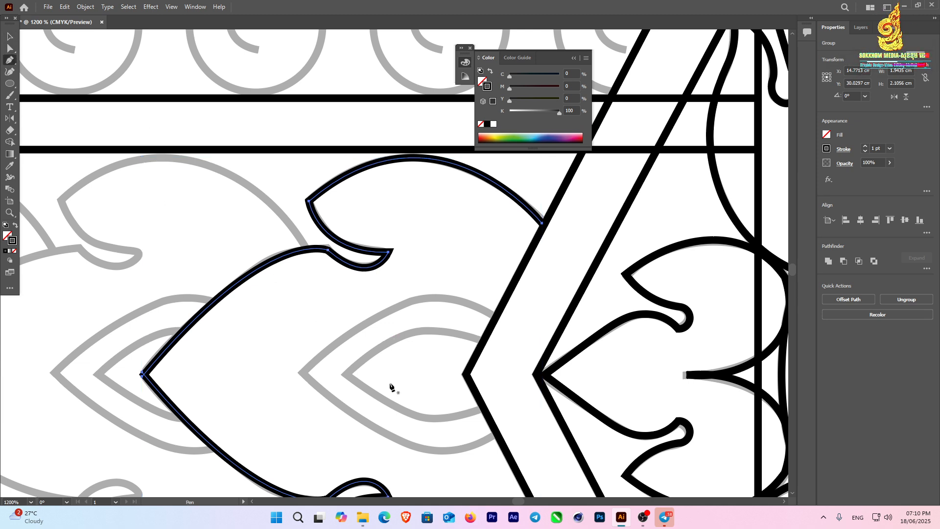
{"action": "left_click", "coordinate": [497, 432]}
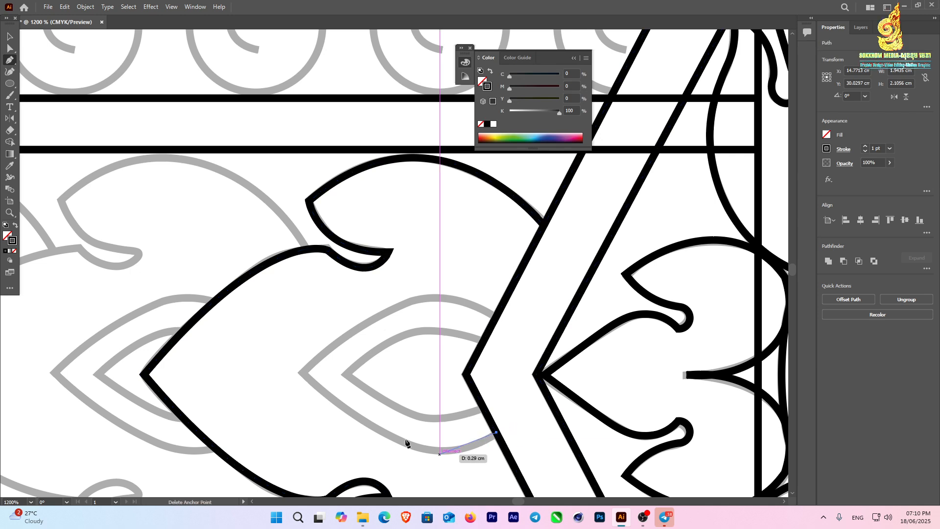
{"action": "left_click_drag", "start_coordinate": [301, 373], "coordinate": [162, 240]}
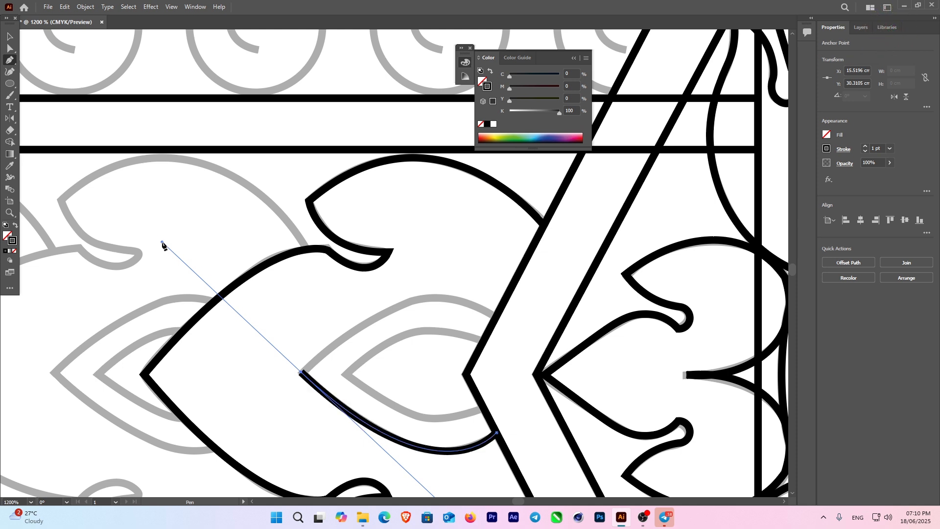
{"action": "left_click", "coordinate": [301, 373]}
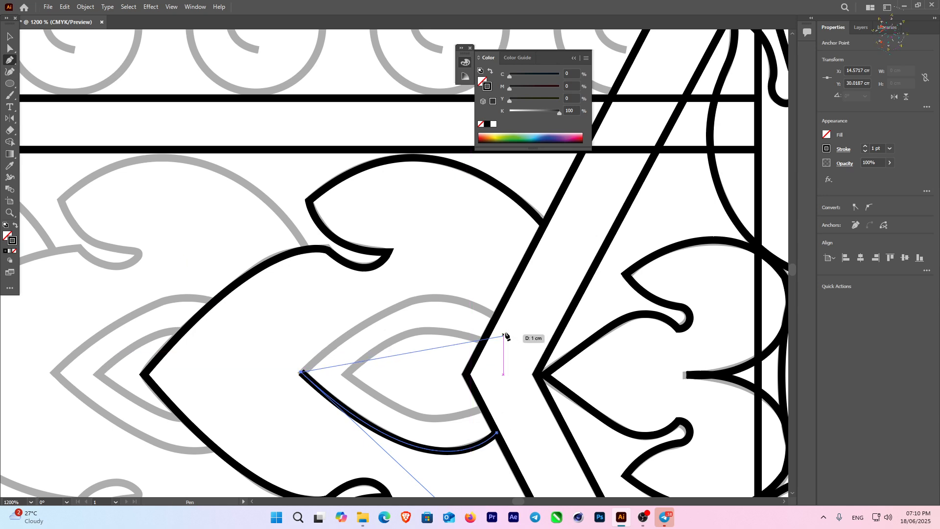
{"action": "left_click_drag", "start_coordinate": [496, 316], "coordinate": [581, 377]}
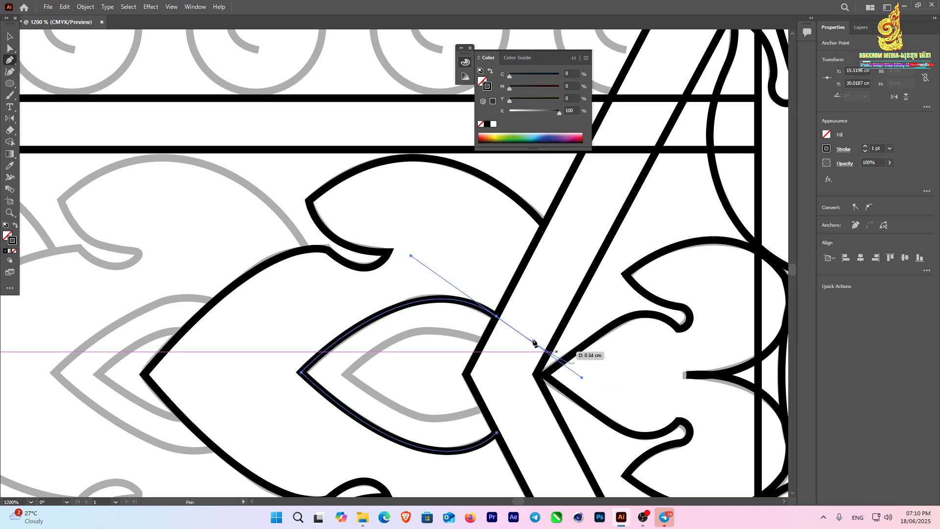
{"action": "left_click", "coordinate": [496, 316]}
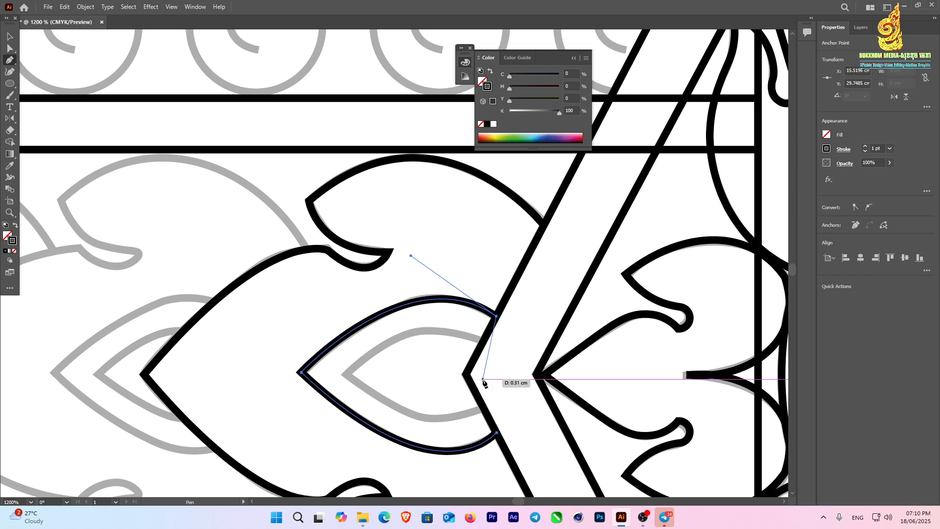
- Trace the inner petal outline inside the outer one with the Pen tool, from the chevron's lower edge through the point to its upper edge
{"action": "left_click", "coordinate": [484, 408]}
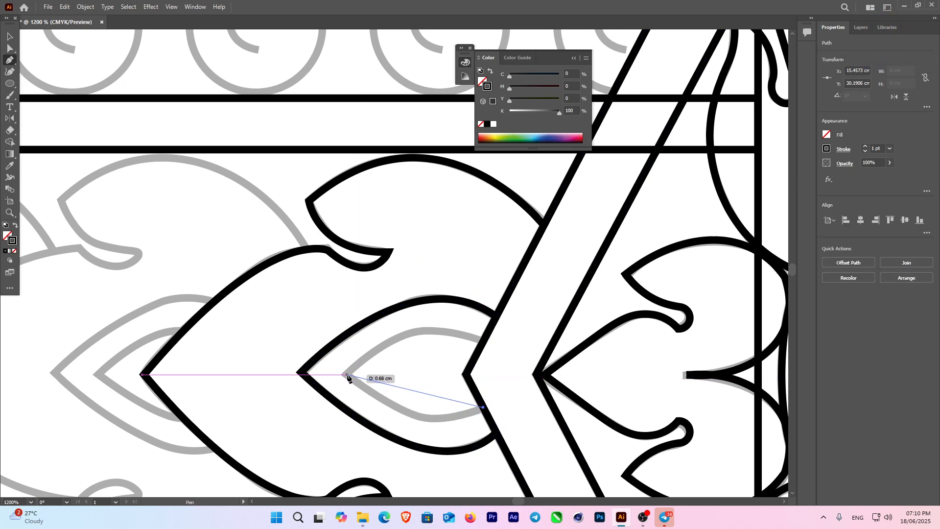
{"action": "left_click_drag", "start_coordinate": [344, 374], "coordinate": [265, 304]}
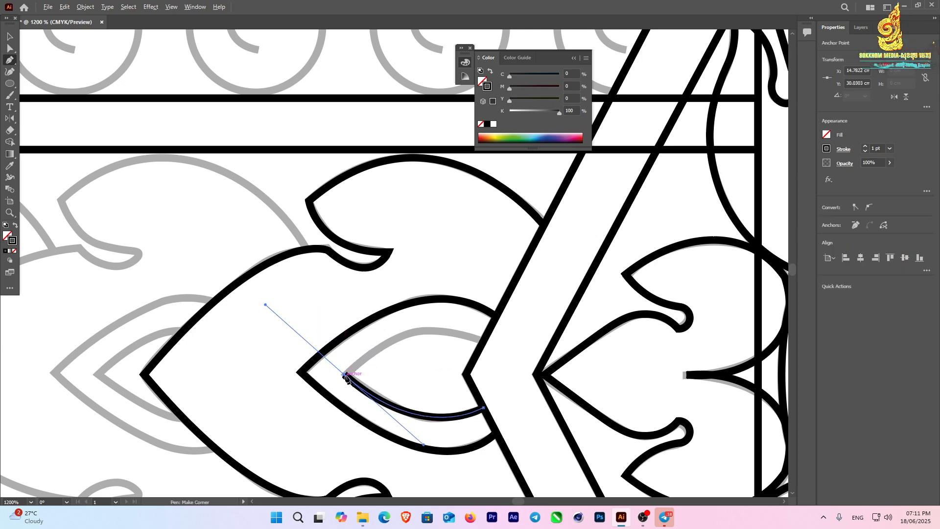
{"action": "key", "text": "ctrl+z"}
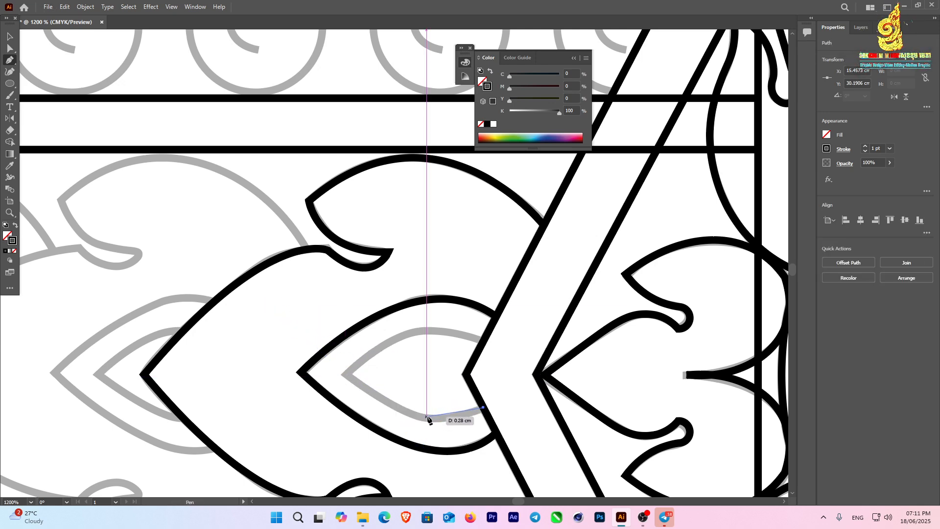
{"action": "left_click_drag", "start_coordinate": [427, 417], "coordinate": [404, 414]}
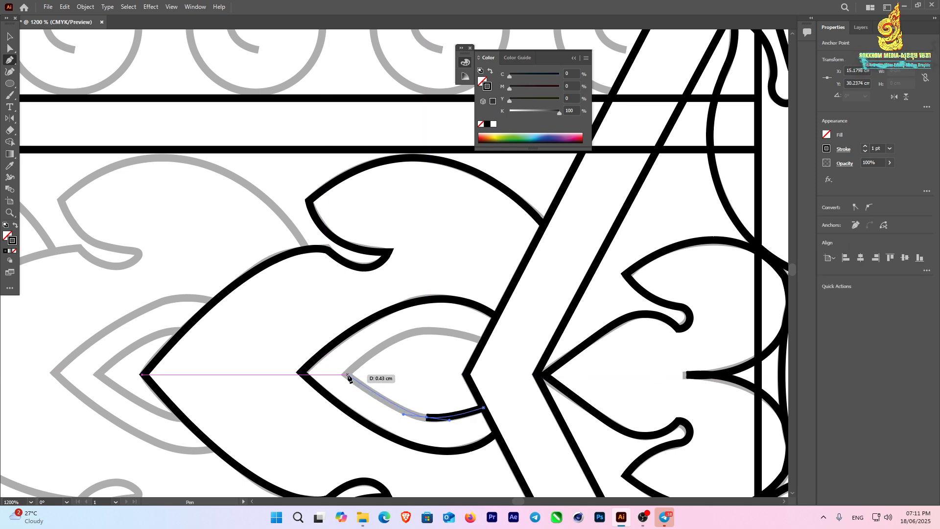
{"action": "left_click_drag", "start_coordinate": [348, 373], "coordinate": [360, 371]}
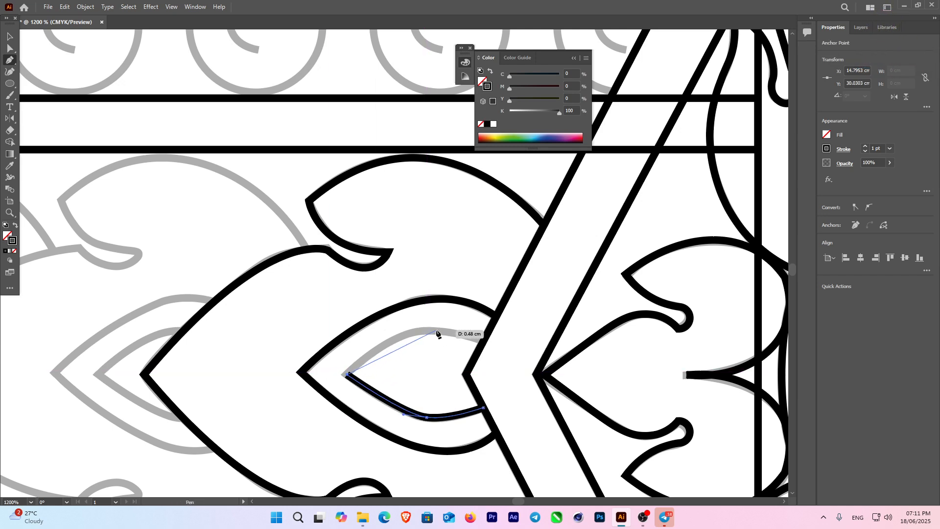
{"action": "left_click_drag", "start_coordinate": [437, 331], "coordinate": [476, 335]}
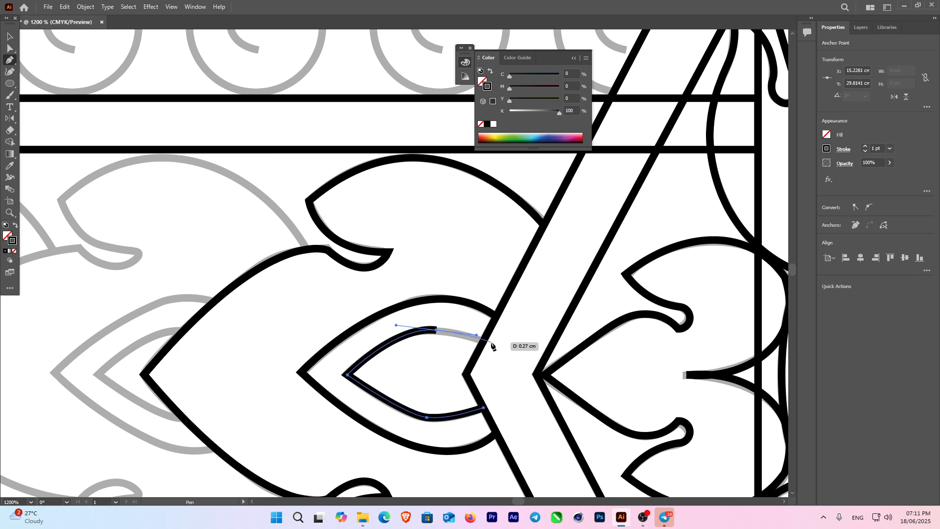
{"action": "left_click", "coordinate": [486, 343]}
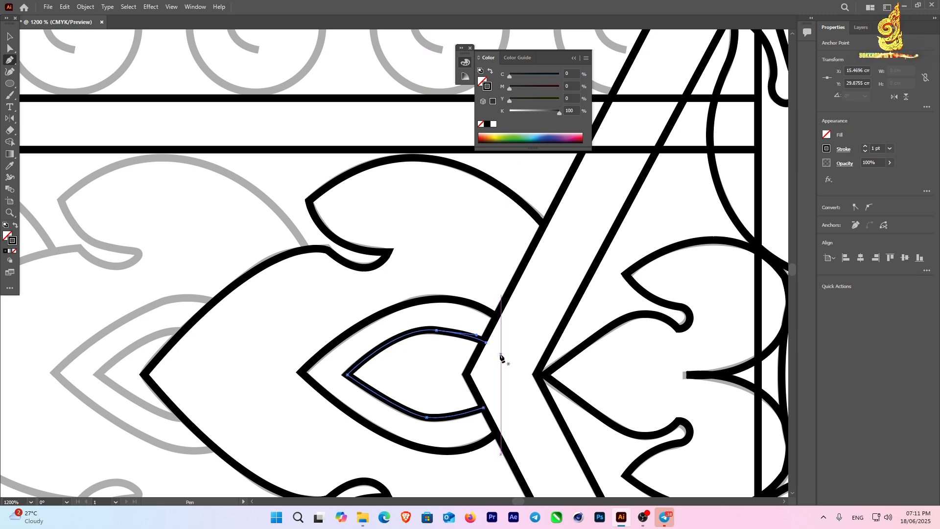
- Select the leaf together with its outer and inner petal outlines and group them
{"action": "left_click", "coordinate": [10, 37]}
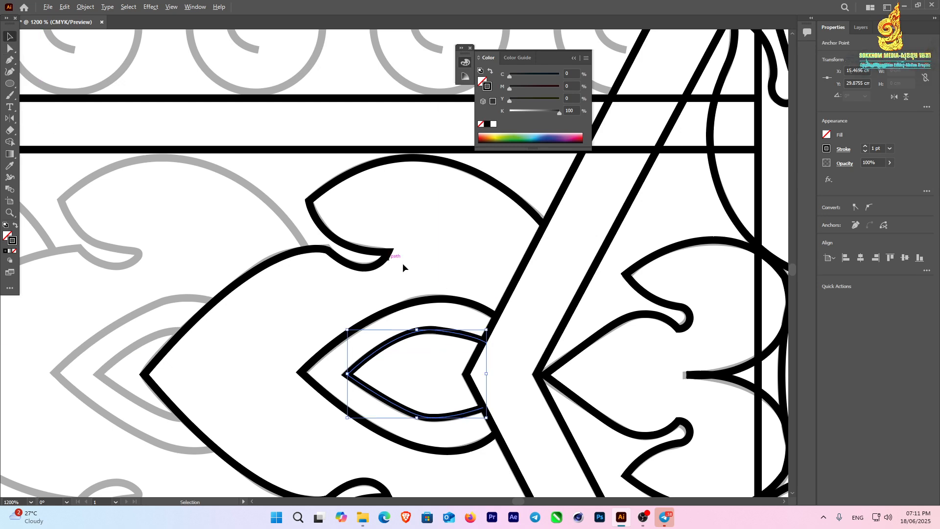
{"action": "scroll", "coordinate": [403, 260], "scroll_direction": "down", "scroll_amount": 2}
{"action": "left_click", "coordinate": [327, 244]}
{"action": "left_click_drag", "start_coordinate": [395, 348], "coordinate": [400, 364]}
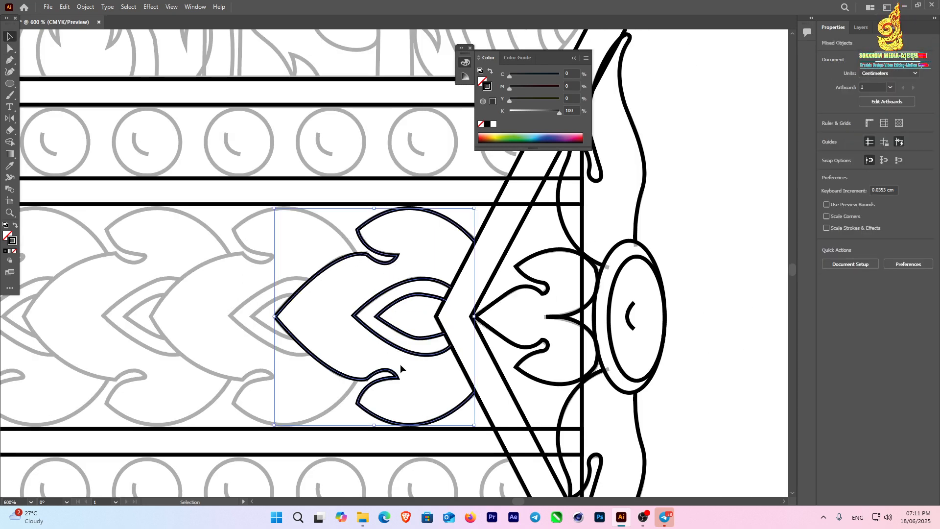
{"action": "left_click_drag", "start_coordinate": [343, 384], "coordinate": [467, 388]}
{"action": "key", "text": "ctrl+g"}
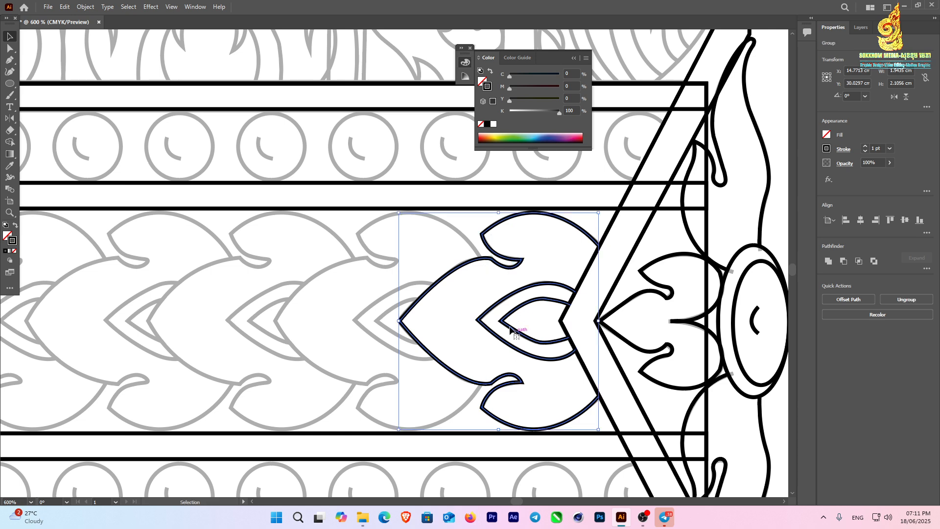
- Duplicate the grouped leaf leftward along the band onto the neighbouring faded leaf
{"action": "scroll", "coordinate": [510, 330], "scroll_direction": "down", "scroll_amount": 2}
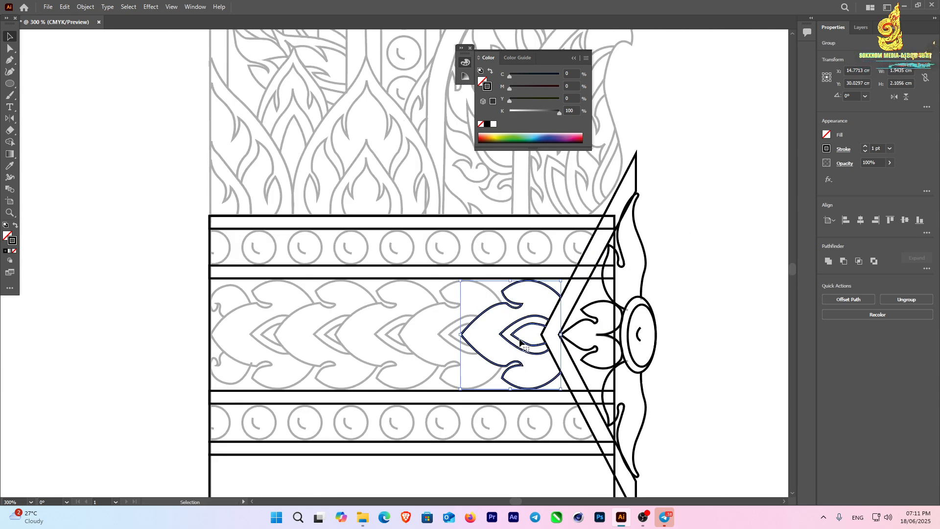
{"action": "left_click_drag", "start_coordinate": [518, 342], "coordinate": [456, 341]}
{"action": "scroll", "coordinate": [516, 356], "scroll_direction": "up", "scroll_amount": 2}
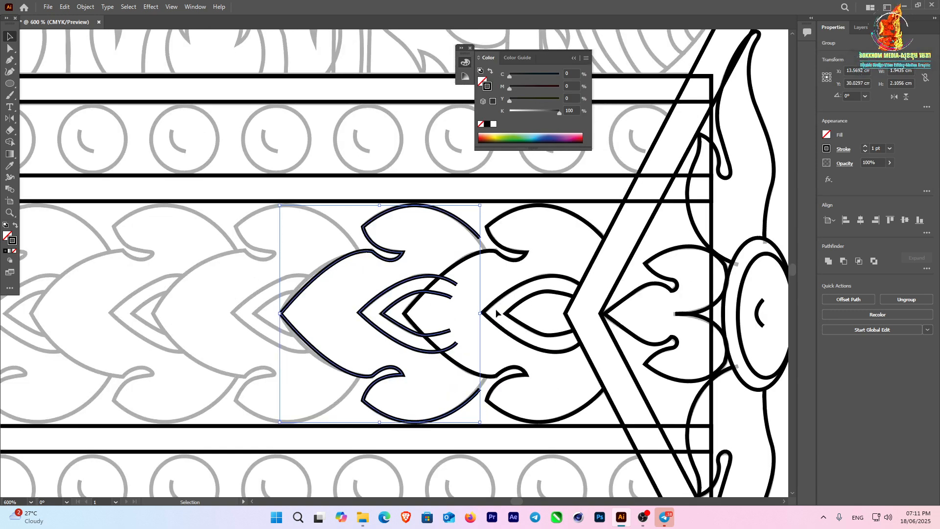
{"action": "left_click", "coordinate": [484, 262]}
{"action": "left_click", "coordinate": [484, 259]}
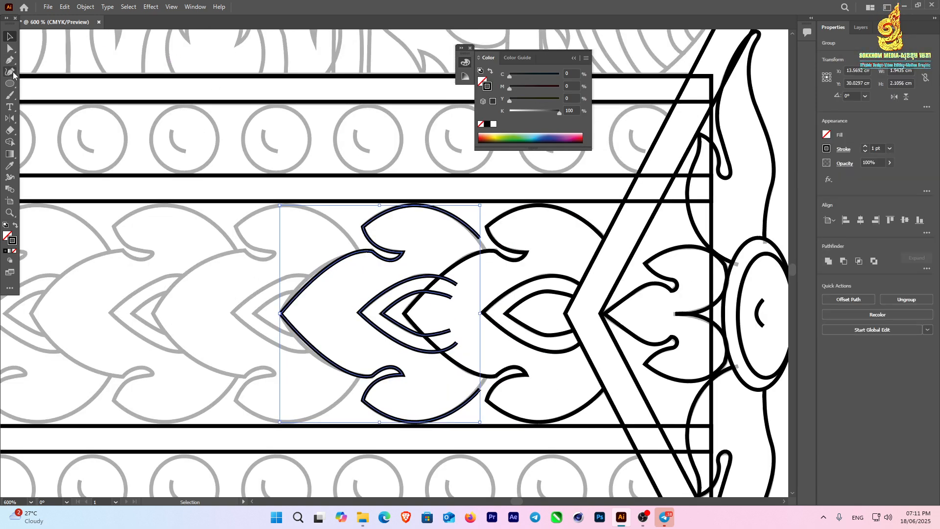
- Extend the open end of the copy's upper lobe to the neighbouring leaf with Direct Selection and refit its curve handle
{"action": "left_click", "coordinate": [10, 50]}
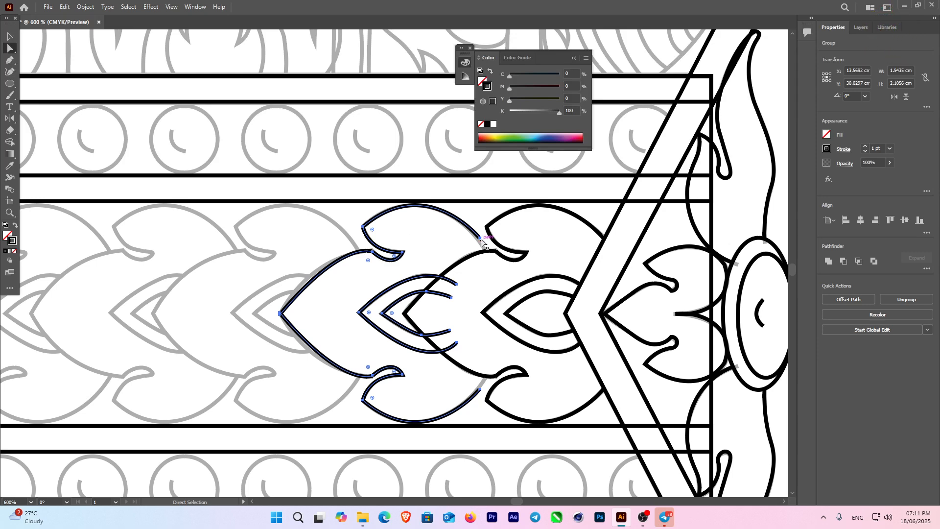
{"action": "mouse_move", "coordinate": [481, 240]}
{"action": "left_mouse_down"}
{"action": "mouse_move", "coordinate": [487, 254]}
{"action": "mouse_move", "coordinate": [479, 254]}
{"action": "left_mouse_up"}
{"action": "scroll", "coordinate": [490, 249], "scroll_direction": "up", "scroll_amount": 2}
{"action": "left_click_drag", "start_coordinate": [360, 101], "coordinate": [373, 87]}
{"action": "scroll", "coordinate": [417, 98], "scroll_direction": "down", "scroll_amount": 2}
{"action": "scroll", "coordinate": [424, 246], "scroll_direction": "down", "scroll_amount": 2}
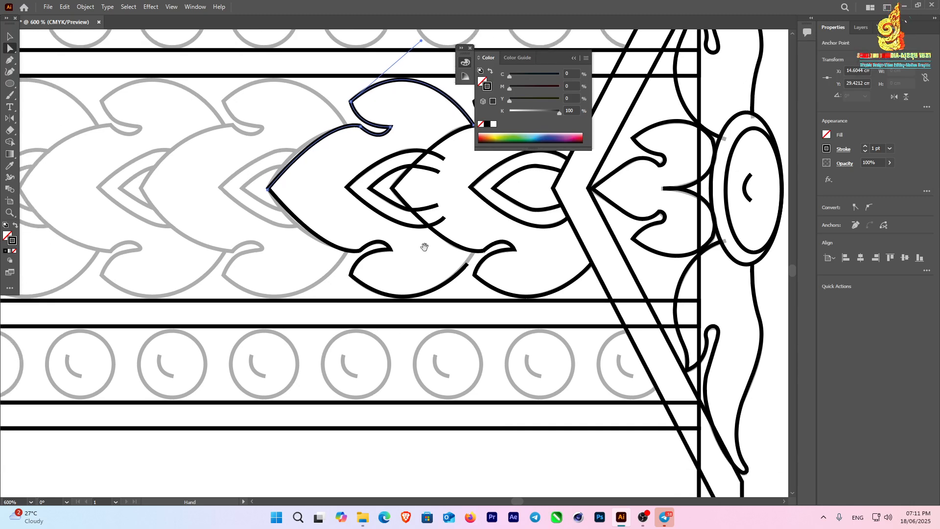
- Move the open end anchor of the copy's lower lobe onto the neighbouring leaf's outline
{"action": "scroll", "coordinate": [470, 275], "scroll_direction": "up", "scroll_amount": 2}
{"action": "left_click", "coordinate": [465, 257]}
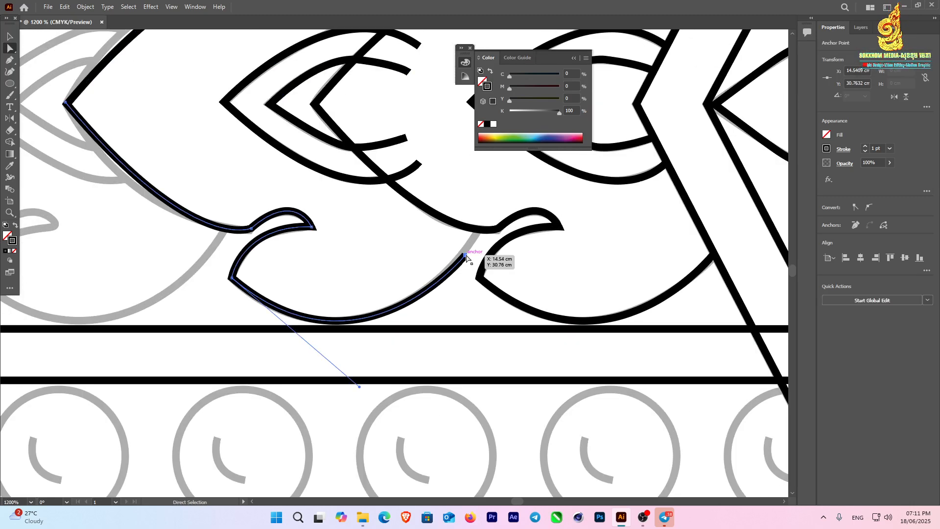
{"action": "left_click_drag", "start_coordinate": [467, 258], "coordinate": [480, 229]}
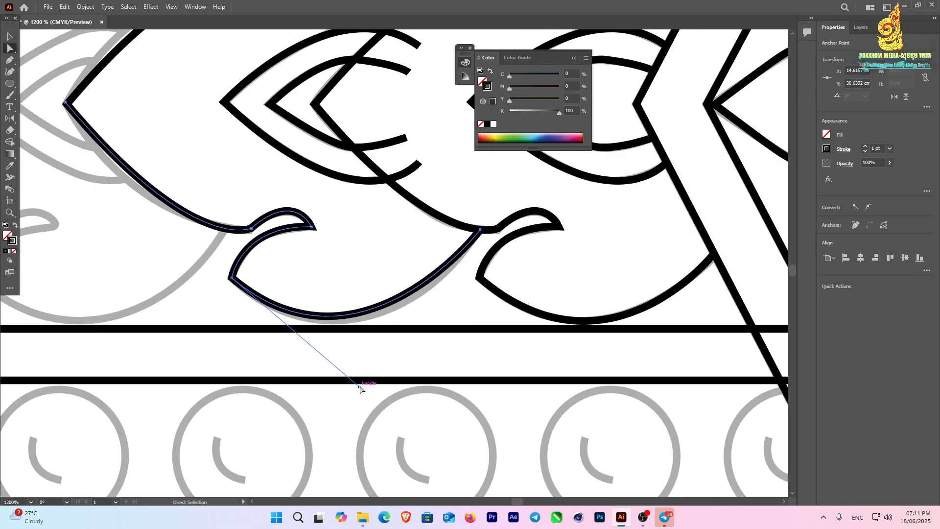
{"action": "scroll", "coordinate": [468, 347], "scroll_direction": "down", "scroll_amount": 2}
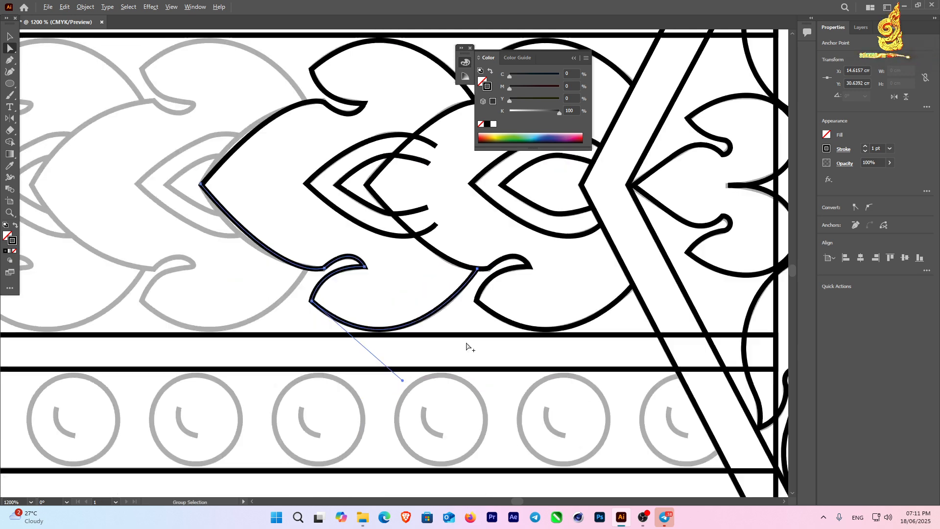
{"action": "scroll", "coordinate": [468, 346], "scroll_direction": "down", "scroll_amount": 3}
- Duplicate the adjusted leaf group over the remaining faded leaves up to the band's left end
{"action": "left_click", "coordinate": [9, 37]}
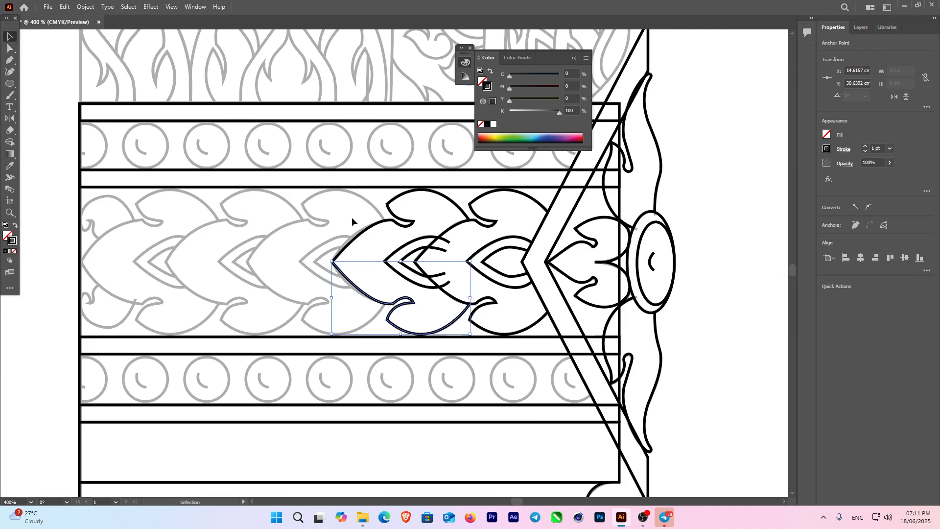
{"action": "left_click", "coordinate": [411, 283]}
{"action": "left_click", "coordinate": [355, 230]}
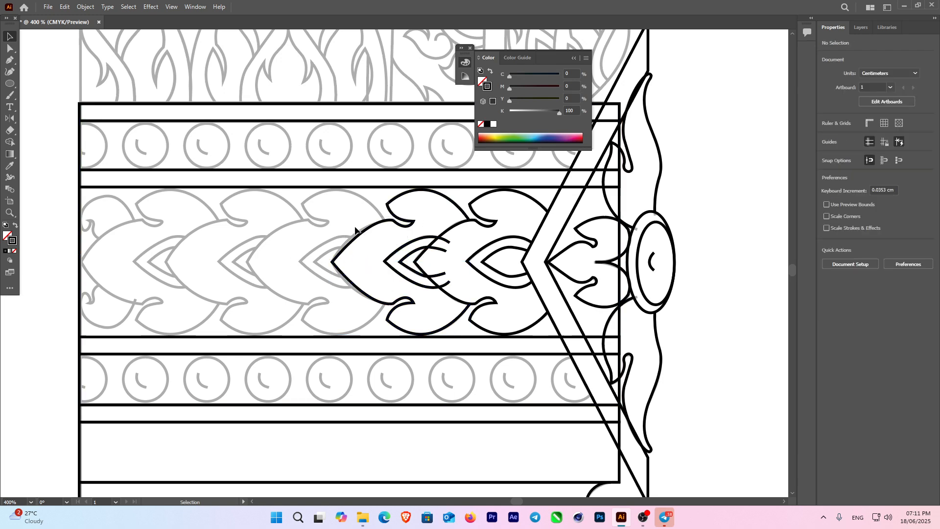
{"action": "left_click_drag", "start_coordinate": [406, 274], "coordinate": [168, 288]}
{"action": "left_click", "coordinate": [218, 287]}
{"action": "left_click_drag", "start_coordinate": [168, 288], "coordinate": [192, 285]}
{"action": "scroll", "coordinate": [163, 294], "scroll_direction": "up", "scroll_amount": 2}
{"action": "scroll", "coordinate": [478, 340], "scroll_direction": "down", "scroll_amount": 3}
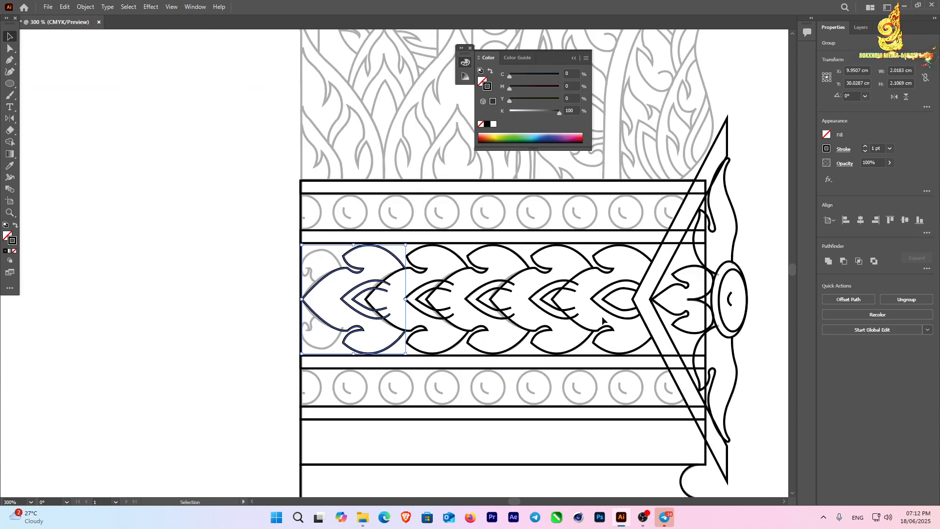
- Trace the rounded outer edge of the lower faded lobe at the band's left end with the Pen tool
{"action": "scroll", "coordinate": [401, 328], "scroll_direction": "up", "scroll_amount": 4}
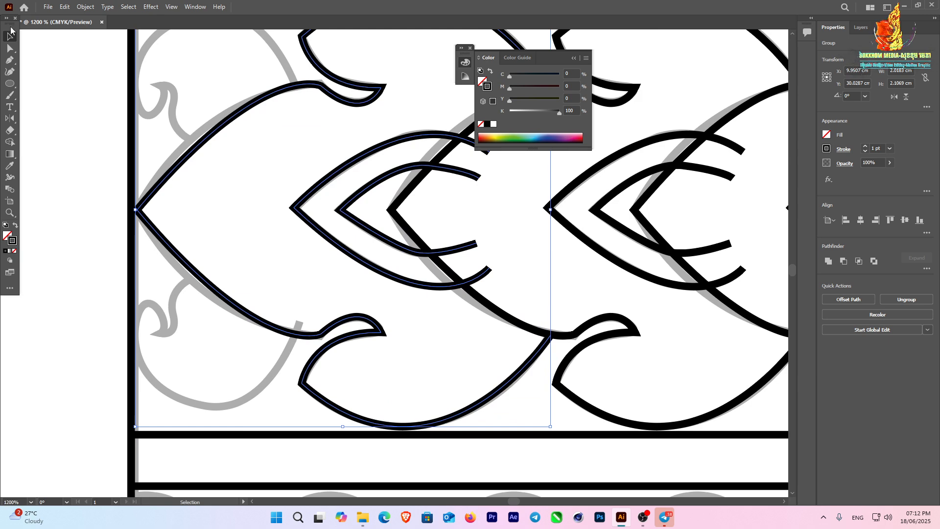
{"action": "left_click", "coordinate": [10, 61]}
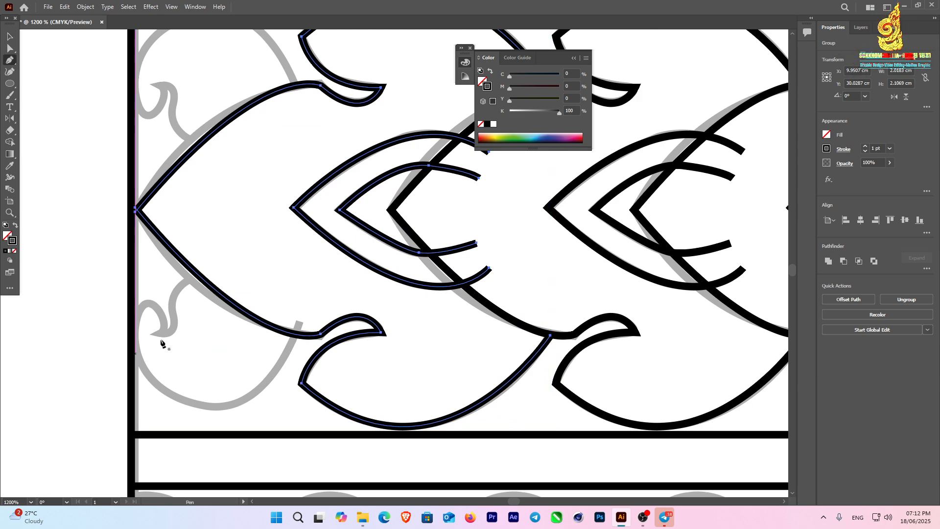
{"action": "left_click", "coordinate": [297, 330]}
{"action": "left_click_drag", "start_coordinate": [218, 406], "coordinate": [172, 399]}
{"action": "mouse_move", "coordinate": [135, 342]}
{"action": "left_mouse_down"}
{"action": "mouse_move", "coordinate": [140, 332]}
{"action": "mouse_move", "coordinate": [125, 299]}
{"action": "left_mouse_up"}
- Continue the lobe's path around the small hook and up its stem to the leaf edge, about 0.80 by 0.62 cm overall
{"action": "scroll", "coordinate": [142, 300], "scroll_direction": "up", "scroll_amount": 2}
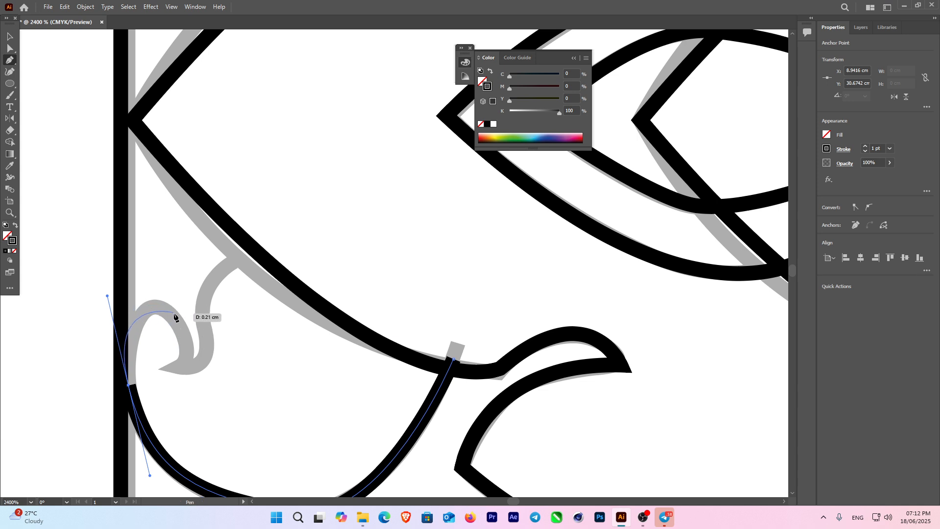
{"action": "left_click_drag", "start_coordinate": [177, 316], "coordinate": [191, 333]}
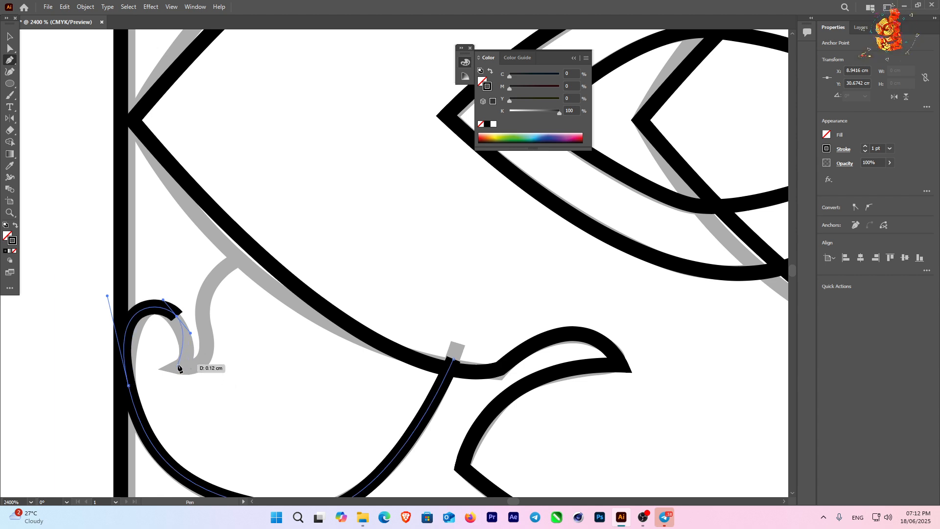
{"action": "left_click", "coordinate": [180, 365]}
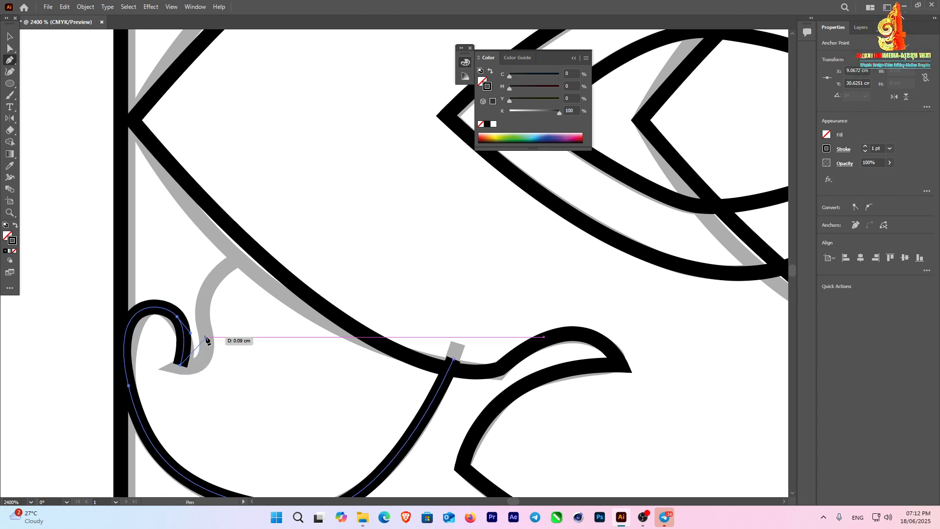
{"action": "left_click_drag", "start_coordinate": [206, 334], "coordinate": [204, 300]}
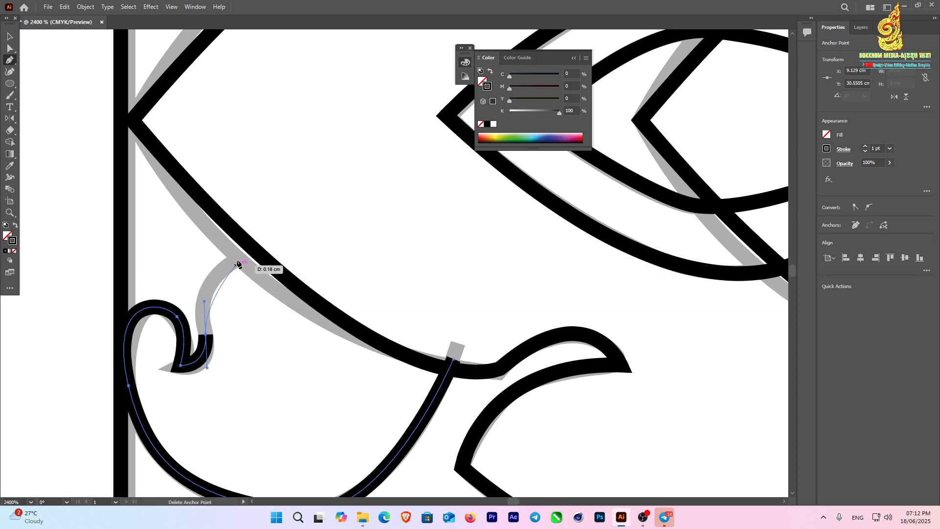
{"action": "left_click_drag", "start_coordinate": [238, 258], "coordinate": [270, 251]}
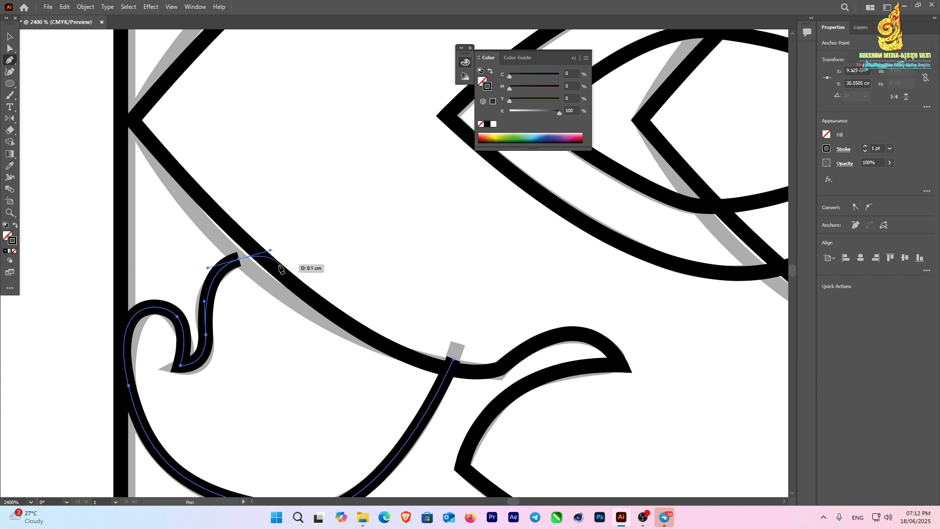
{"action": "left_click", "coordinate": [9, 37]}
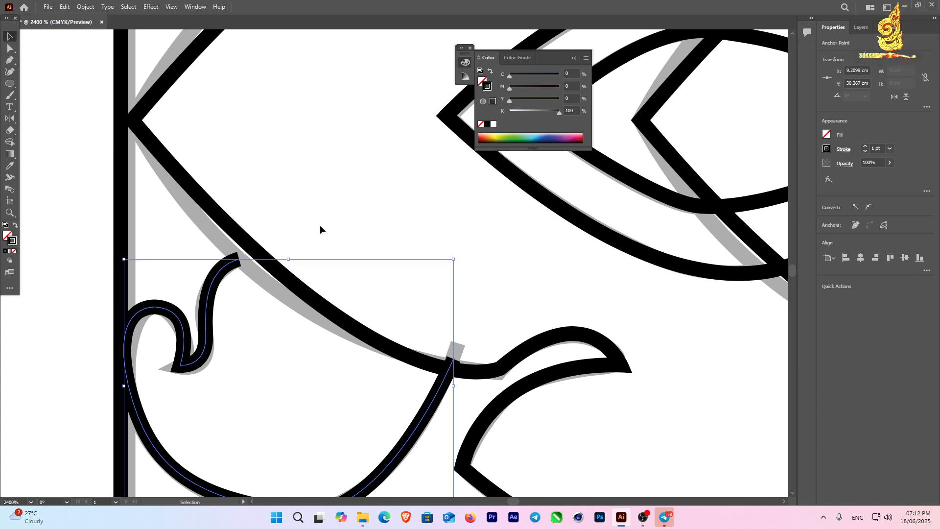
{"action": "scroll", "coordinate": [320, 225], "scroll_direction": "down", "scroll_amount": 2}
{"action": "left_click", "coordinate": [275, 281]}
{"action": "left_click", "coordinate": [263, 277]}
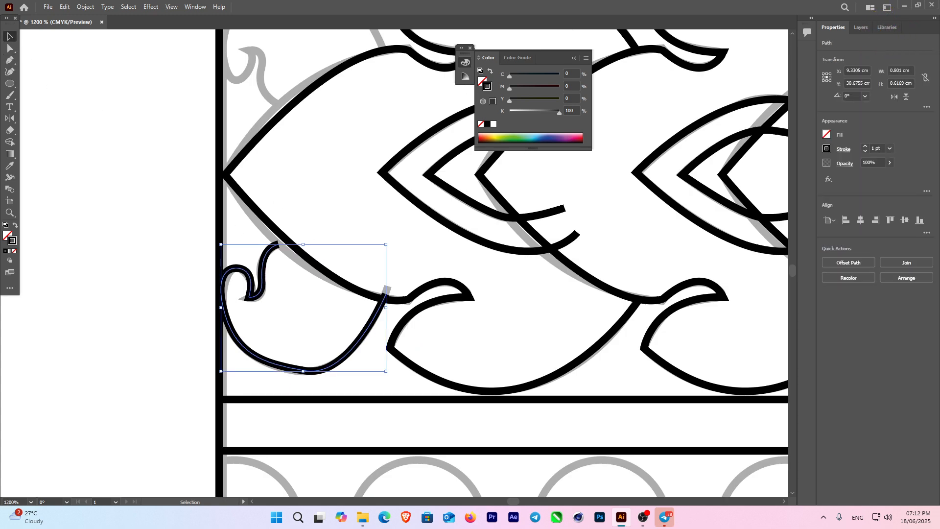
{"action": "left_click", "coordinate": [14, 117]}
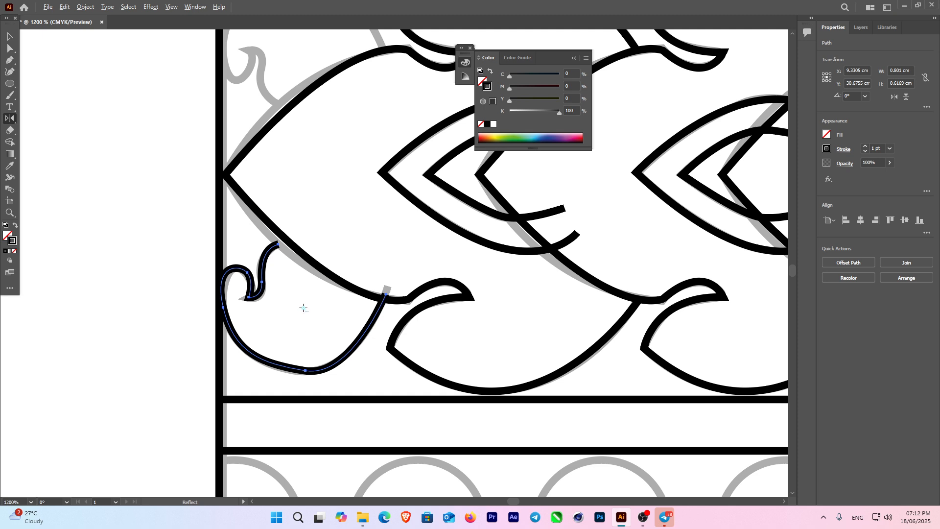
{"action": "left_click", "coordinate": [303, 308], "text": "alt"}
{"action": "left_click", "coordinate": [519, 320]}
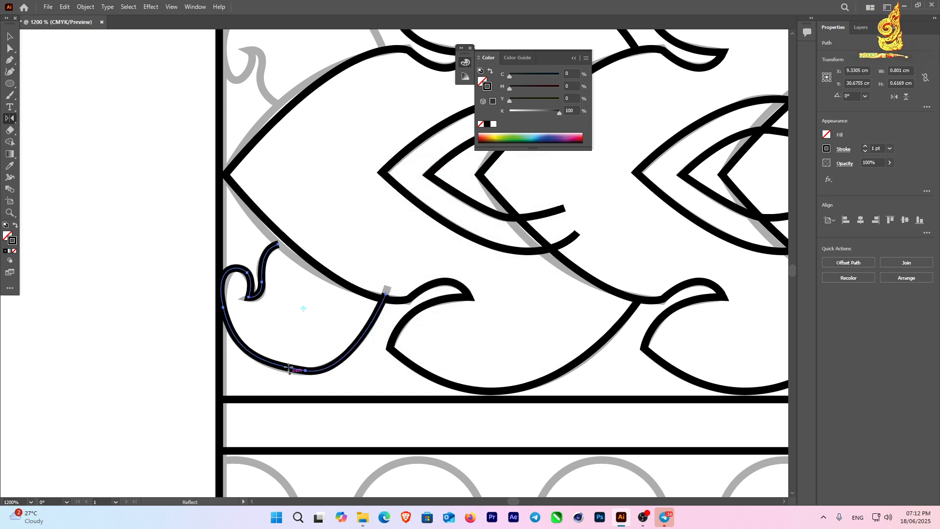
- Round out the traced lobe's bottom edge and bend its upper stem onto the faded outline with the Curvature tool
{"action": "left_click", "coordinate": [10, 72]}
{"action": "scroll", "coordinate": [236, 371], "scroll_direction": "up", "scroll_amount": 2}
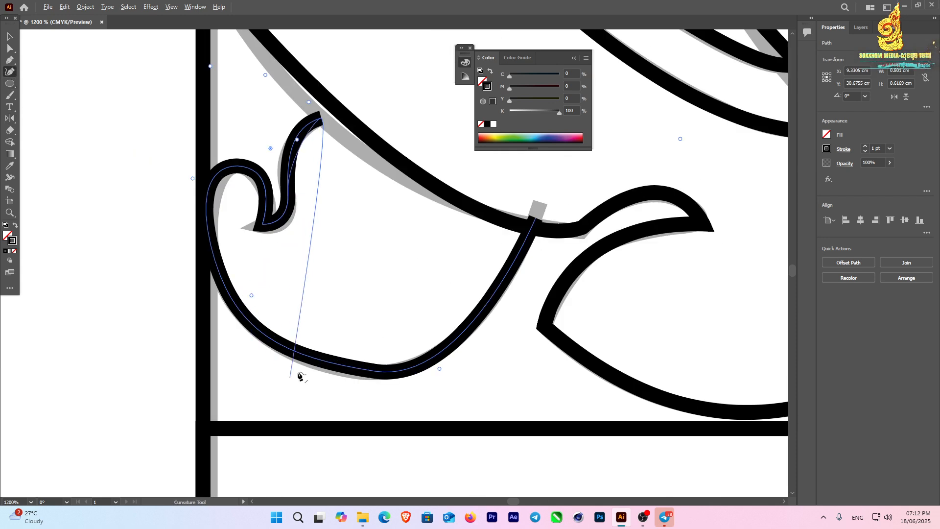
{"action": "left_click", "coordinate": [322, 363]}
{"action": "left_click_drag", "start_coordinate": [323, 363], "coordinate": [386, 372]}
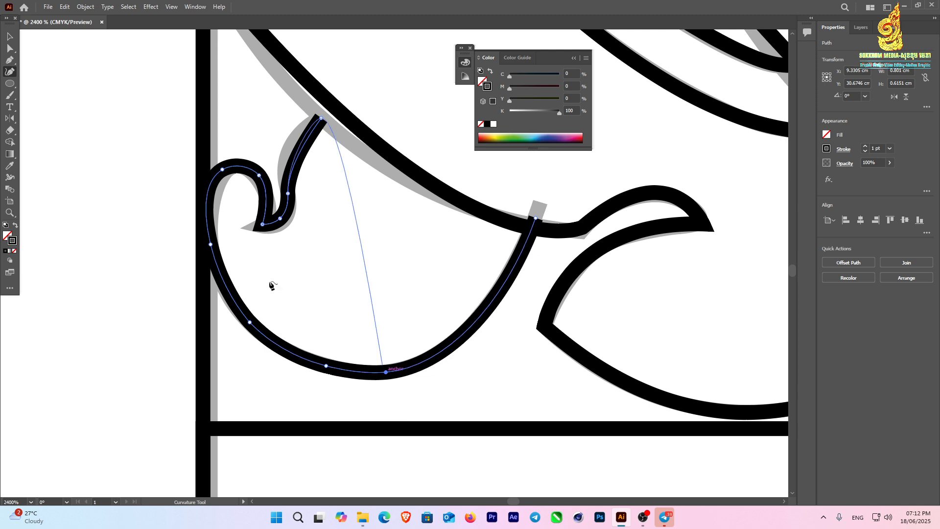
{"action": "scroll", "coordinate": [271, 284], "scroll_direction": "down", "scroll_amount": 1}
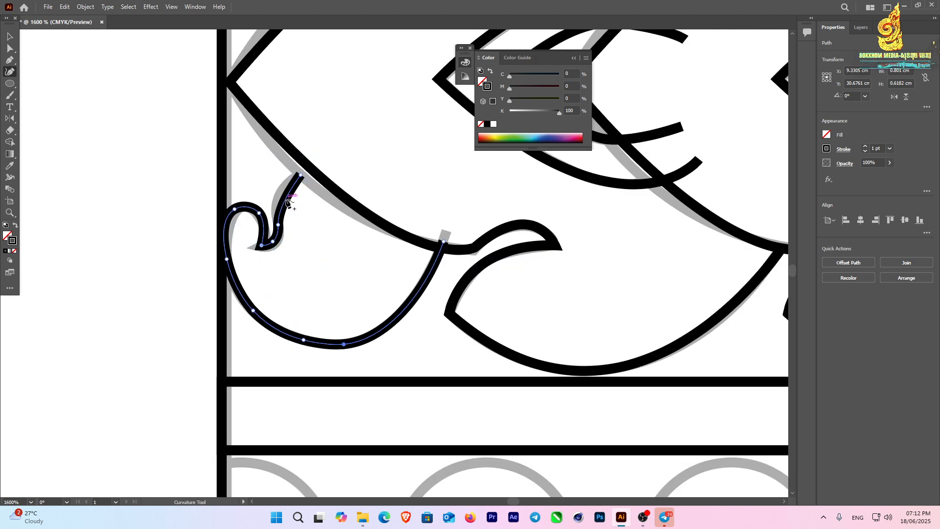
{"action": "left_click_drag", "start_coordinate": [288, 201], "coordinate": [275, 206]}
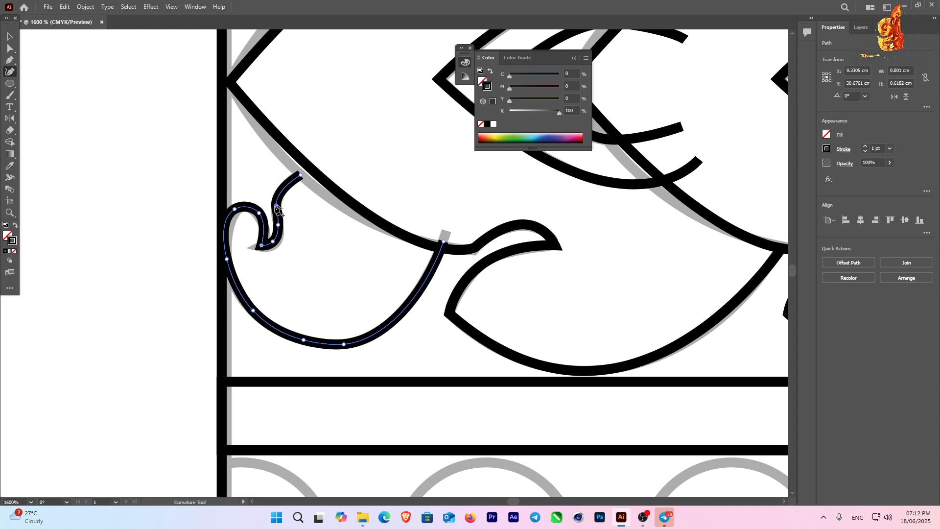
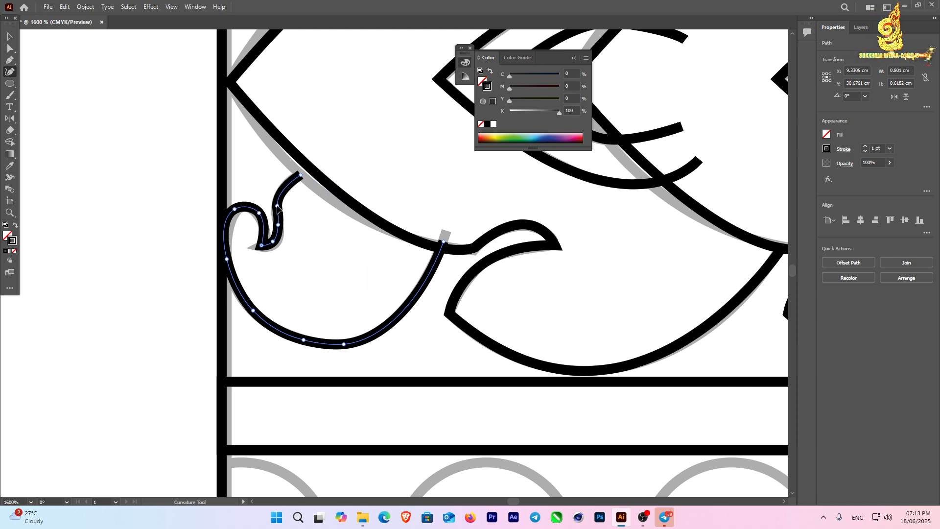
- Add an anchor at the hook's end and shape it into a sharp tip over the faded point
{"action": "scroll", "coordinate": [277, 250], "scroll_direction": "up", "scroll_amount": 2}
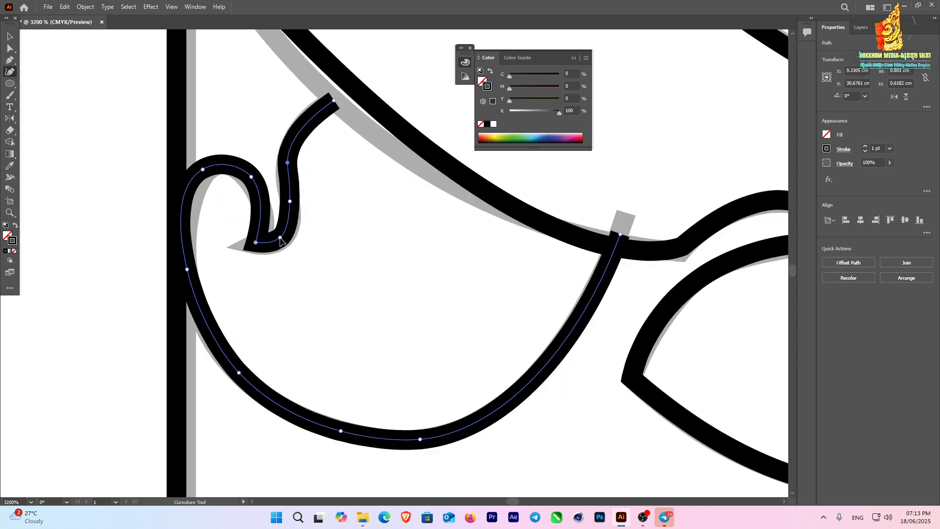
{"action": "left_click", "coordinate": [244, 242]}
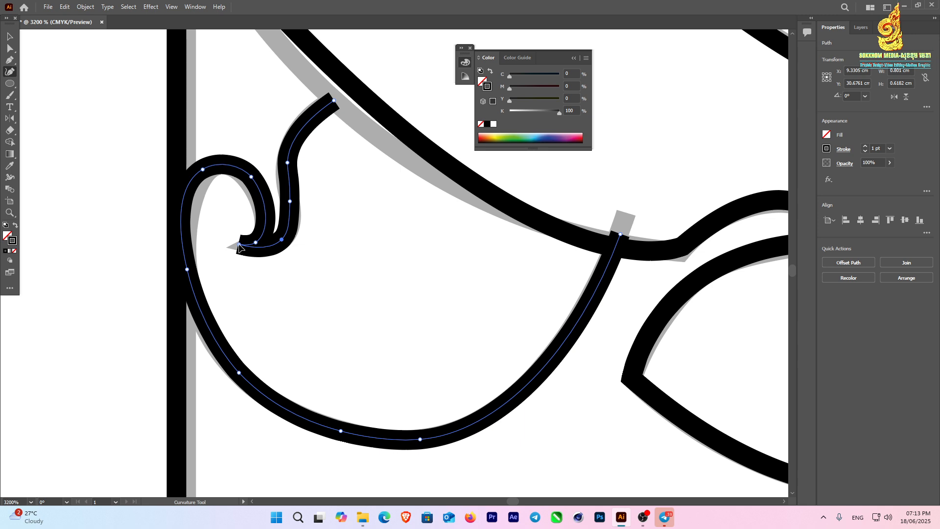
{"action": "left_click_drag", "start_coordinate": [252, 244], "coordinate": [252, 244]}
{"action": "key", "text": "Delete"}
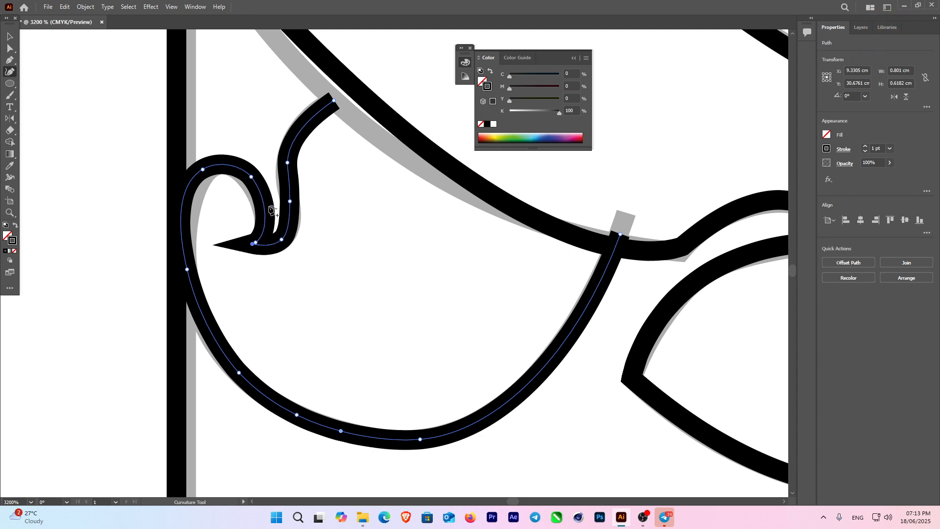
- Smooth the hook's inner curve by repositioning its anchors and fine-tune the angle of the pointed tip
{"action": "left_click", "coordinate": [265, 216]}
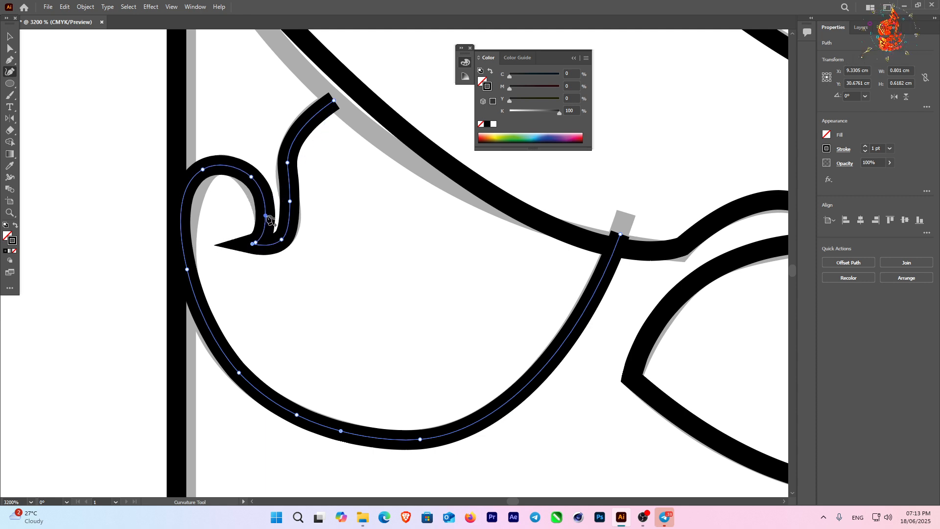
{"action": "left_click_drag", "start_coordinate": [252, 178], "coordinate": [230, 168]}
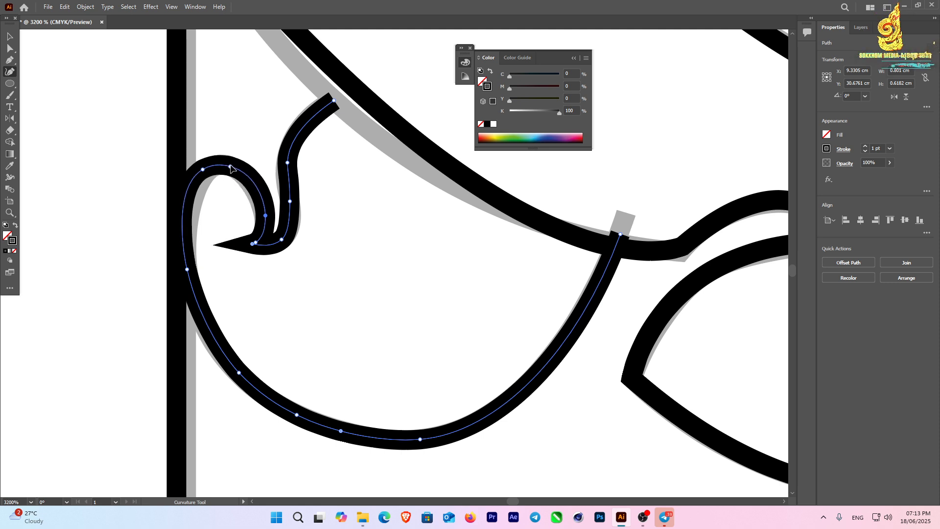
{"action": "left_click_drag", "start_coordinate": [266, 215], "coordinate": [259, 197]}
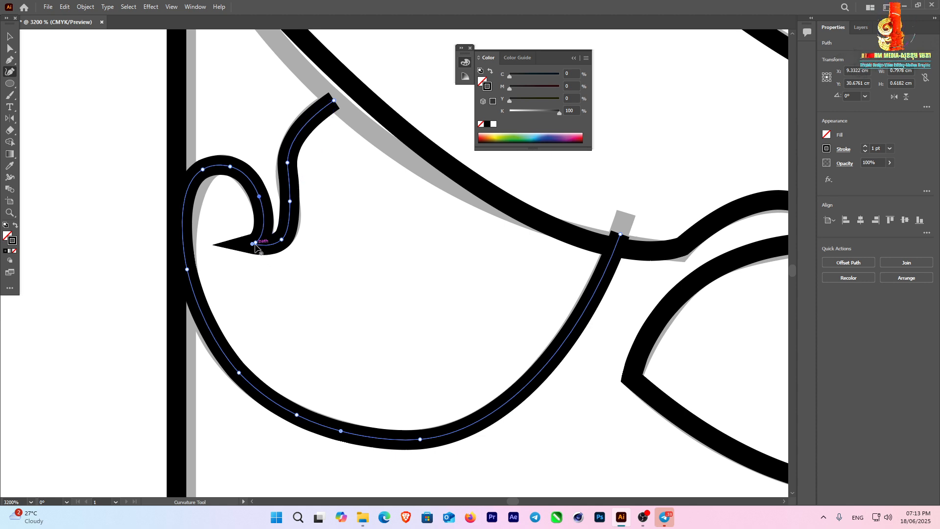
{"action": "left_click_drag", "start_coordinate": [251, 247], "coordinate": [254, 250]}
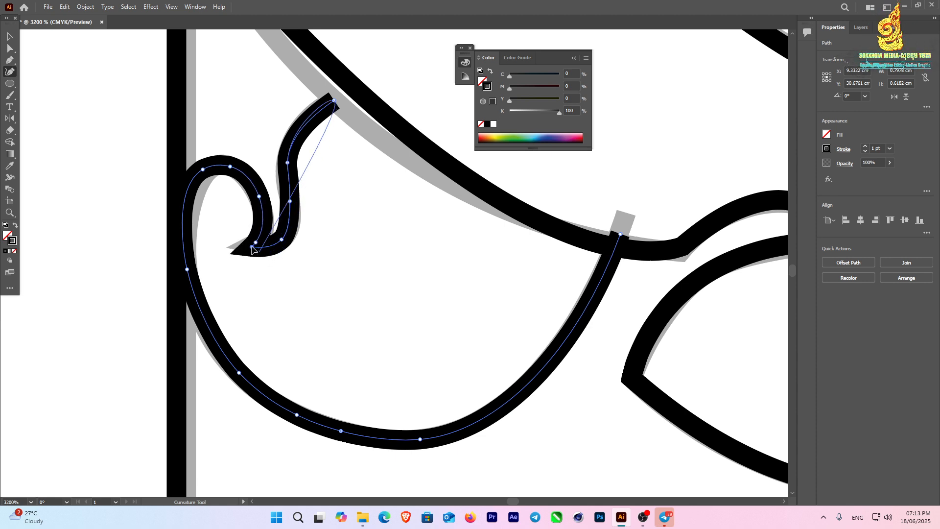
{"action": "left_click", "coordinate": [253, 247]}
{"action": "scroll", "coordinate": [251, 247], "scroll_direction": "up", "scroll_amount": 5}
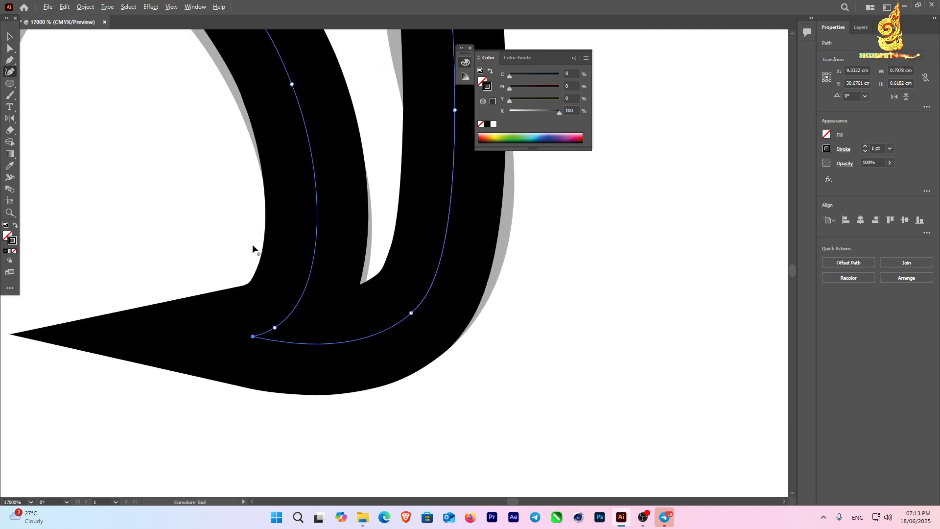
{"action": "left_click_drag", "start_coordinate": [252, 309], "coordinate": [255, 310]}
{"action": "scroll", "coordinate": [278, 308], "scroll_direction": "down", "scroll_amount": 5}
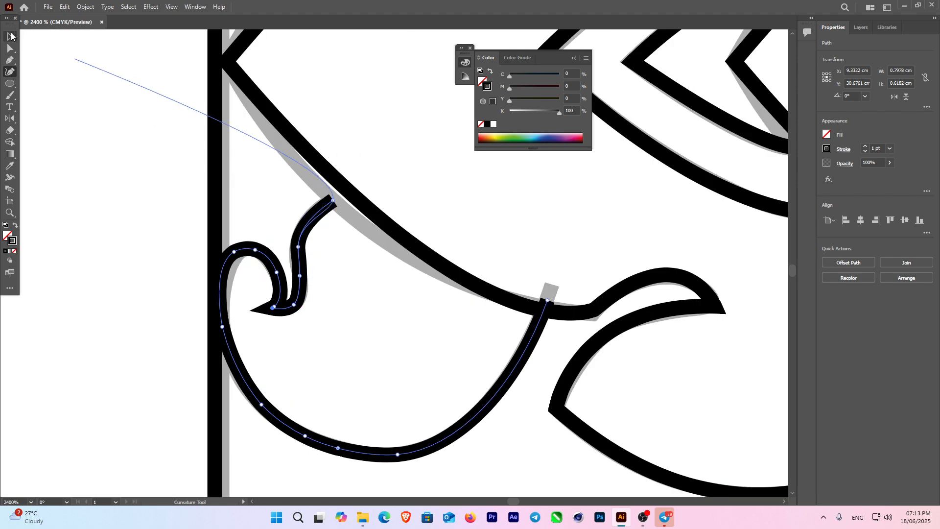
- Create a mirrored copy of the curled lobe across the horizontal axis with Reflect
{"action": "left_click", "coordinate": [10, 37]}
{"action": "scroll", "coordinate": [315, 295], "scroll_direction": "down", "scroll_amount": 2}
{"action": "left_click", "coordinate": [157, 247]}
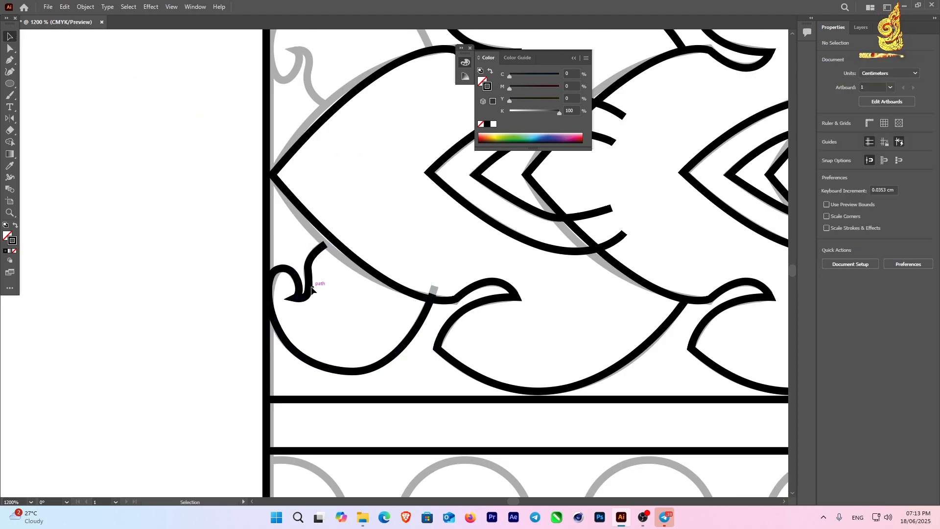
{"action": "left_click", "coordinate": [312, 290]}
{"action": "left_click", "coordinate": [10, 120]}
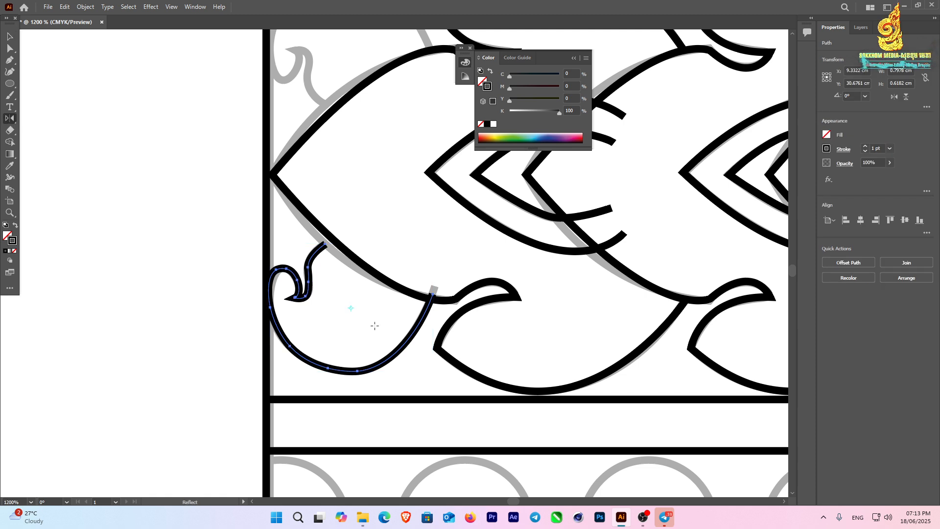
{"action": "left_click", "coordinate": [354, 307], "text": "alt"}
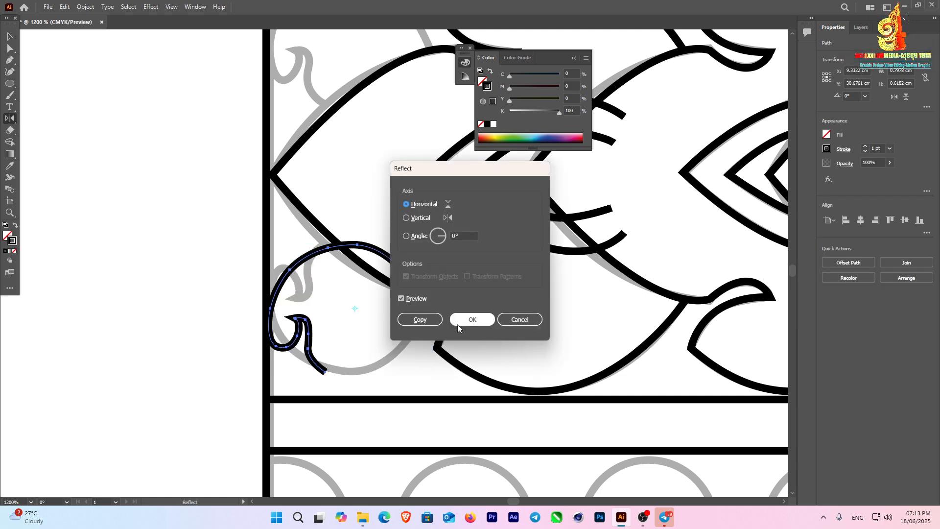
{"action": "left_click", "coordinate": [413, 319]}
- Move the mirrored lobe up onto the upper faded lobe at the band's left end and align it with the outline
{"action": "left_click", "coordinate": [14, 38]}
{"action": "key", "text": "space"}
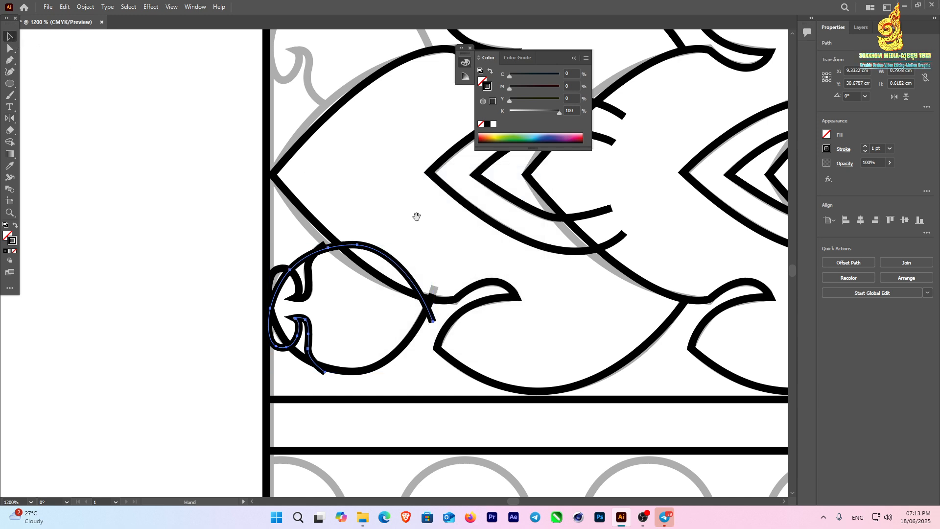
{"action": "left_click_drag", "start_coordinate": [416, 216], "coordinate": [395, 279]}
{"action": "left_click", "coordinate": [369, 342]}
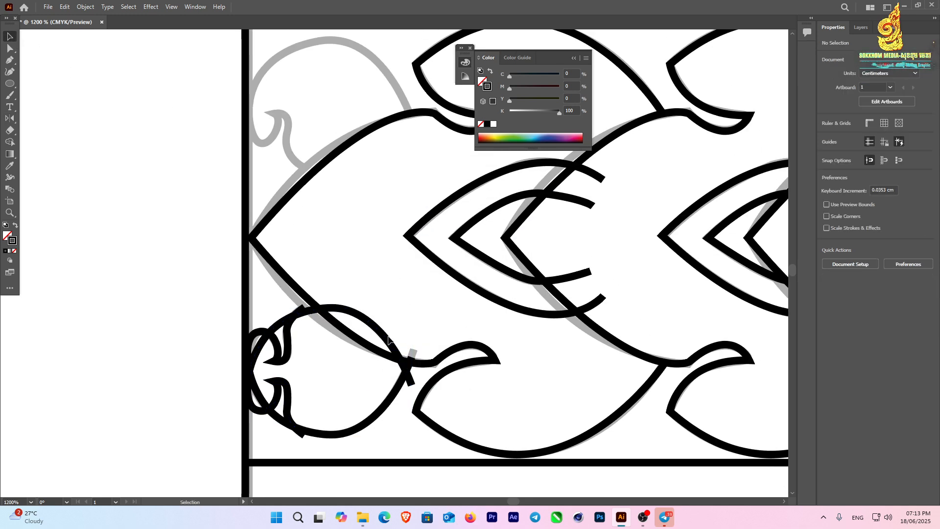
{"action": "left_click_drag", "start_coordinate": [388, 340], "coordinate": [385, 84]}
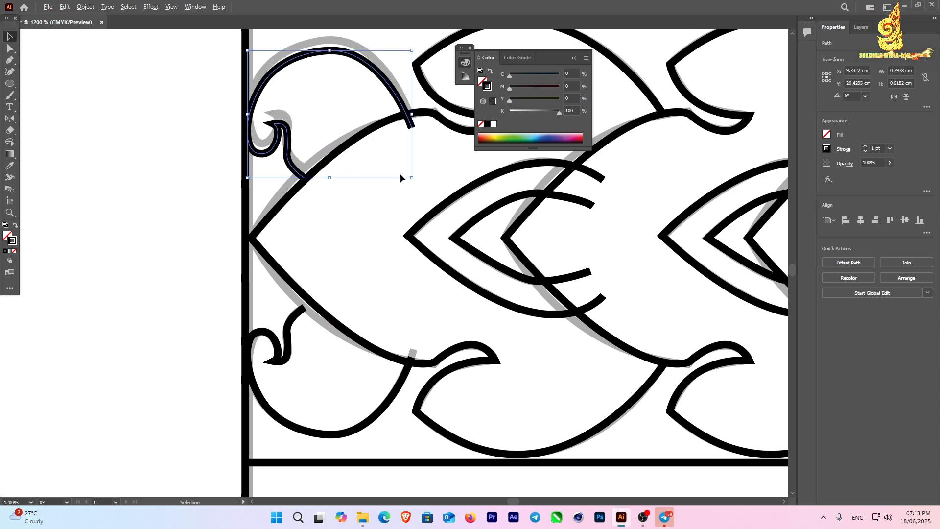
{"action": "scroll", "coordinate": [400, 173], "scroll_direction": "down", "scroll_amount": 2}
{"action": "scroll", "coordinate": [386, 172], "scroll_direction": "up", "scroll_amount": 2}
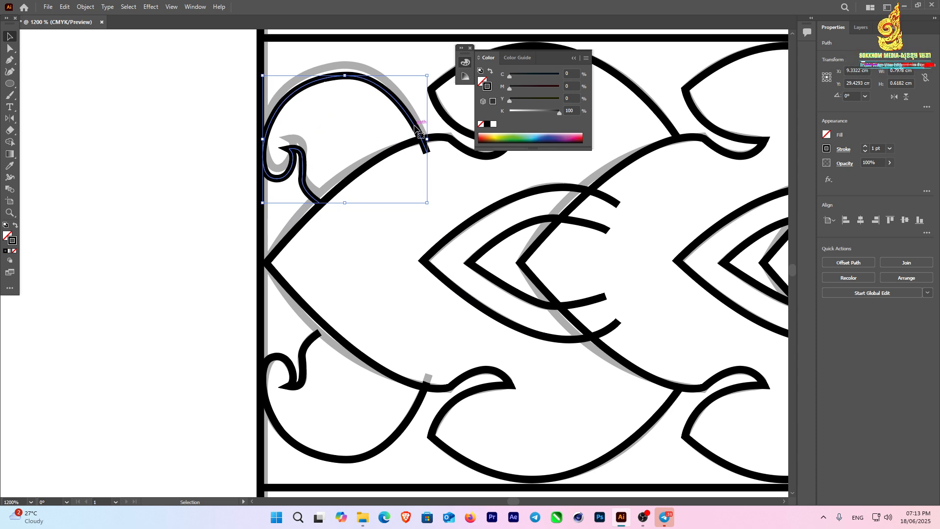
{"action": "left_click_drag", "start_coordinate": [413, 128], "coordinate": [415, 118]}
- Bow the upper edge of the leftmost leaf outward onto the faded outline with the Curvature tool
{"action": "left_click", "coordinate": [365, 183]}
{"action": "left_click", "coordinate": [363, 172]}
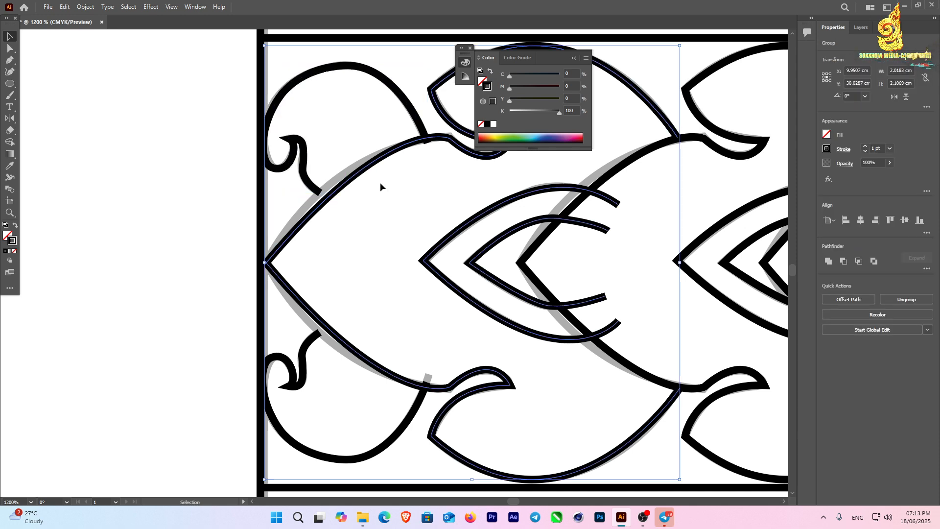
{"action": "left_click", "coordinate": [9, 72]}
{"action": "left_click", "coordinate": [346, 183]}
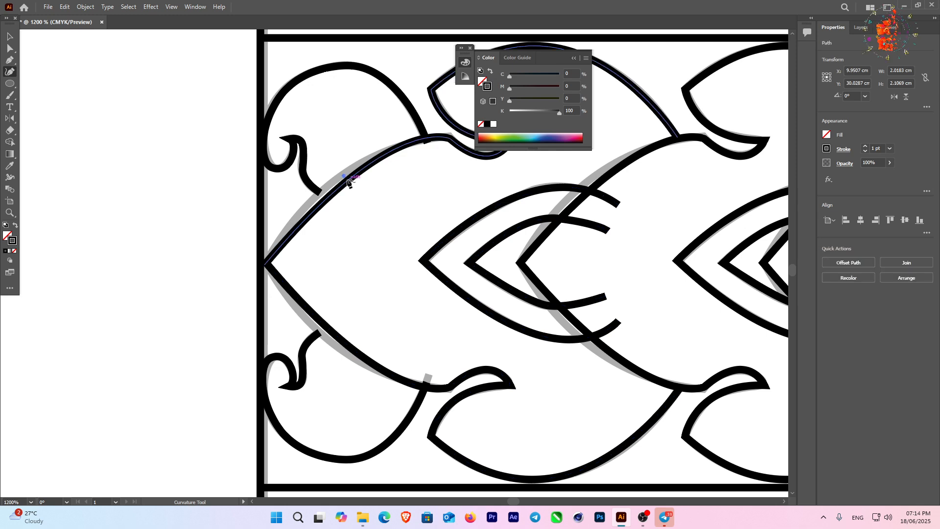
{"action": "left_click_drag", "start_coordinate": [345, 184], "coordinate": [346, 173]}
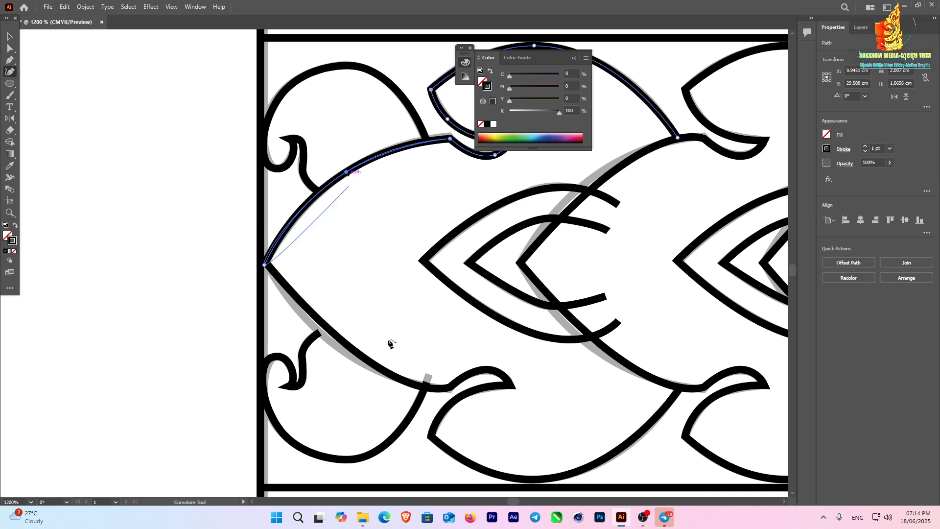
- Bow the leftmost leaf's lower edge and the second leaf's upper edge outward onto the faded outline with the Curvature tool
{"action": "left_click", "coordinate": [345, 349]}
{"action": "left_click_drag", "start_coordinate": [340, 349], "coordinate": [338, 350]}
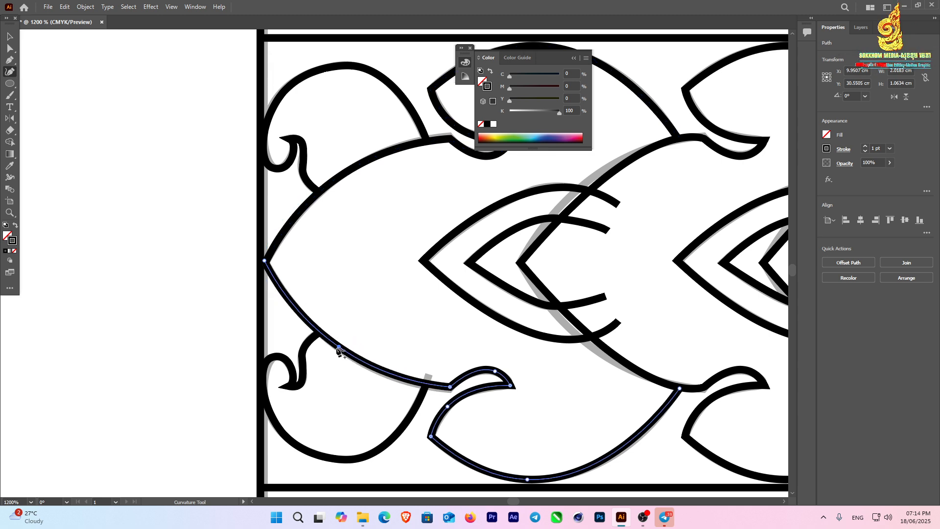
{"action": "scroll", "coordinate": [382, 267], "scroll_direction": "down", "scroll_amount": 1}
{"action": "scroll", "coordinate": [553, 230], "scroll_direction": "up", "scroll_amount": 2}
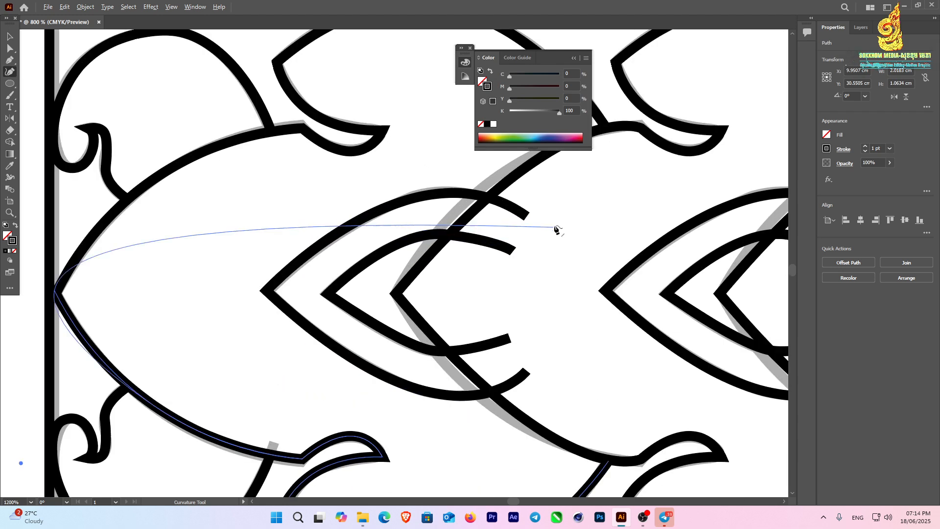
{"action": "key", "text": "space"}
{"action": "left_click_drag", "start_coordinate": [540, 175], "coordinate": [432, 238]}
{"action": "left_click", "coordinate": [433, 247]}
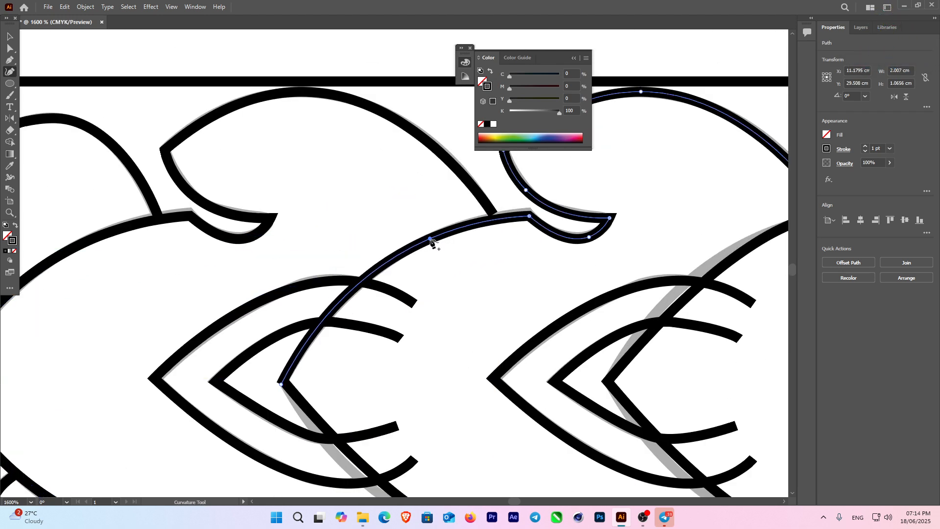
{"action": "left_click_drag", "start_coordinate": [530, 217], "coordinate": [530, 214]}
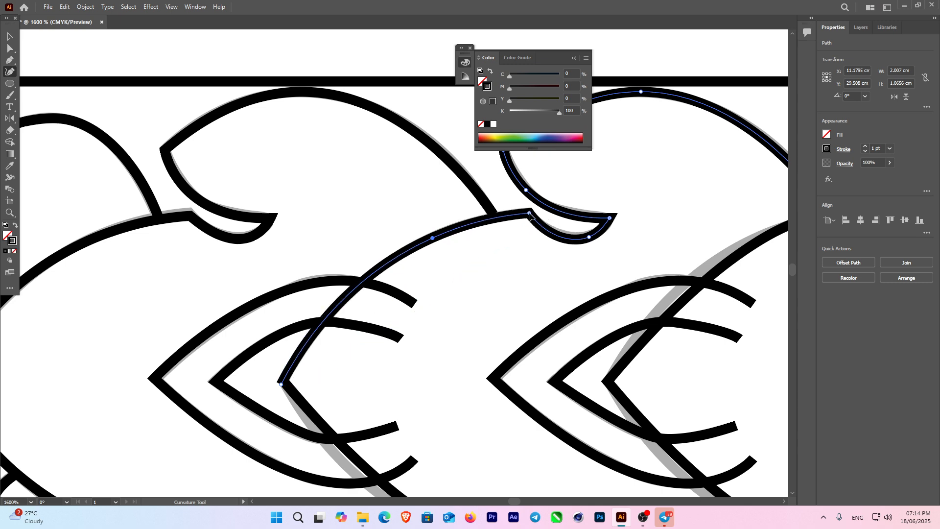
- Curve the lower edge of the second leaf outward to match the faded outline
{"action": "left_click_drag", "start_coordinate": [434, 321], "coordinate": [410, 189]}
{"action": "left_click", "coordinate": [382, 368], "text": "ctrl"}
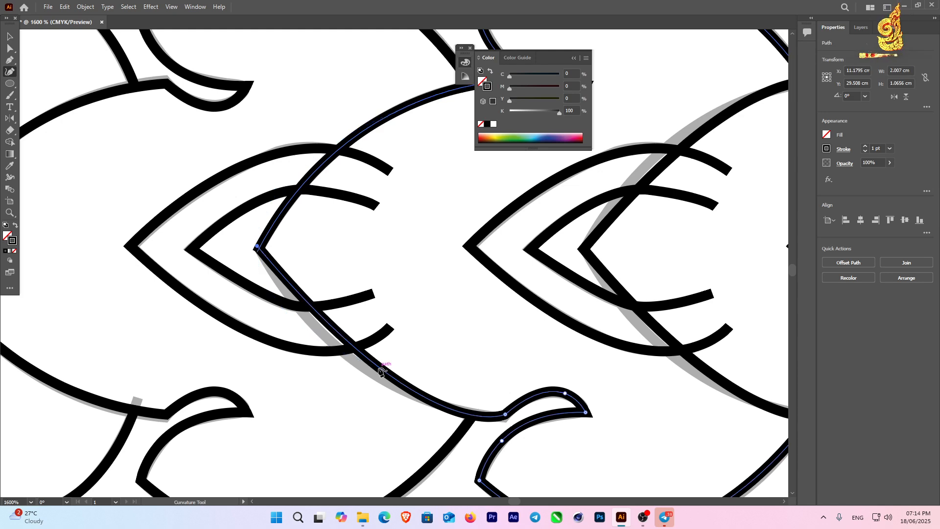
{"action": "left_click_drag", "start_coordinate": [382, 369], "coordinate": [384, 380]}
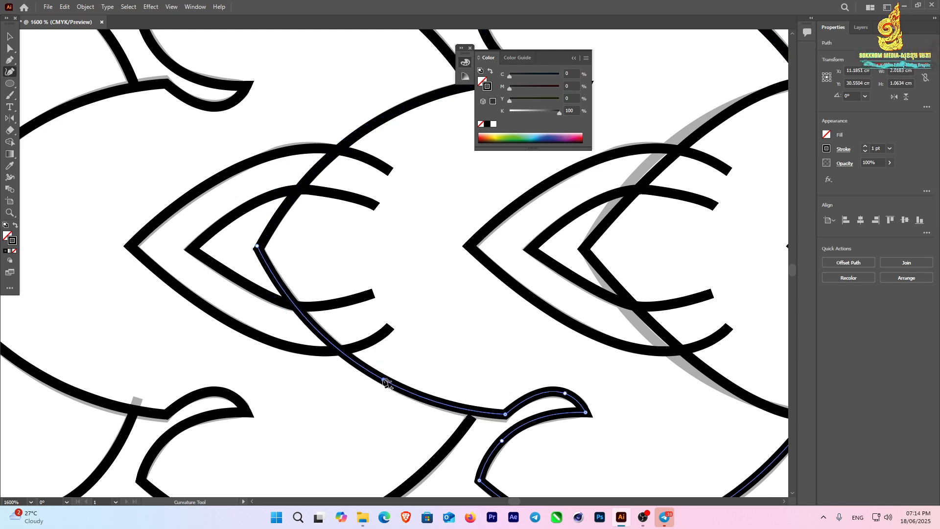
- Bow the third leaf's lower edge onto the faded outline and adjust the anchor where it meets the curled tip
{"action": "scroll", "coordinate": [399, 267], "scroll_direction": "down", "scroll_amount": 5}
{"action": "scroll", "coordinate": [479, 357], "scroll_direction": "up", "scroll_amount": 5}
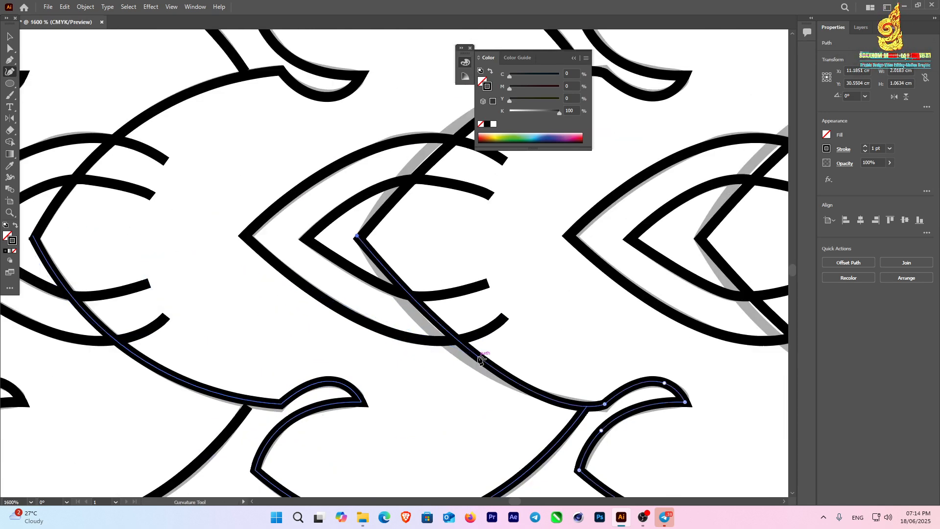
{"action": "left_click_drag", "start_coordinate": [480, 360], "coordinate": [471, 360]}
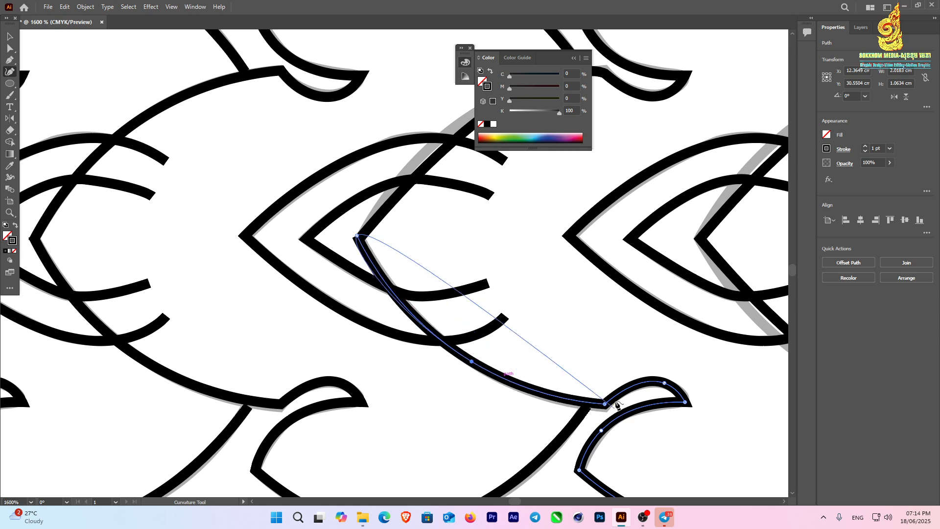
{"action": "double_click", "coordinate": [605, 405]}
- Bow the third leaf's upper edge onto the faded outline and raise the corner anchor at its curled tip
{"action": "left_click_drag", "start_coordinate": [436, 219], "coordinate": [381, 371]}
{"action": "left_click", "coordinate": [416, 280]}
{"action": "left_click_drag", "start_coordinate": [414, 281], "coordinate": [408, 272]}
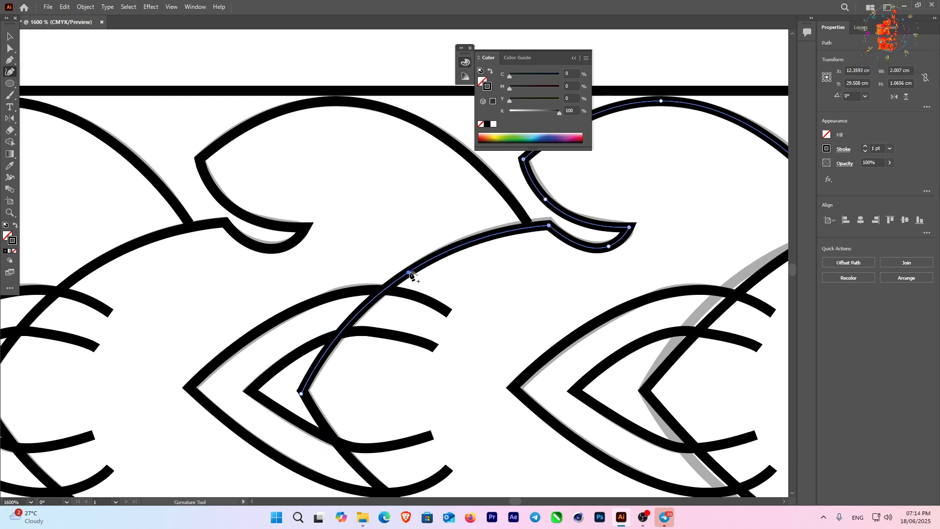
{"action": "left_click", "coordinate": [549, 226]}
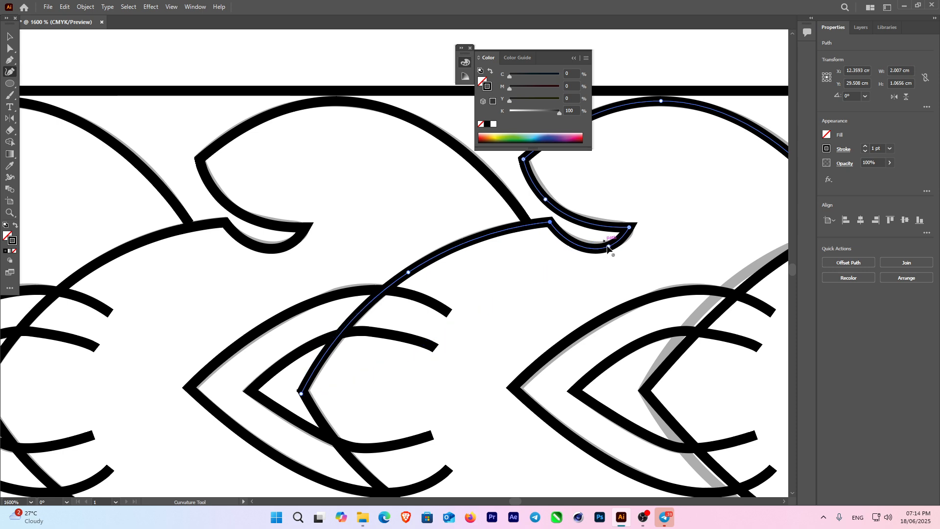
- Curve the upper edge of the fourth leaf outward so it follows the faded outline
{"action": "scroll", "coordinate": [476, 256], "scroll_direction": "down", "scroll_amount": 2}
{"action": "left_click_drag", "start_coordinate": [638, 272], "coordinate": [286, 287]}
{"action": "left_click", "coordinate": [420, 240], "text": "ctrl"}
{"action": "left_click_drag", "start_coordinate": [410, 241], "coordinate": [418, 228]}
{"action": "left_click", "coordinate": [290, 363]}
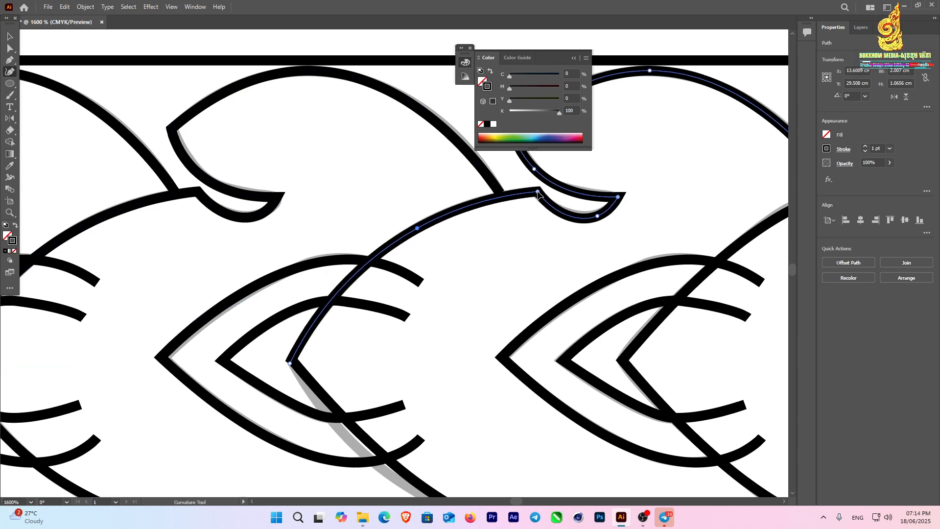
- Bow the fourth leaf's lower edge onto the faded outline, fine-tuning its midpoint and the corner anchor at the curled tip
{"action": "scroll", "coordinate": [445, 337], "scroll_direction": "down", "scroll_amount": 5}
{"action": "left_click", "coordinate": [446, 257], "text": "ctrl"}
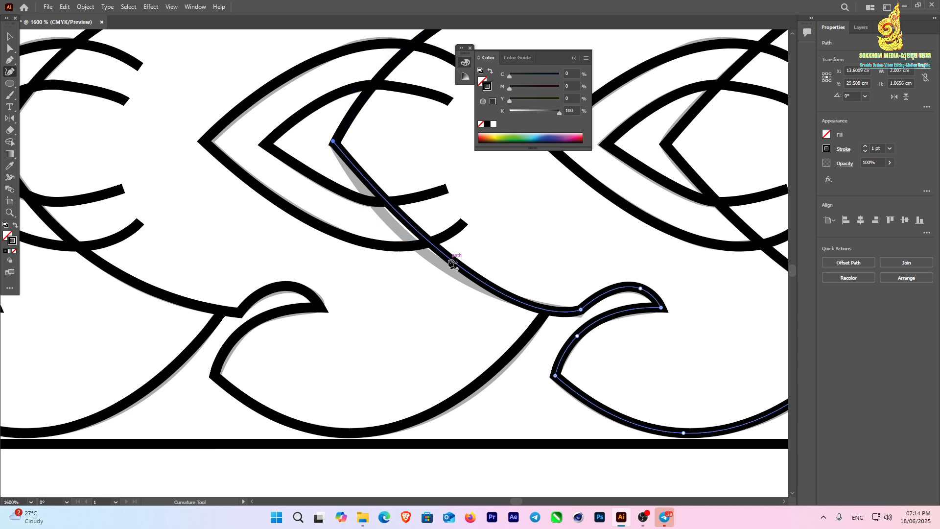
{"action": "left_click_drag", "start_coordinate": [451, 261], "coordinate": [441, 267]}
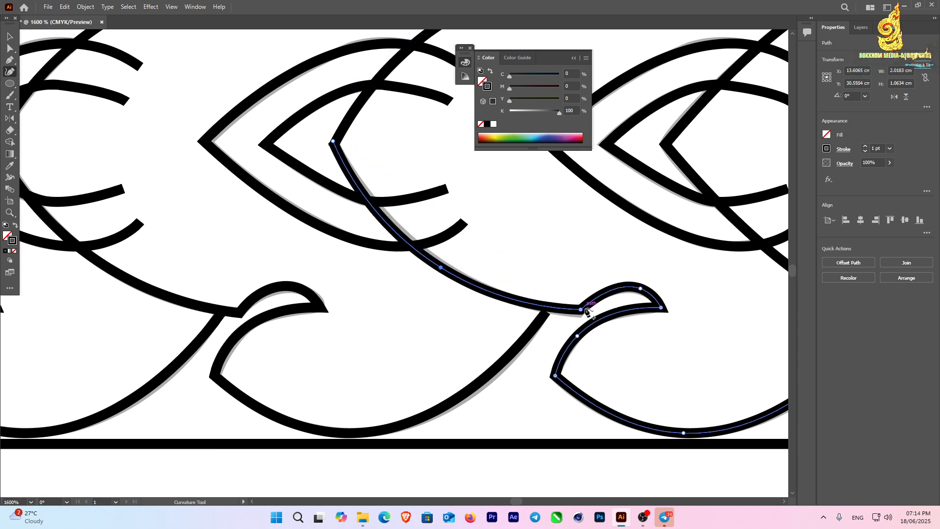
{"action": "left_click_drag", "start_coordinate": [581, 310], "coordinate": [579, 313]}
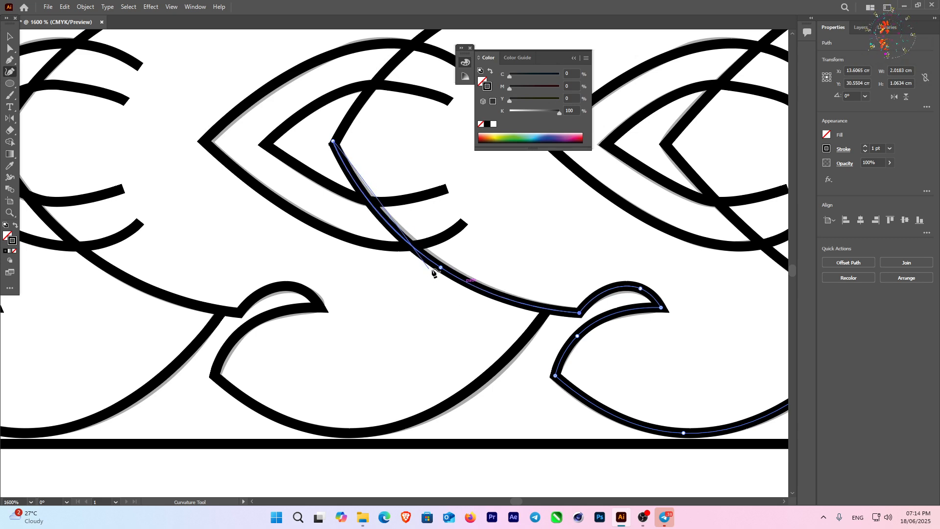
{"action": "left_click_drag", "start_coordinate": [441, 267], "coordinate": [446, 266]}
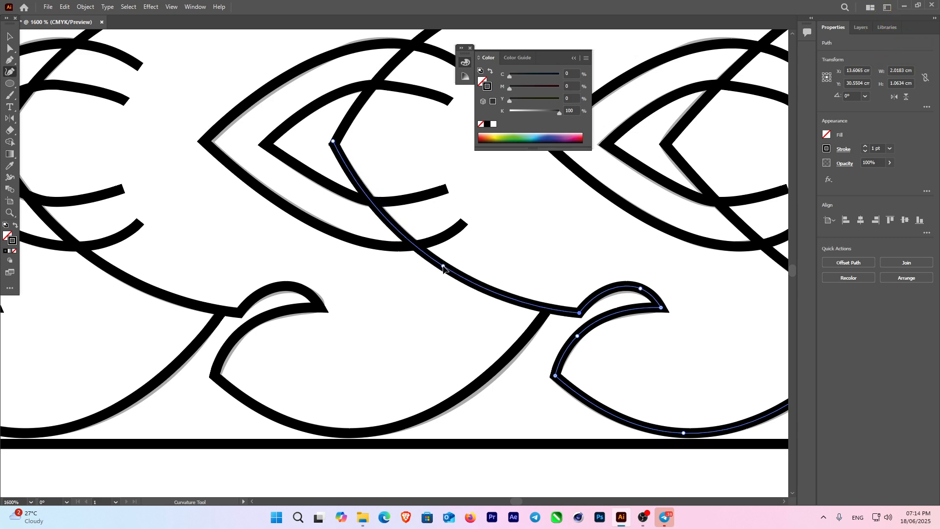
- Move the end anchor of the third leaf's lower lobe up so it meets the fourth leaf's edge
{"action": "left_click", "coordinate": [545, 317], "text": "ctrl"}
{"action": "scroll", "coordinate": [547, 317], "scroll_direction": "up", "scroll_amount": 1}
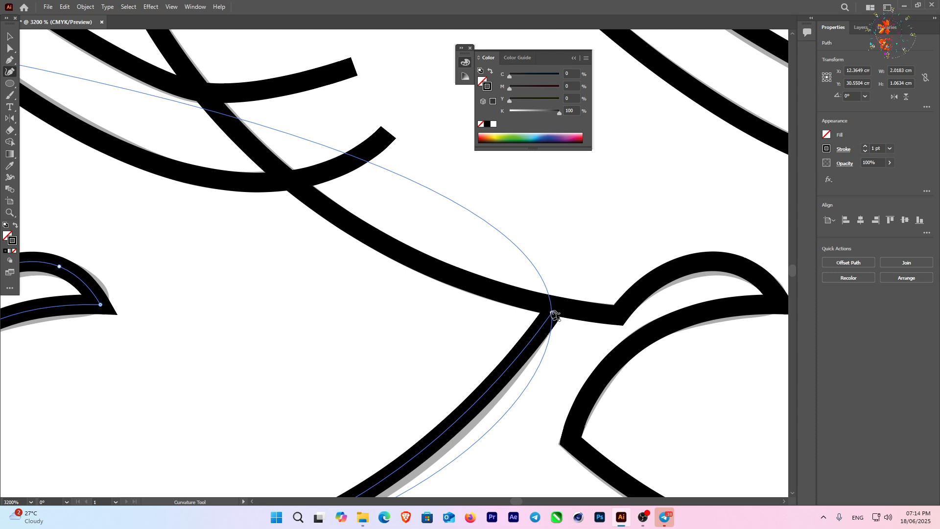
{"action": "left_click_drag", "start_coordinate": [552, 313], "coordinate": [553, 306]}
- Draw a circle about 0.64 cm in diameter over a faded bead in the row below the leaf band
{"action": "scroll", "coordinate": [554, 307], "scroll_direction": "down", "scroll_amount": 5}
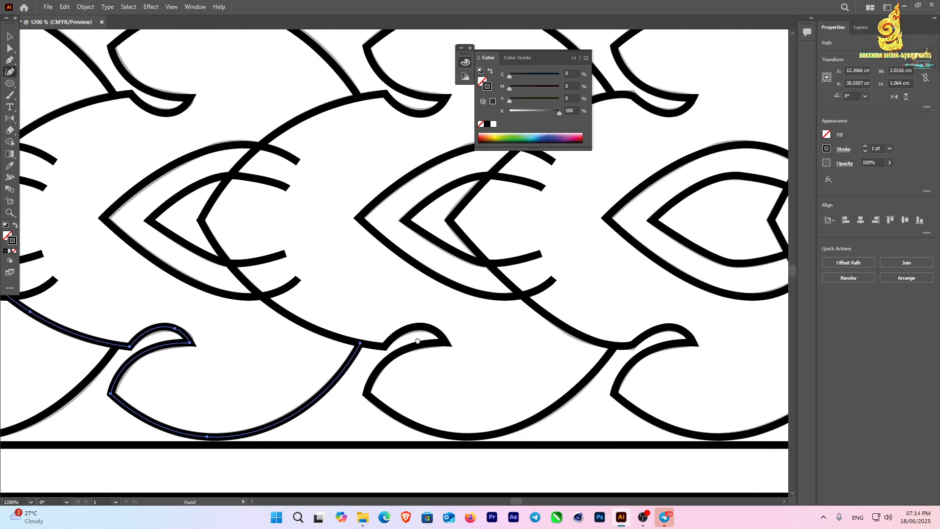
{"action": "scroll", "coordinate": [514, 296], "scroll_direction": "down", "scroll_amount": 3}
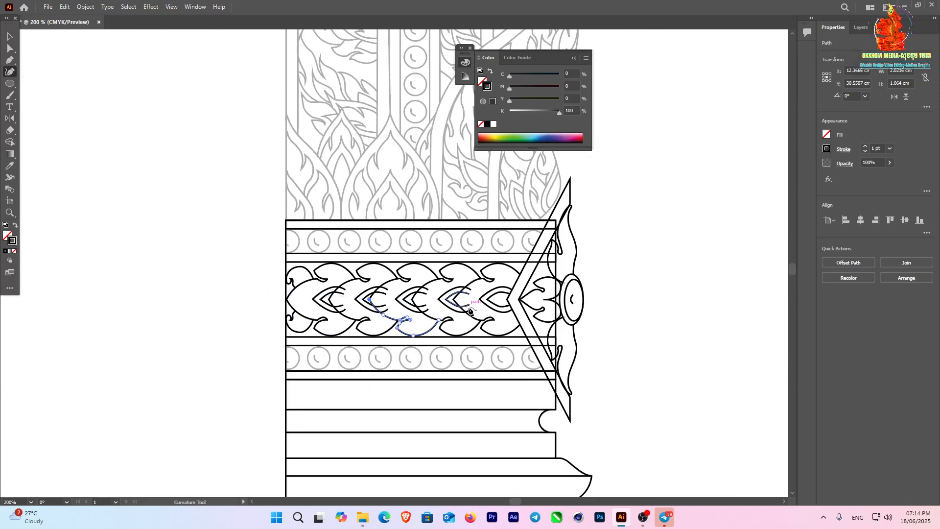
{"action": "scroll", "coordinate": [547, 377], "scroll_direction": "up", "scroll_amount": 3}
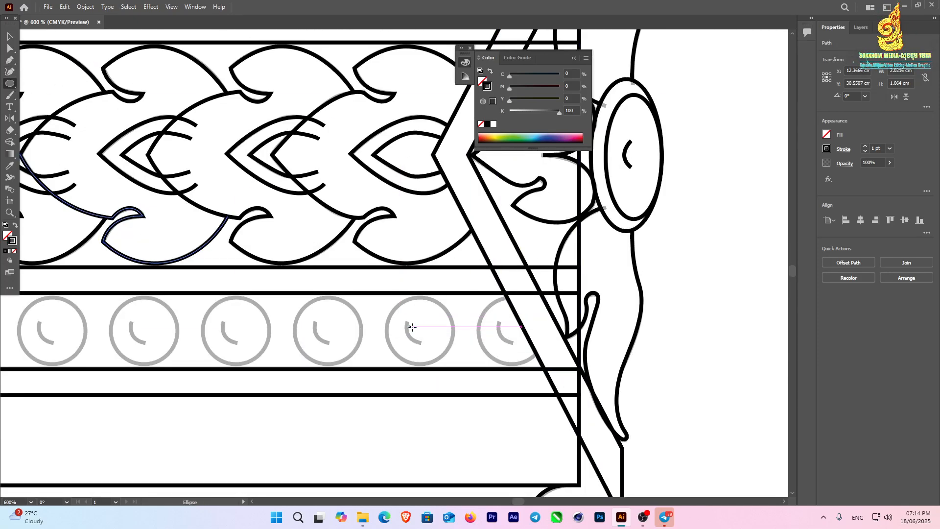
{"action": "left_click_drag", "start_coordinate": [415, 322], "coordinate": [446, 354]}
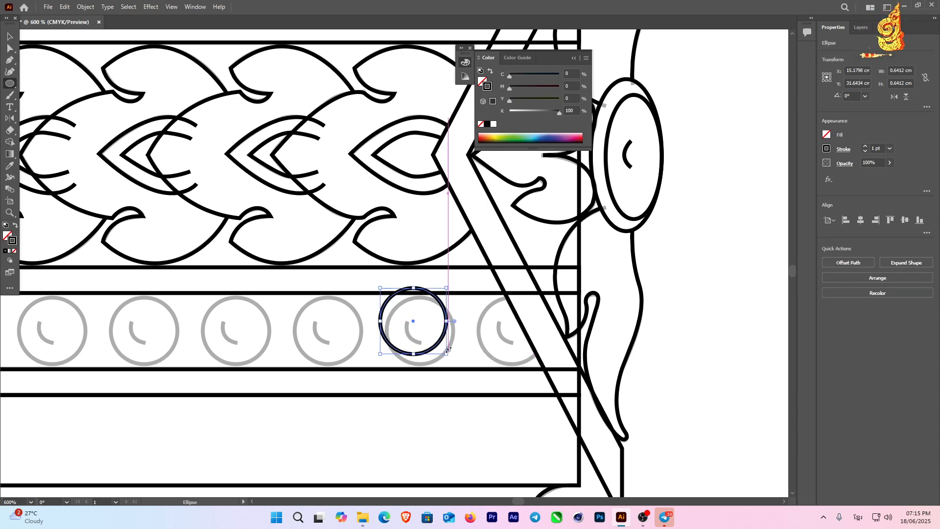
{"action": "left_click_drag", "start_coordinate": [304, 304], "coordinate": [350, 344]}
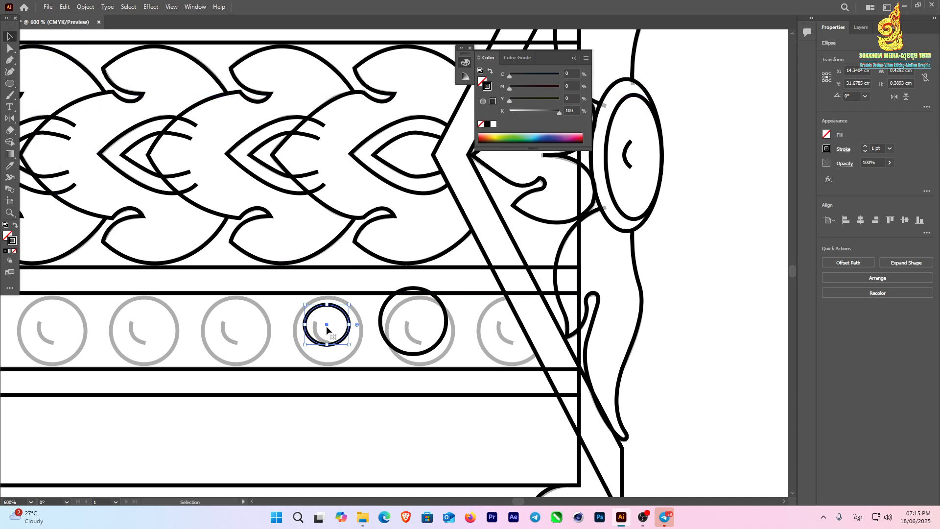
{"action": "left_click_drag", "start_coordinate": [327, 326], "coordinate": [294, 330]}
{"action": "key", "text": "Delete"}
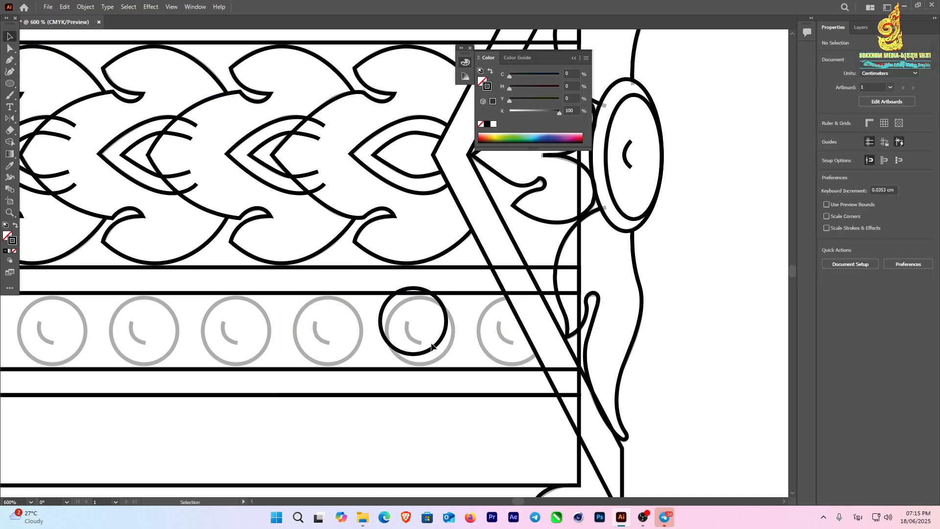
- Align the circle with the faded bead and trace the short curved highlight inside it with the Pen tool
{"action": "left_click_drag", "start_coordinate": [432, 347], "coordinate": [443, 358]}
{"action": "scroll", "coordinate": [450, 349], "scroll_direction": "up", "scroll_amount": 3}
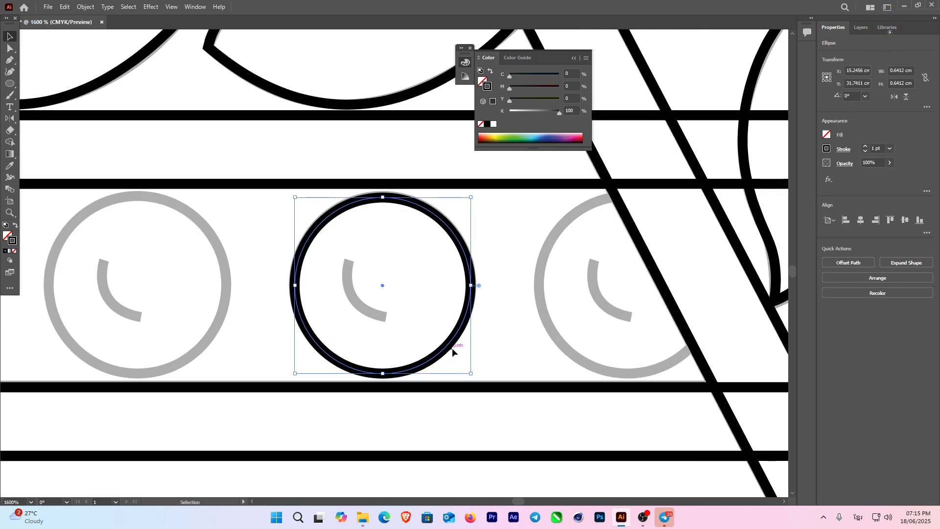
{"action": "left_click", "coordinate": [9, 63]}
{"action": "left_click", "coordinate": [347, 259]}
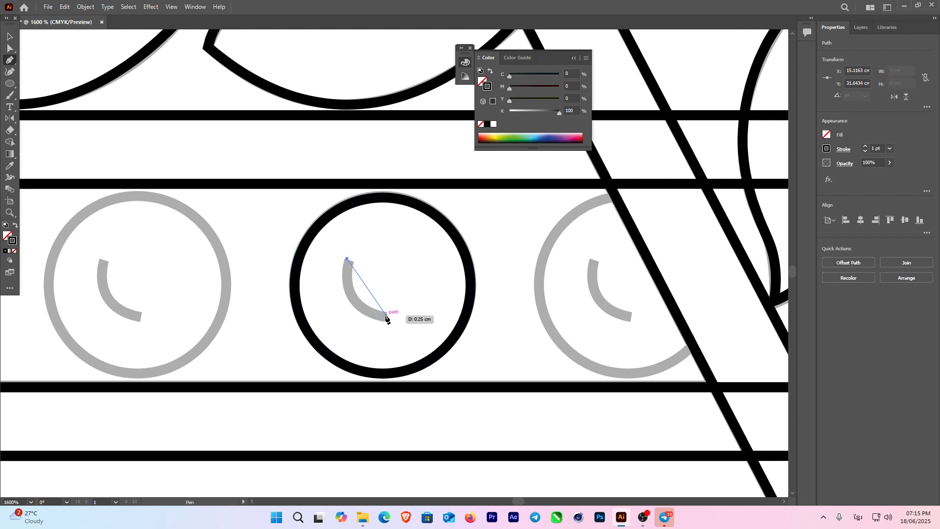
{"action": "left_click_drag", "start_coordinate": [427, 313], "coordinate": [436, 314]}
{"action": "key", "text": "Escape"}
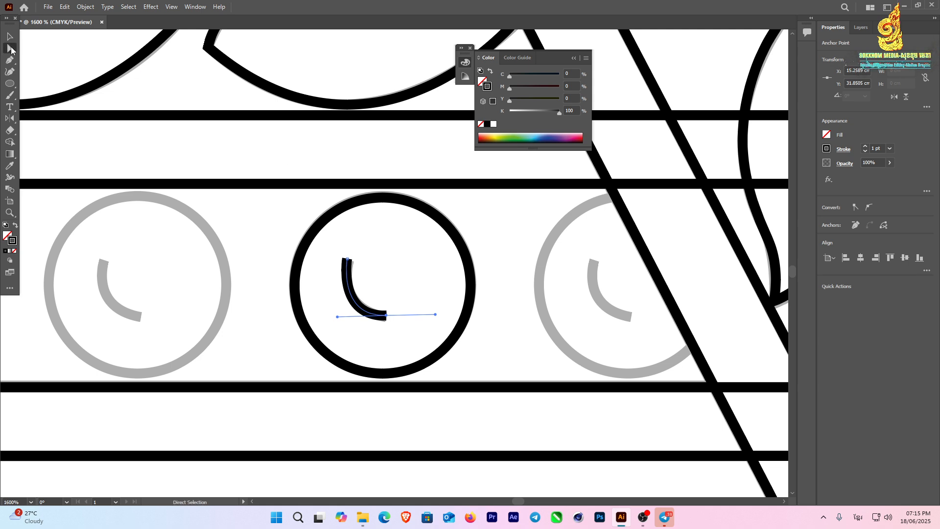
{"action": "left_click_drag", "start_coordinate": [348, 260], "coordinate": [352, 264]}
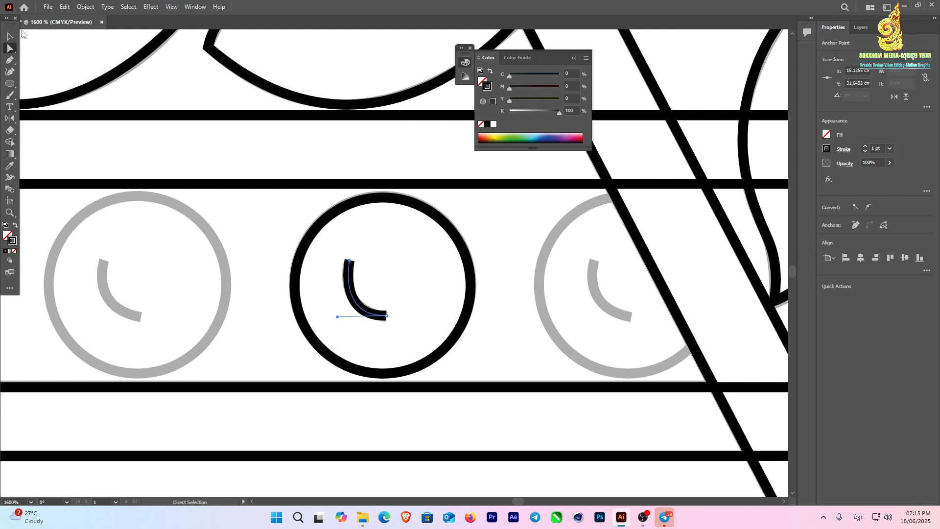
- Select the bead's circle and inner highlight and group them
{"action": "left_click", "coordinate": [12, 37]}
{"action": "scroll", "coordinate": [251, 233], "scroll_direction": "down", "scroll_amount": 2}
{"action": "left_click", "coordinate": [272, 252]}
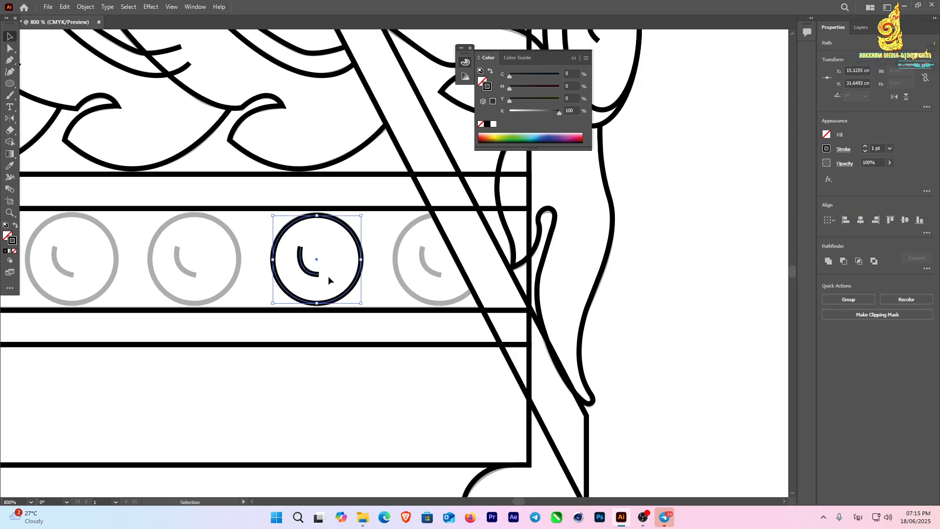
{"action": "key", "text": "v"}
{"action": "left_click", "coordinate": [351, 283]}
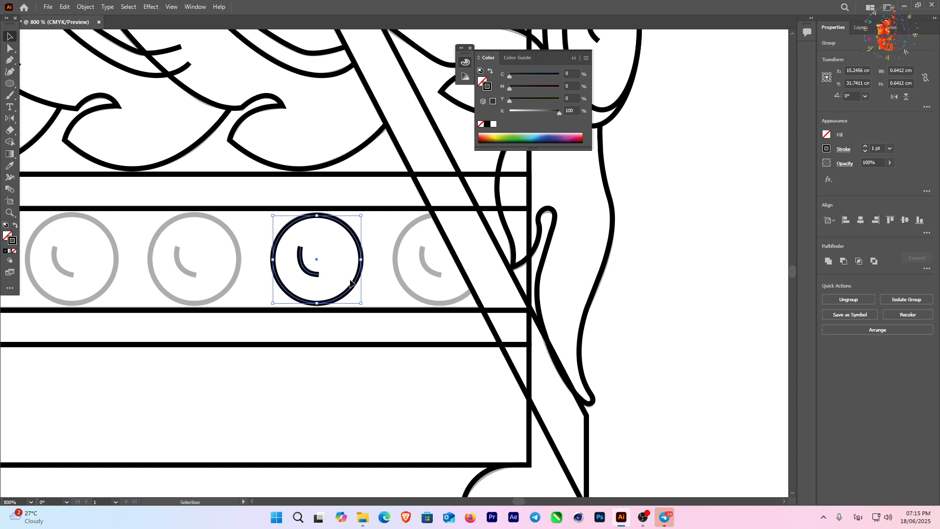
- Duplicate the bead group at even spacing along the lower row until every faded bead is covered
{"action": "left_click_drag", "start_coordinate": [355, 283], "coordinate": [420, 290]}
{"action": "scroll", "coordinate": [484, 295], "scroll_direction": "down", "scroll_amount": 1}
{"action": "scroll", "coordinate": [439, 275], "scroll_direction": "up", "scroll_amount": 2}
{"action": "scroll", "coordinate": [488, 294], "scroll_direction": "down", "scroll_amount": 3}
{"action": "key", "text": "ctrl+d"}
{"action": "key", "text": "ctrl+d"}
{"action": "key", "text": "ctrl+d"}
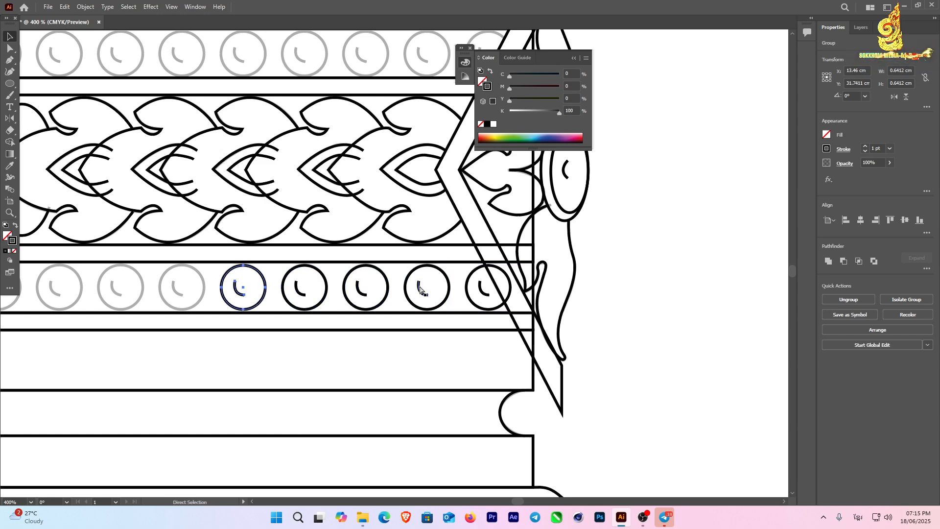
{"action": "key", "text": "ctrl+d"}
{"action": "key", "text": "ctrl+d"}
{"action": "key", "text": "ctrl+d"}
{"action": "key", "text": "space"}
{"action": "left_click_drag", "start_coordinate": [272, 291], "coordinate": [470, 299]}
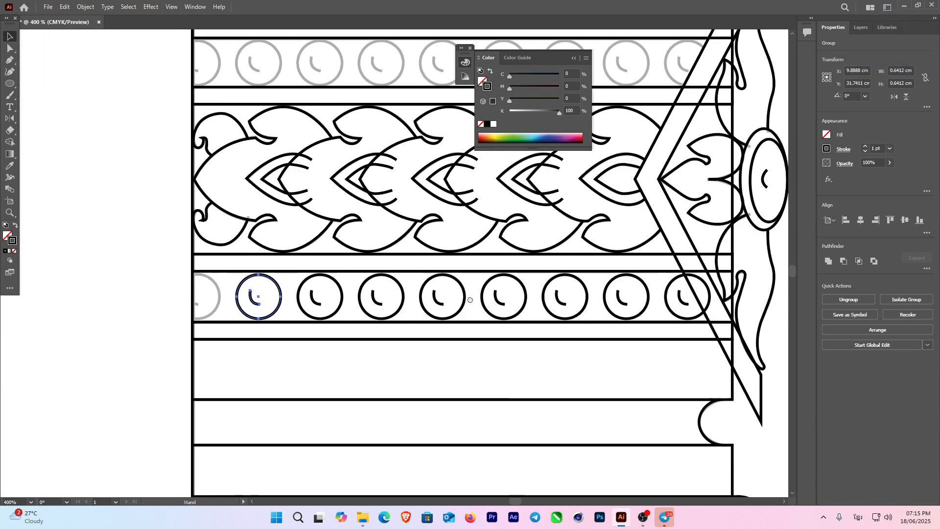
{"action": "key", "text": "ctrl+d"}
- Copy the complete lower row of beads onto the faded bead row above the leaf band
{"action": "left_click", "coordinate": [201, 296]}
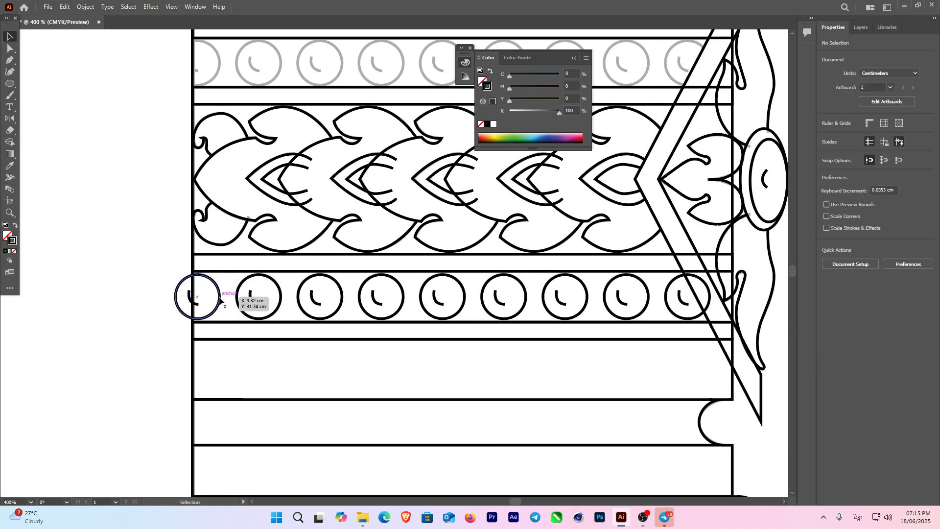
{"action": "left_click_drag", "start_coordinate": [220, 300], "coordinate": [689, 74]}
{"action": "left_click_drag", "start_coordinate": [680, 171], "coordinate": [569, 185]}
{"action": "scroll", "coordinate": [434, 259], "scroll_direction": "down", "scroll_amount": 3}
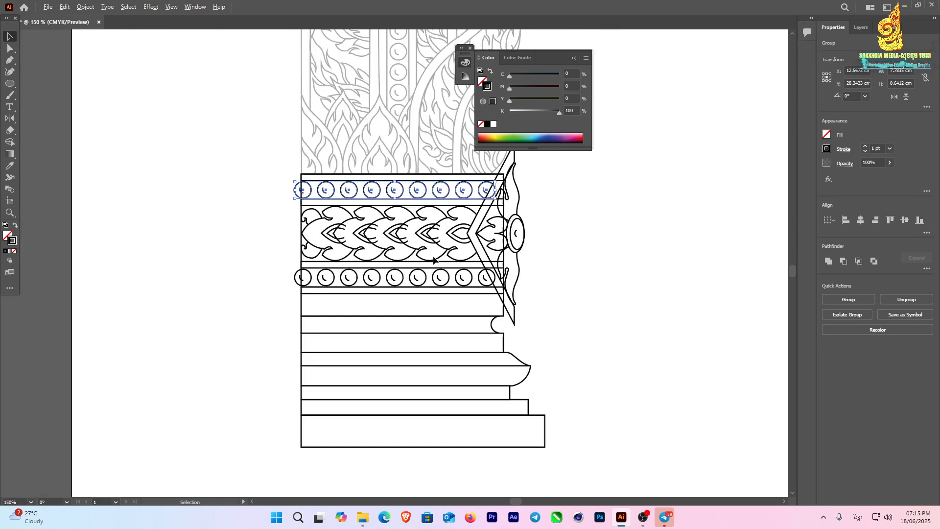
- Select the whole traced base ornament and expand its fill and stroke into shapes
{"action": "left_click_drag", "start_coordinate": [490, 234], "coordinate": [411, 246]}
{"action": "left_click", "coordinate": [517, 381]}
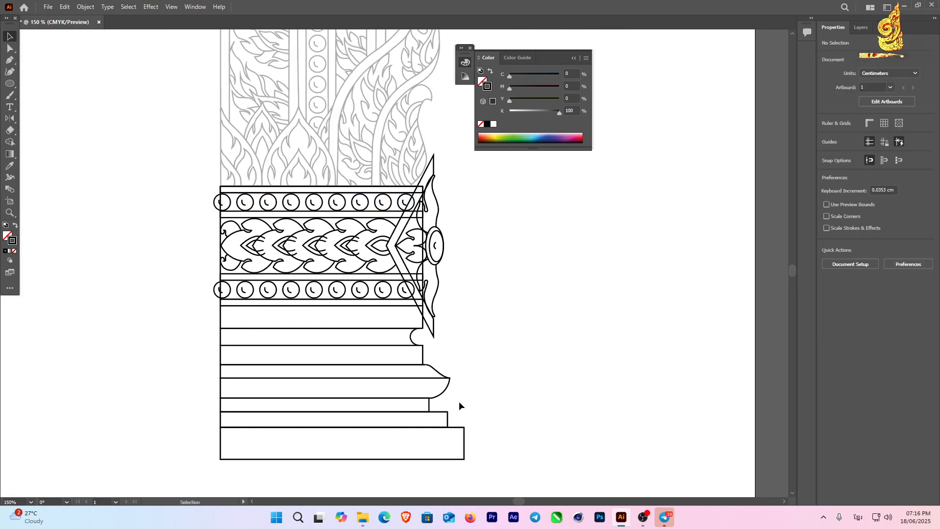
{"action": "left_click_drag", "start_coordinate": [492, 468], "coordinate": [186, 135]}
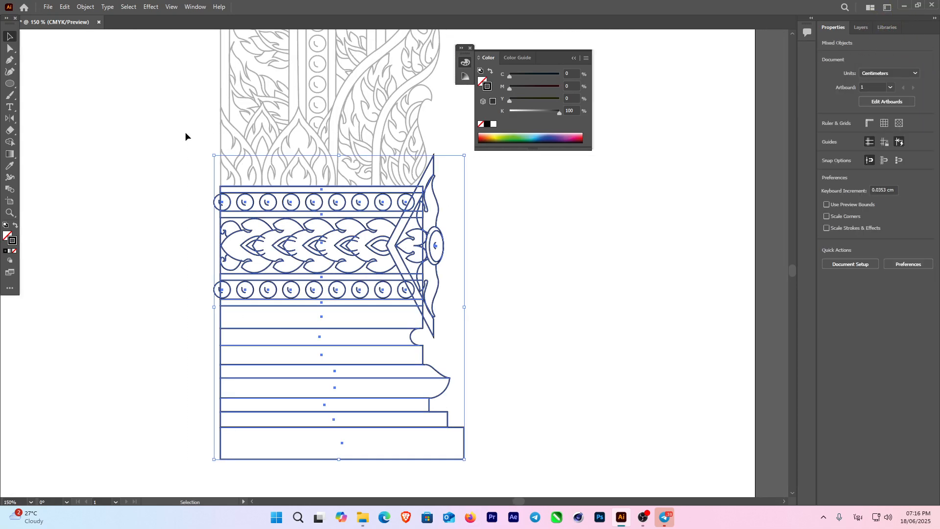
{"action": "left_click", "coordinate": [85, 8]}
{"action": "left_click", "coordinate": [111, 124]}
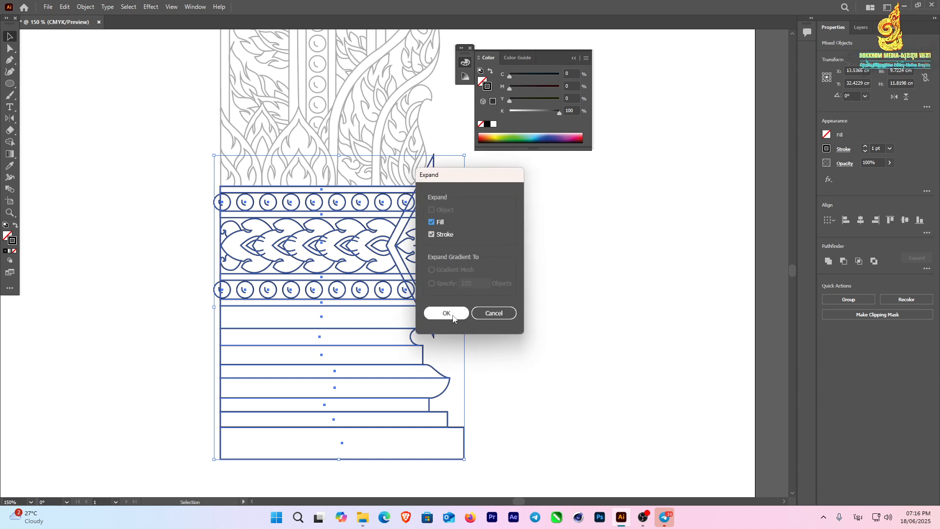
{"action": "left_click", "coordinate": [447, 313]}
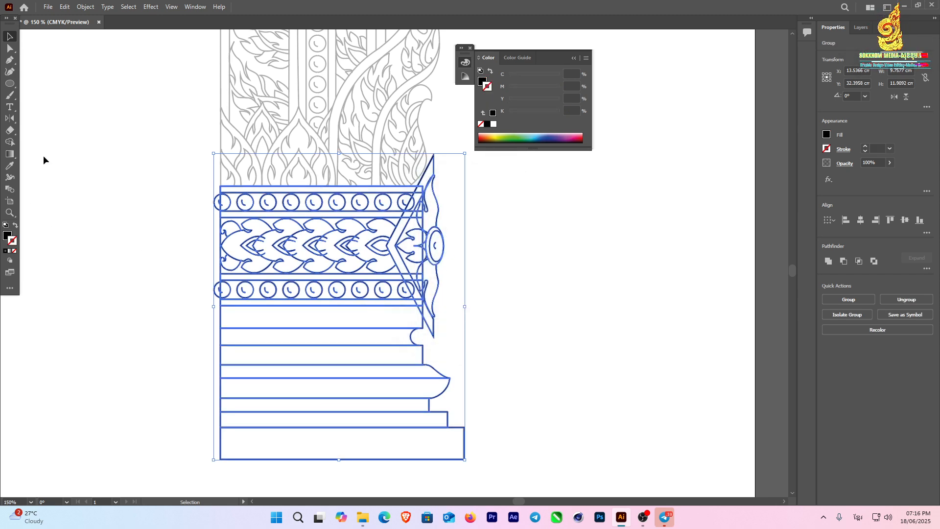
- Erase the parts of both end beads overhanging the base's left edge with Shape Builder, including the upper bead's highlight
{"action": "left_click", "coordinate": [10, 143]}
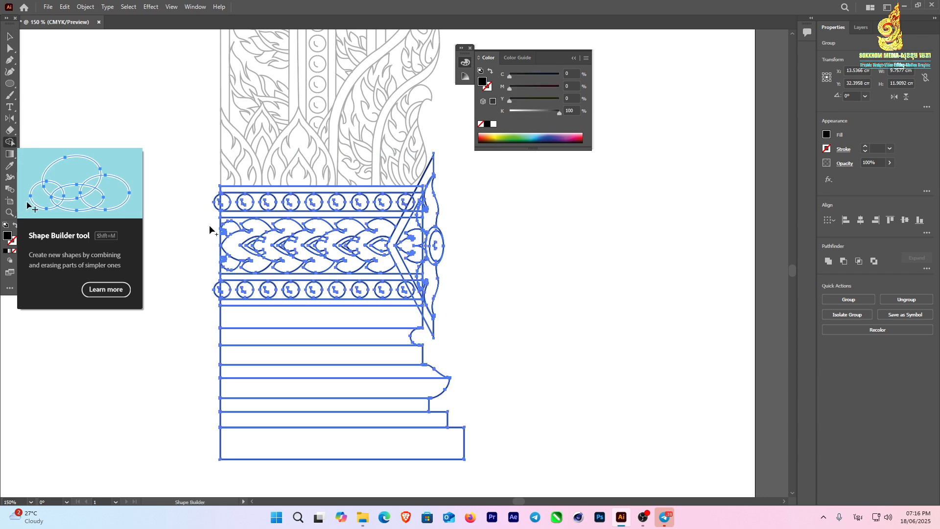
{"action": "scroll", "coordinate": [234, 232], "scroll_direction": "up", "scroll_amount": 2}
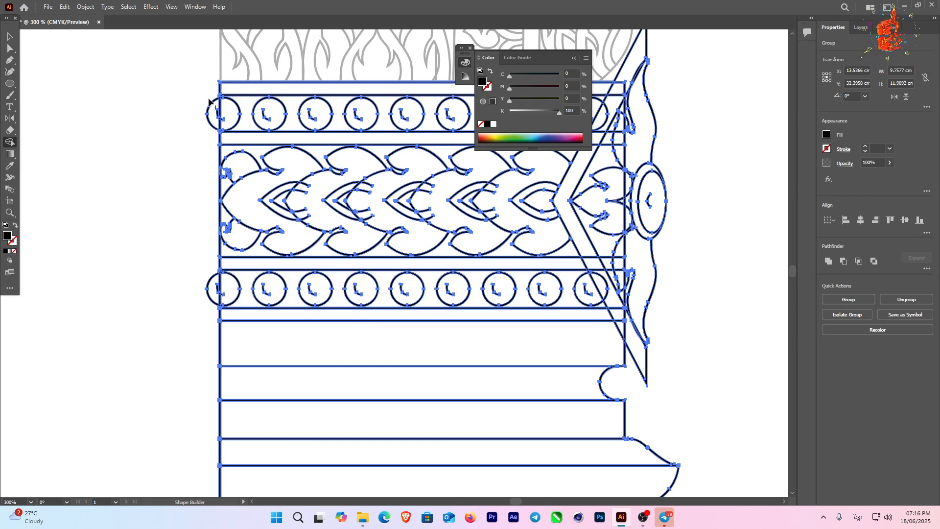
{"action": "left_click_drag", "start_coordinate": [209, 96], "coordinate": [211, 147]}
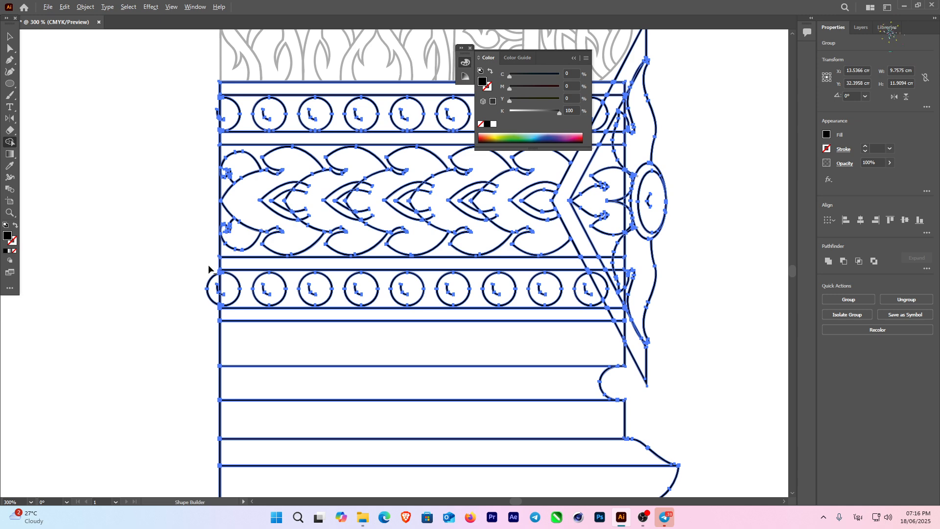
{"action": "left_click_drag", "start_coordinate": [209, 283], "coordinate": [211, 311]}
{"action": "scroll", "coordinate": [216, 120], "scroll_direction": "up", "scroll_amount": 3}
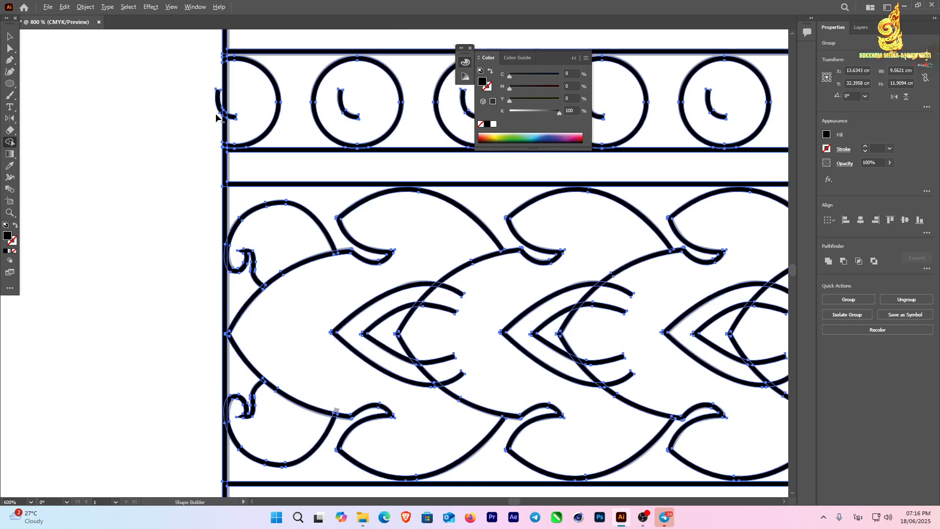
{"action": "left_click_drag", "start_coordinate": [218, 108], "coordinate": [226, 116]}
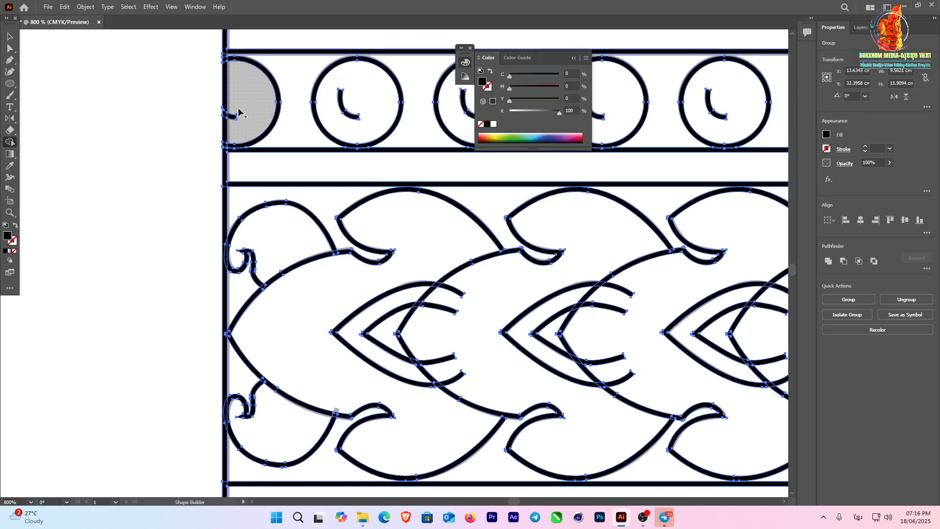
- Erase the horizontal line and bead segments crossing the upper diagonal strip, keeping the strip itself unfilled
{"action": "scroll", "coordinate": [283, 286], "scroll_direction": "down", "scroll_amount": 1}
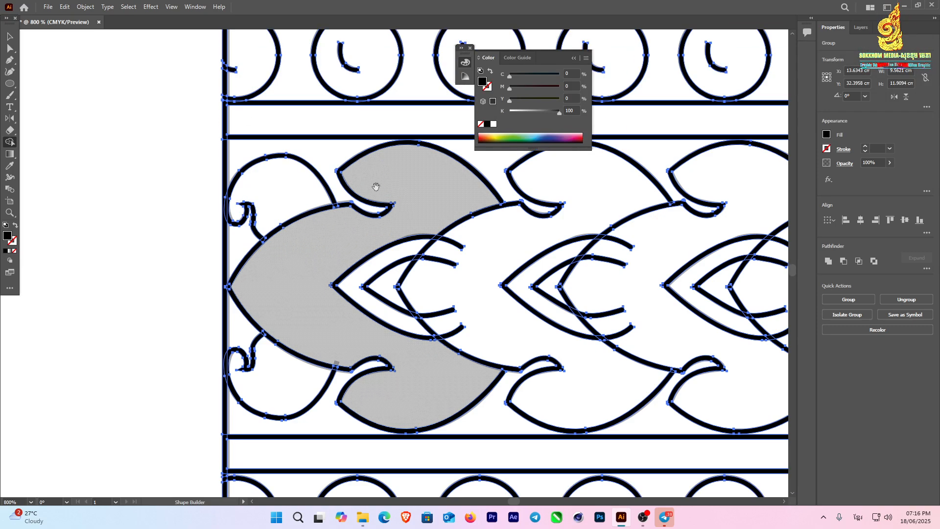
{"action": "left_click_drag", "start_coordinate": [376, 186], "coordinate": [185, 299]}
{"action": "scroll", "coordinate": [236, 197], "scroll_direction": "down", "scroll_amount": 2}
{"action": "left_click_drag", "start_coordinate": [562, 231], "coordinate": [338, 240]}
{"action": "left_click_drag", "start_coordinate": [442, 203], "coordinate": [277, 266]}
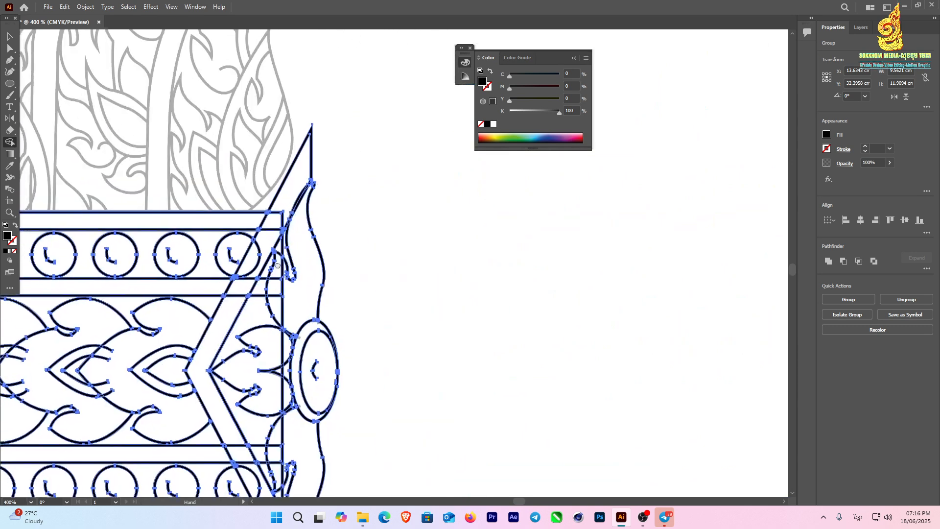
{"action": "scroll", "coordinate": [257, 251], "scroll_direction": "up", "scroll_amount": 2}
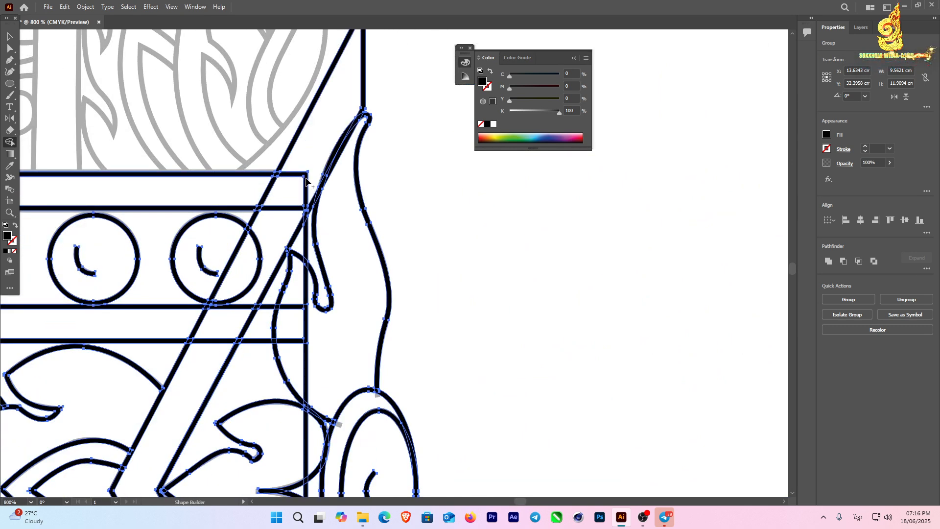
{"action": "left_click_drag", "start_coordinate": [310, 151], "coordinate": [204, 348]}
{"action": "scroll", "coordinate": [223, 318], "scroll_direction": "up", "scroll_amount": 3}
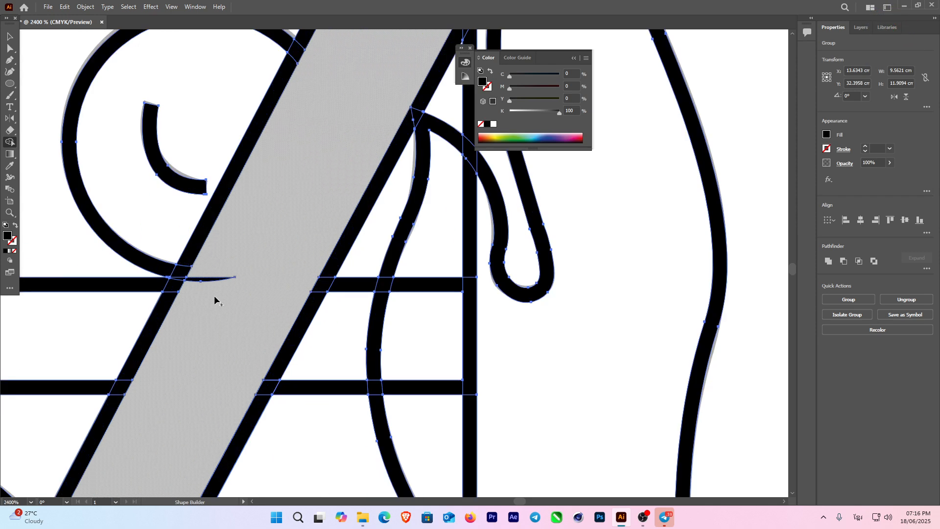
{"action": "scroll", "coordinate": [297, 229], "scroll_direction": "down", "scroll_amount": 2}
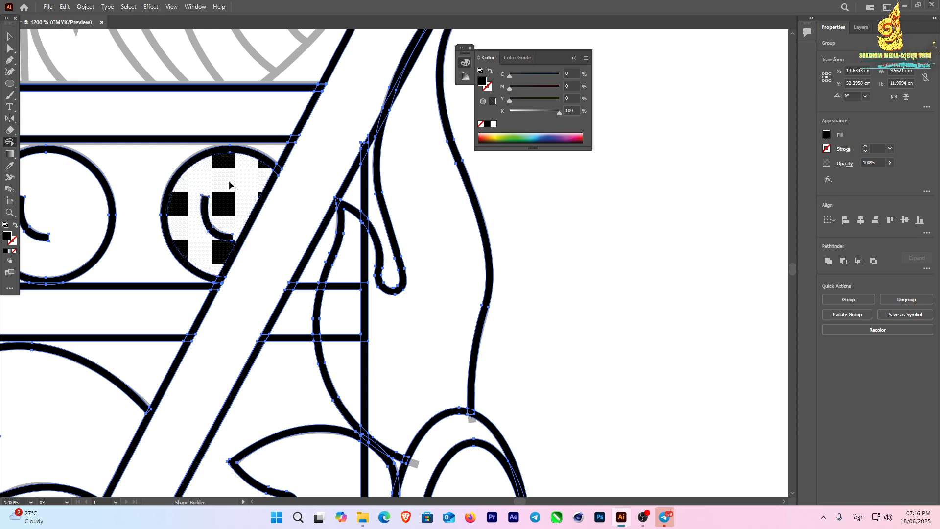
{"action": "left_click", "coordinate": [326, 157]}
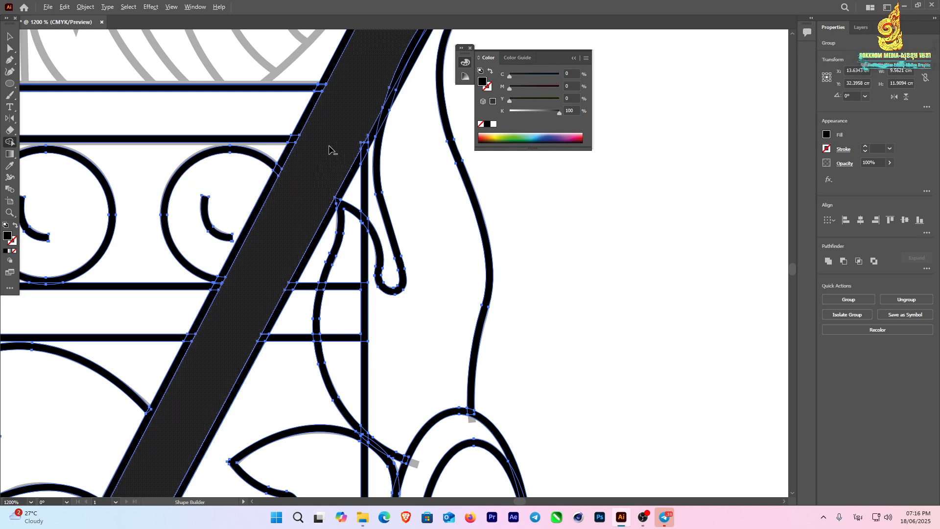
{"action": "key", "text": "ctrl+z"}
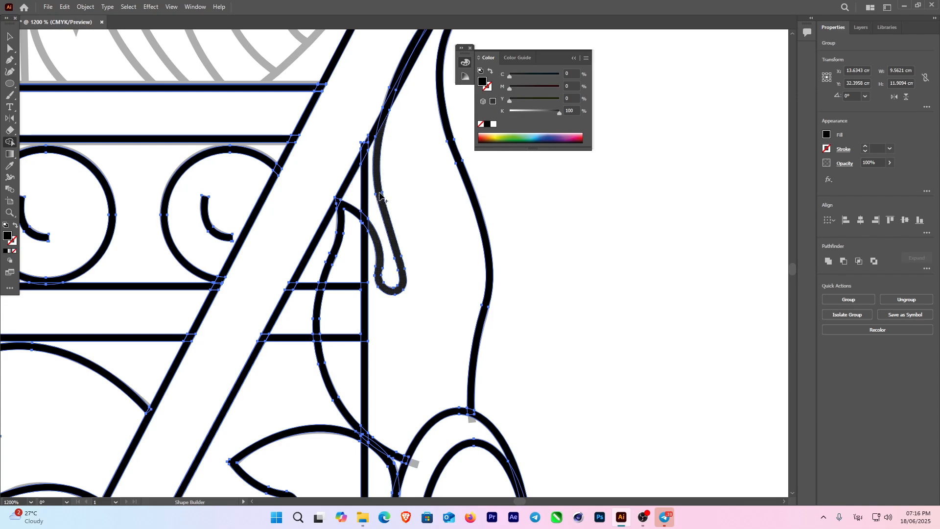
- Erase the vertical edge piece beside the upper diagonal strip and the horizontal lines between that strip and the upper side leaf
{"action": "left_click_drag", "start_coordinate": [279, 248], "coordinate": [345, 185]}
{"action": "scroll", "coordinate": [400, 189], "scroll_direction": "down", "scroll_amount": 2}
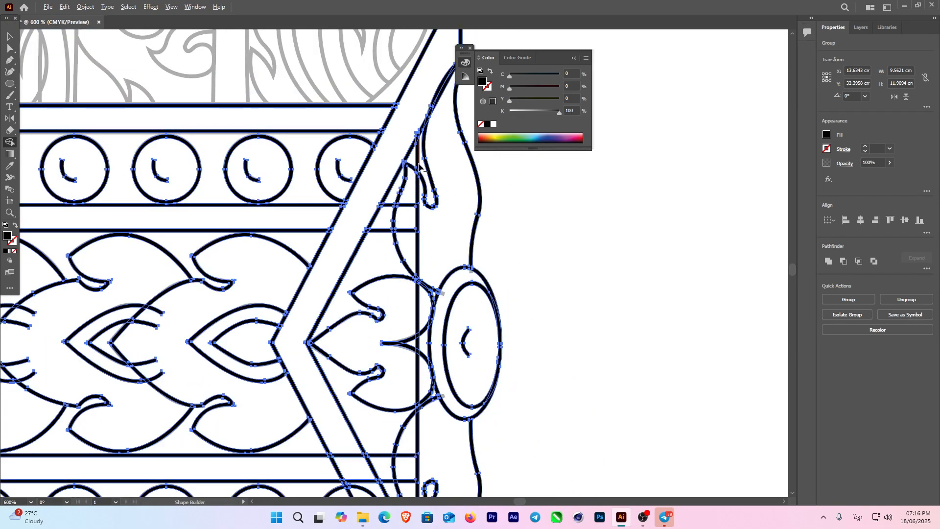
{"action": "scroll", "coordinate": [408, 163], "scroll_direction": "up", "scroll_amount": 2}
{"action": "scroll", "coordinate": [405, 161], "scroll_direction": "up", "scroll_amount": 6}
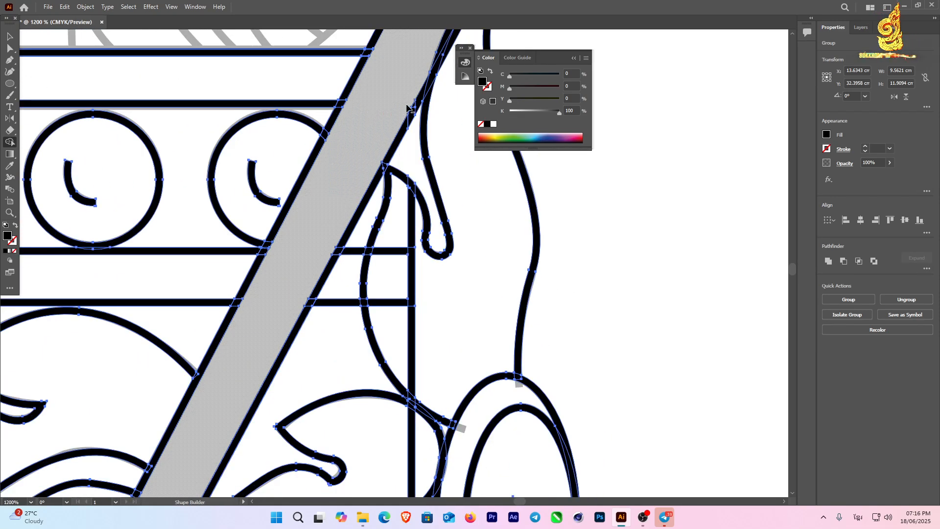
{"action": "scroll", "coordinate": [431, 185], "scroll_direction": "down", "scroll_amount": 8}
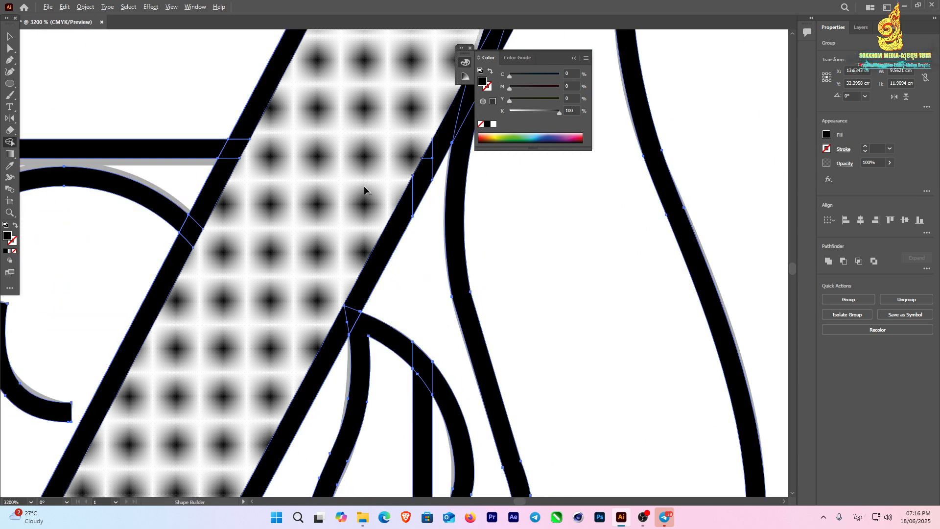
{"action": "scroll", "coordinate": [378, 186], "scroll_direction": "up", "scroll_amount": 1}
{"action": "left_click_drag", "start_coordinate": [377, 182], "coordinate": [378, 228]}
{"action": "scroll", "coordinate": [366, 197], "scroll_direction": "up", "scroll_amount": 2}
{"action": "mouse_move", "coordinate": [345, 147]}
{"action": "left_mouse_down"}
{"action": "mouse_move", "coordinate": [314, 230]}
{"action": "mouse_move", "coordinate": [317, 267]}
{"action": "left_mouse_up"}
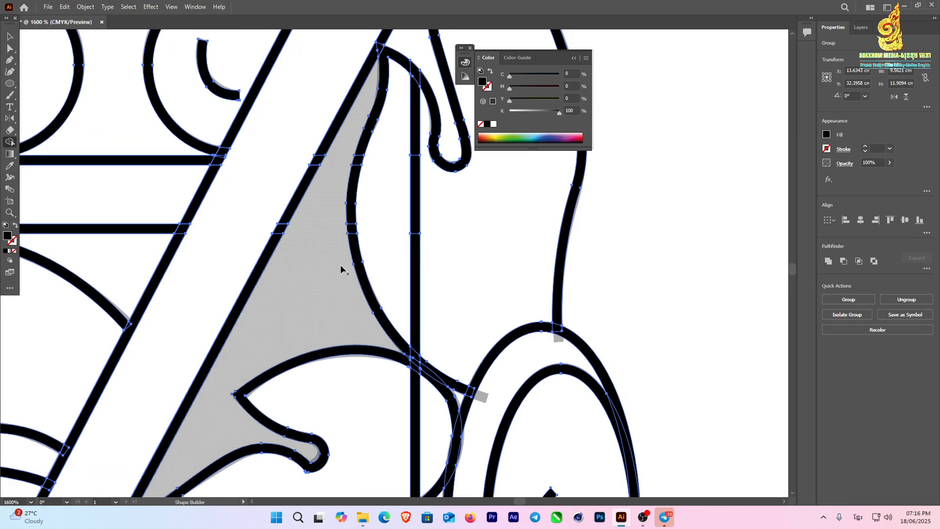
- Erase the vertical edge line where it runs through the upper side leaf and the flower's petals
{"action": "scroll", "coordinate": [348, 277], "scroll_direction": "down", "scroll_amount": 1}
{"action": "scroll", "coordinate": [349, 277], "scroll_direction": "down", "scroll_amount": 3}
{"action": "left_click_drag", "start_coordinate": [381, 353], "coordinate": [385, 282]}
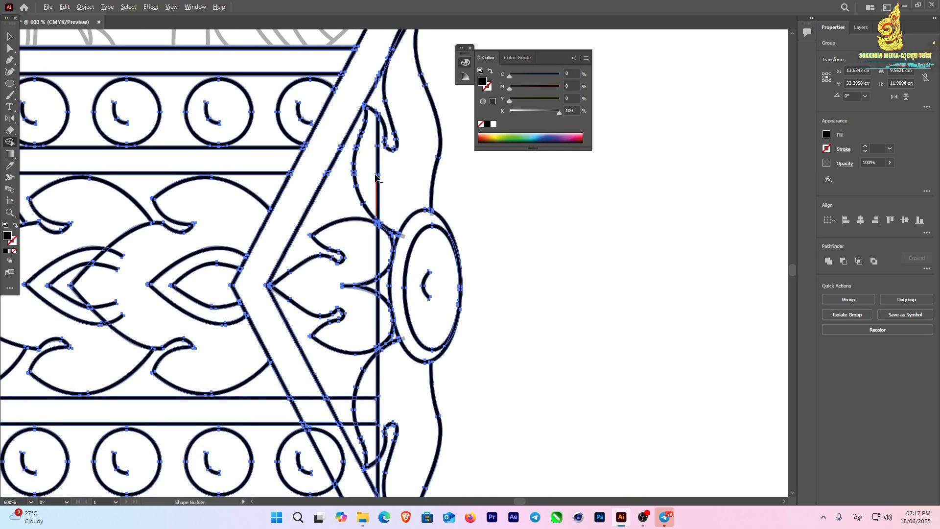
{"action": "left_click_drag", "start_coordinate": [370, 178], "coordinate": [386, 181]}
{"action": "scroll", "coordinate": [364, 278], "scroll_direction": "up", "scroll_amount": 3}
{"action": "left_click_drag", "start_coordinate": [394, 222], "coordinate": [414, 220]}
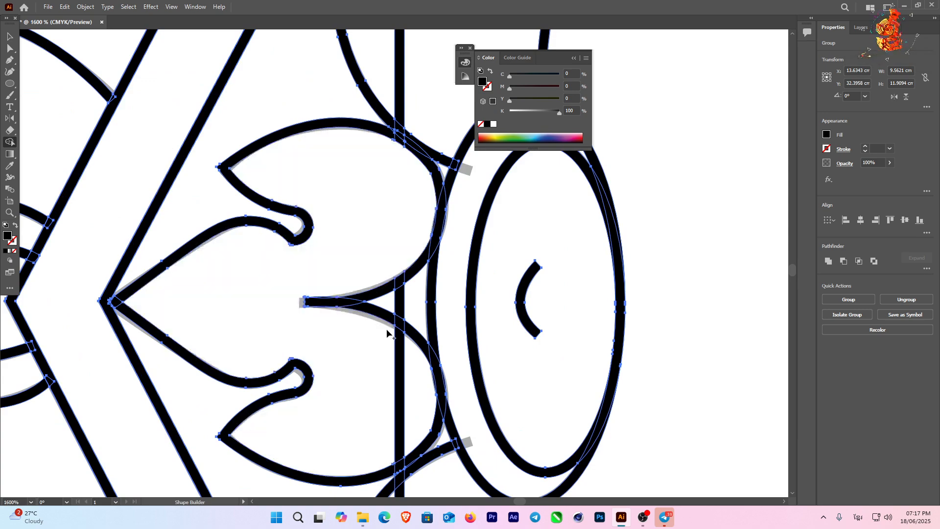
{"action": "left_click_drag", "start_coordinate": [392, 304], "coordinate": [414, 306]}
{"action": "left_click_drag", "start_coordinate": [372, 381], "coordinate": [413, 391]}
- Erase the vertical edge and horizontal line segments running through the lower side leaf
{"action": "left_click_drag", "start_coordinate": [411, 425], "coordinate": [421, 278]}
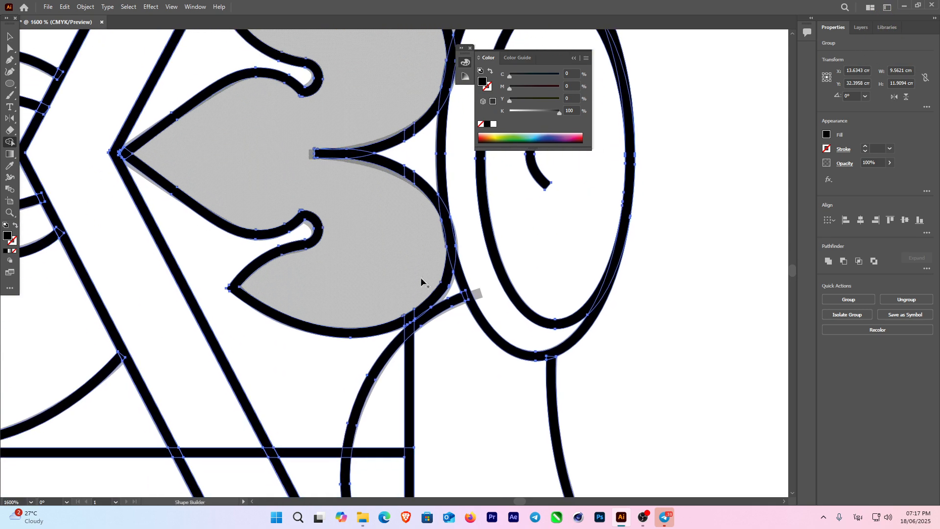
{"action": "left_click_drag", "start_coordinate": [436, 352], "coordinate": [403, 394]}
{"action": "scroll", "coordinate": [399, 294], "scroll_direction": "down", "scroll_amount": 4}
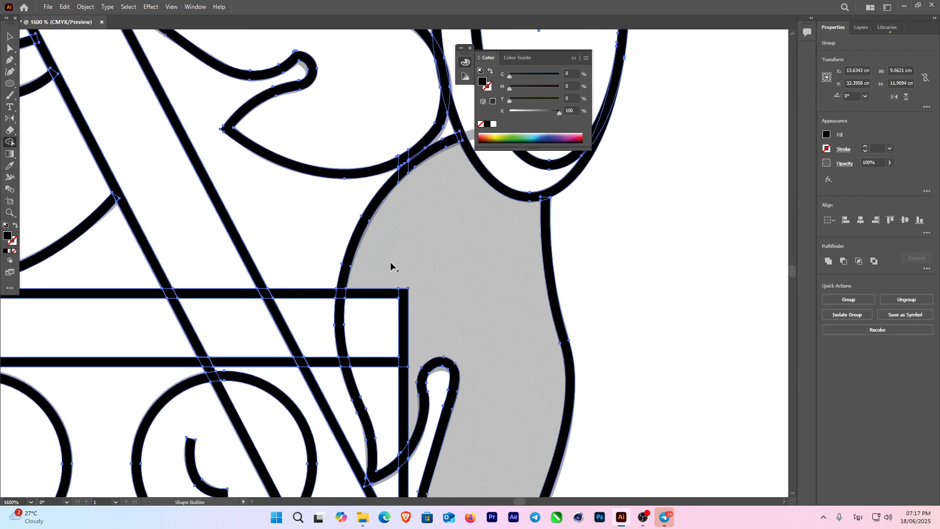
{"action": "mouse_move", "coordinate": [391, 289]}
{"action": "left_mouse_down"}
{"action": "mouse_move", "coordinate": [398, 381]}
{"action": "mouse_move", "coordinate": [406, 351]}
{"action": "mouse_move", "coordinate": [398, 275]}
{"action": "left_mouse_up"}
- Erase the line segments between the lower diagonal strip and the lower side leaf, including the tiny vertical edge fragments
{"action": "scroll", "coordinate": [398, 276], "scroll_direction": "down", "scroll_amount": 2}
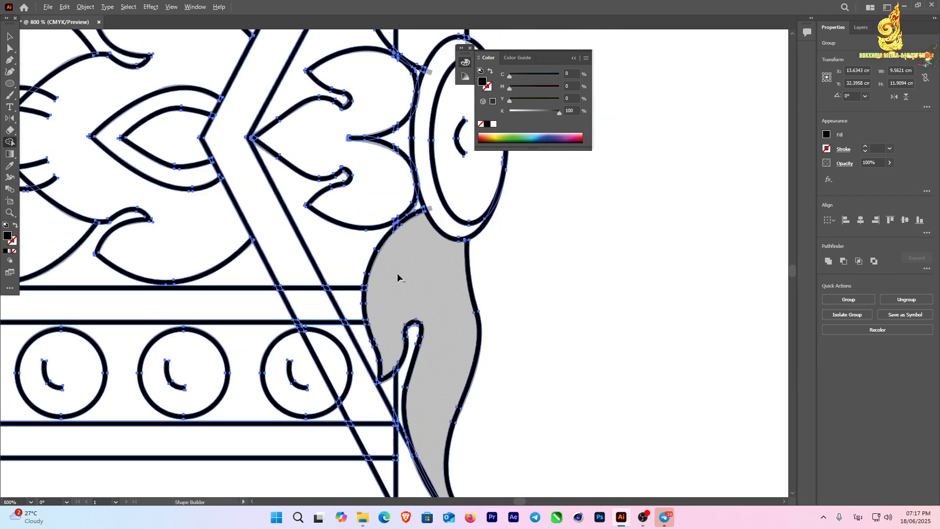
{"action": "scroll", "coordinate": [397, 349], "scroll_direction": "up", "scroll_amount": 2}
{"action": "scroll", "coordinate": [394, 352], "scroll_direction": "up", "scroll_amount": 1}
{"action": "mouse_move", "coordinate": [280, 136]}
{"action": "left_mouse_down"}
{"action": "mouse_move", "coordinate": [303, 271]}
{"action": "mouse_move", "coordinate": [370, 396]}
{"action": "mouse_move", "coordinate": [367, 347]}
{"action": "mouse_move", "coordinate": [356, 331]}
{"action": "left_mouse_up"}
{"action": "scroll", "coordinate": [313, 275], "scroll_direction": "down", "scroll_amount": 4}
{"action": "scroll", "coordinate": [371, 331], "scroll_direction": "up", "scroll_amount": 3}
{"action": "scroll", "coordinate": [355, 331], "scroll_direction": "up", "scroll_amount": 8}
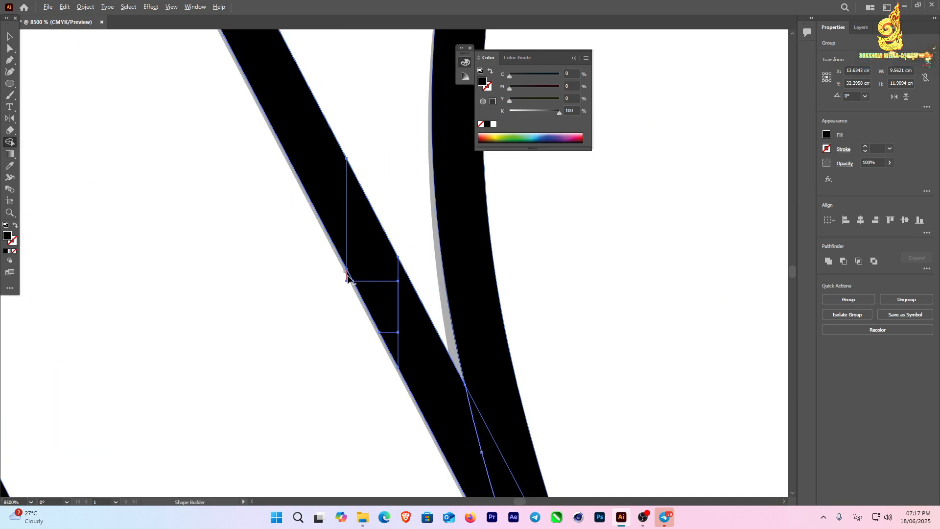
{"action": "scroll", "coordinate": [339, 289], "scroll_direction": "down", "scroll_amount": 10}
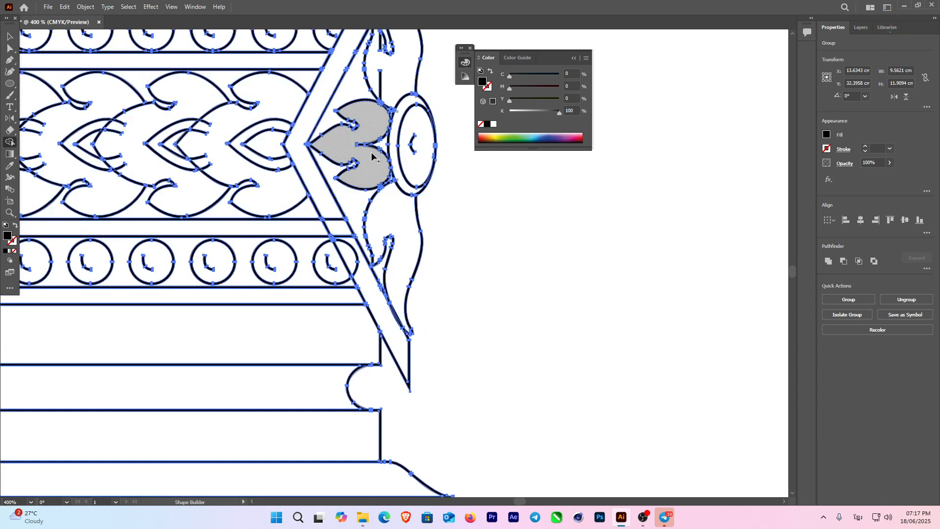
- Erase the leftover vertical line stub inside the upper side leaf
{"action": "mouse_move", "coordinate": [386, 129]}
{"action": "left_mouse_down"}
{"action": "mouse_move", "coordinate": [374, 278]}
{"action": "mouse_move", "coordinate": [376, 249]}
{"action": "left_mouse_up"}
{"action": "left_click_drag", "start_coordinate": [376, 207], "coordinate": [368, 210]}
{"action": "scroll", "coordinate": [370, 182], "scroll_direction": "up", "scroll_amount": 3}
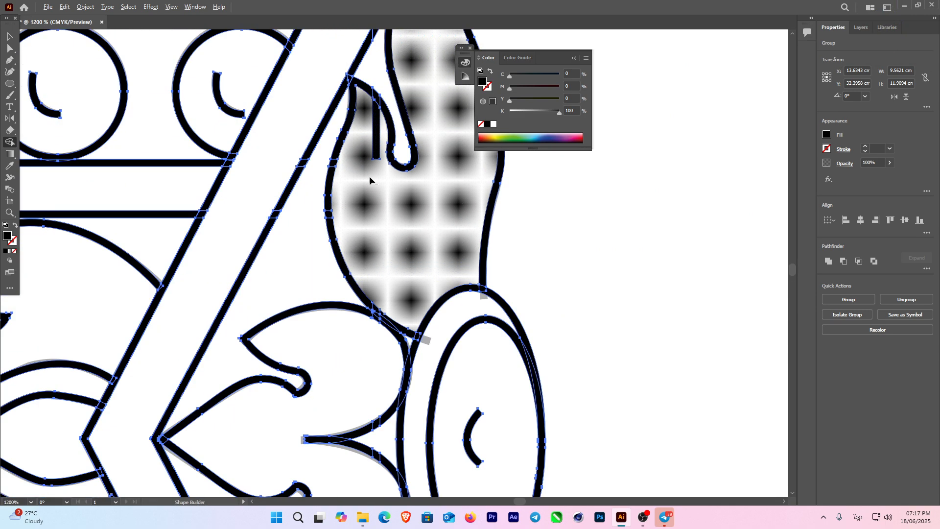
{"action": "left_click_drag", "start_coordinate": [377, 152], "coordinate": [381, 145]}
- Erase the horizontal line and bead segments crossing the lower diagonal strip
{"action": "scroll", "coordinate": [374, 207], "scroll_direction": "down", "scroll_amount": 3}
{"action": "left_click_drag", "start_coordinate": [322, 251], "coordinate": [368, 90]}
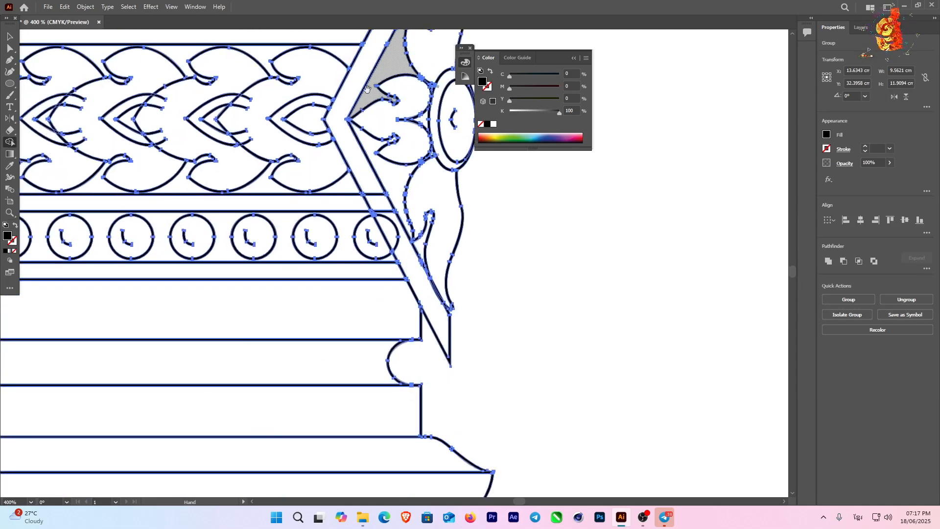
{"action": "scroll", "coordinate": [385, 214], "scroll_direction": "up", "scroll_amount": 2}
{"action": "left_click_drag", "start_coordinate": [363, 167], "coordinate": [416, 275]}
{"action": "scroll", "coordinate": [416, 277], "scroll_direction": "down", "scroll_amount": 1}
{"action": "left_click_drag", "start_coordinate": [468, 434], "coordinate": [460, 258]}
- Erase the inner curve ends that overlap the neighbouring leaf in each repeat of the central leaf band
{"action": "scroll", "coordinate": [459, 258], "scroll_direction": "down", "scroll_amount": 4}
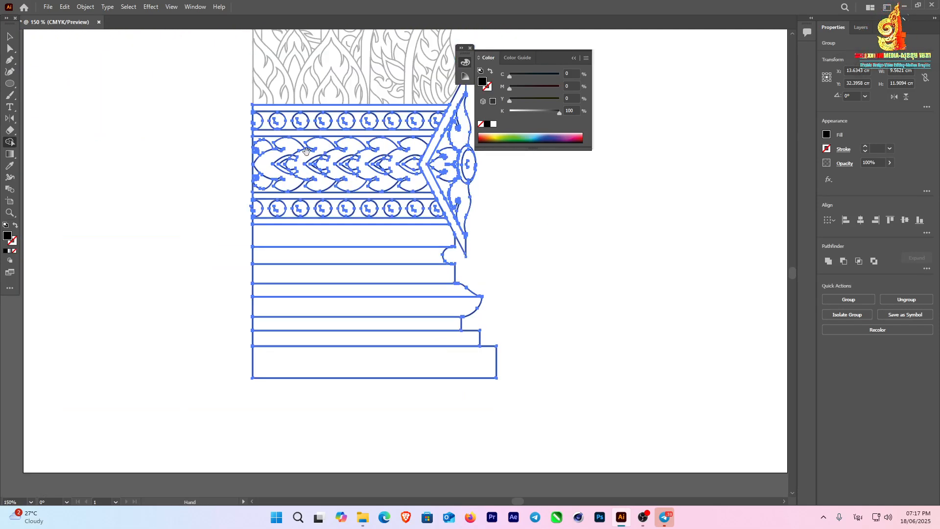
{"action": "left_click_drag", "start_coordinate": [306, 151], "coordinate": [338, 224]}
{"action": "scroll", "coordinate": [431, 237], "scroll_direction": "up", "scroll_amount": 5}
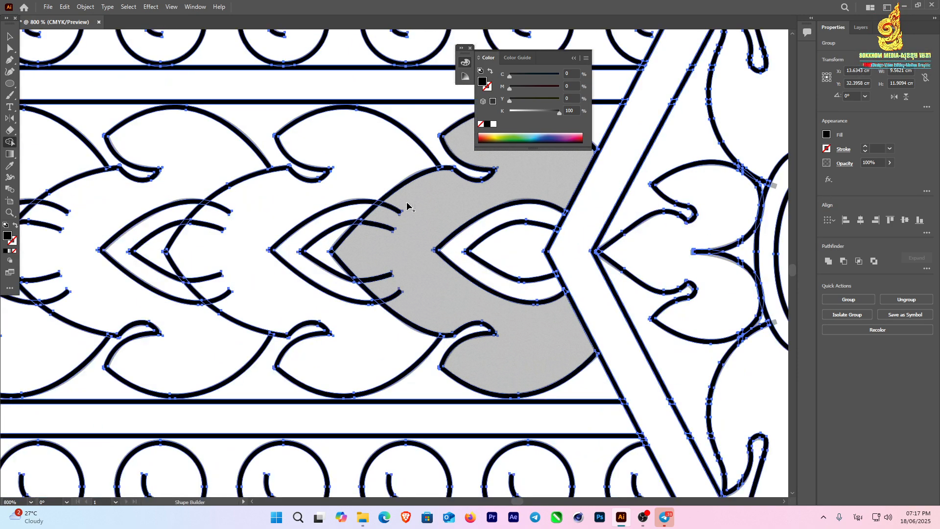
{"action": "mouse_move", "coordinate": [417, 197]}
{"action": "left_mouse_down"}
{"action": "mouse_move", "coordinate": [391, 210]}
{"action": "mouse_move", "coordinate": [384, 250]}
{"action": "mouse_move", "coordinate": [401, 292]}
{"action": "left_mouse_up"}
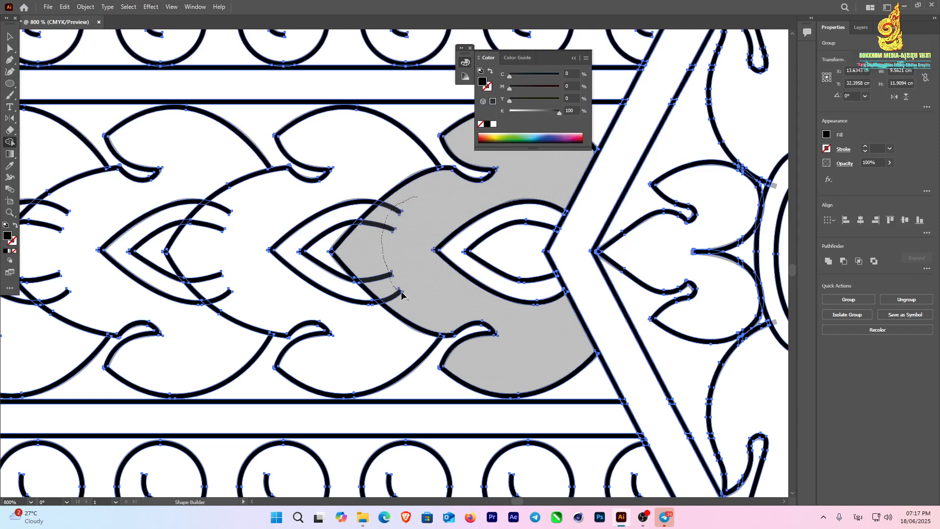
{"action": "left_click_drag", "start_coordinate": [367, 248], "coordinate": [364, 247]}
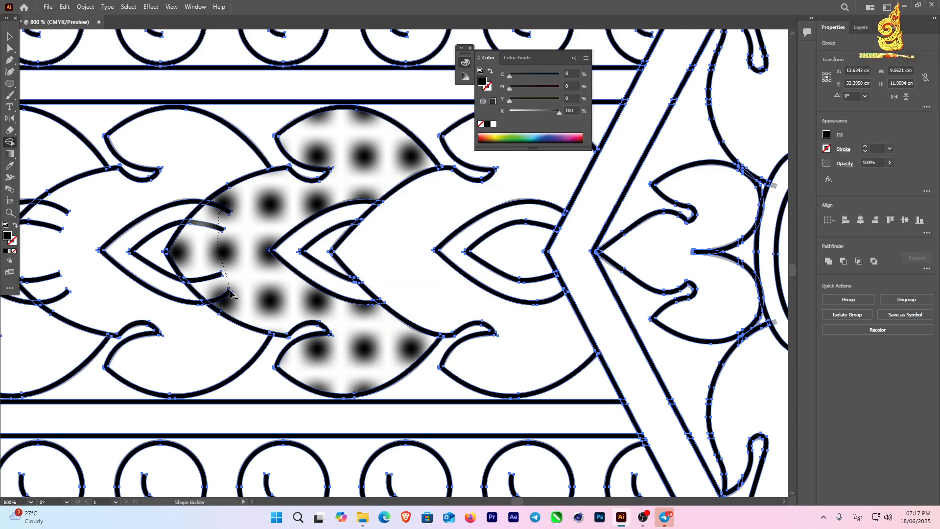
{"action": "left_click_drag", "start_coordinate": [186, 282], "coordinate": [460, 239]}
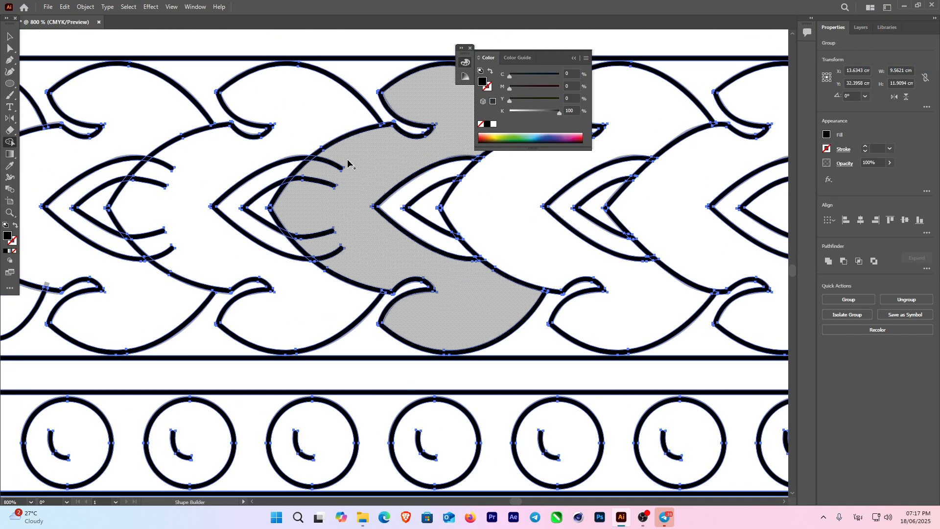
{"action": "mouse_move", "coordinate": [346, 159]}
{"action": "left_mouse_down"}
{"action": "mouse_move", "coordinate": [319, 212]}
{"action": "mouse_move", "coordinate": [337, 259]}
{"action": "left_mouse_up"}
{"action": "mouse_move", "coordinate": [177, 152]}
{"action": "left_mouse_down"}
{"action": "mouse_move", "coordinate": [150, 194]}
{"action": "mouse_move", "coordinate": [175, 252]}
{"action": "left_mouse_up"}
{"action": "key", "text": "space"}
{"action": "left_click_drag", "start_coordinate": [156, 192], "coordinate": [279, 235]}
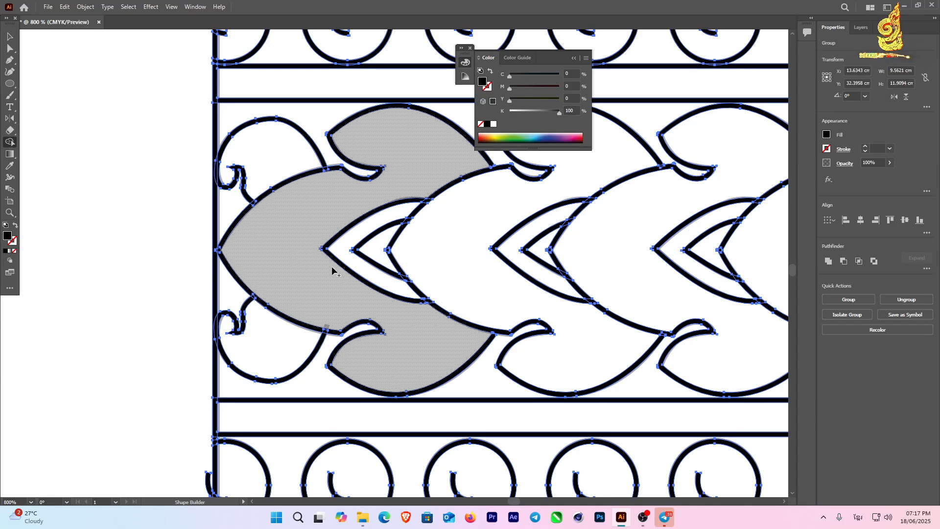
- Erase the bead highlight fragment that sticks out past the vertical edge in the lower bead row, and deselect the base
{"action": "scroll", "coordinate": [288, 201], "scroll_direction": "down", "scroll_amount": 2}
{"action": "left_click_drag", "start_coordinate": [637, 219], "coordinate": [480, 221]}
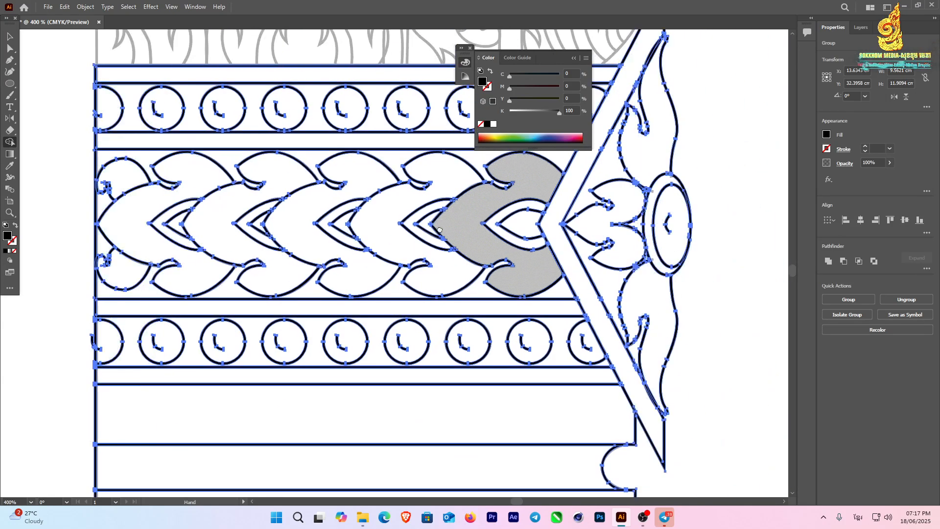
{"action": "scroll", "coordinate": [127, 336], "scroll_direction": "up", "scroll_amount": 4}
{"action": "left_click_drag", "start_coordinate": [137, 357], "coordinate": [444, 296]}
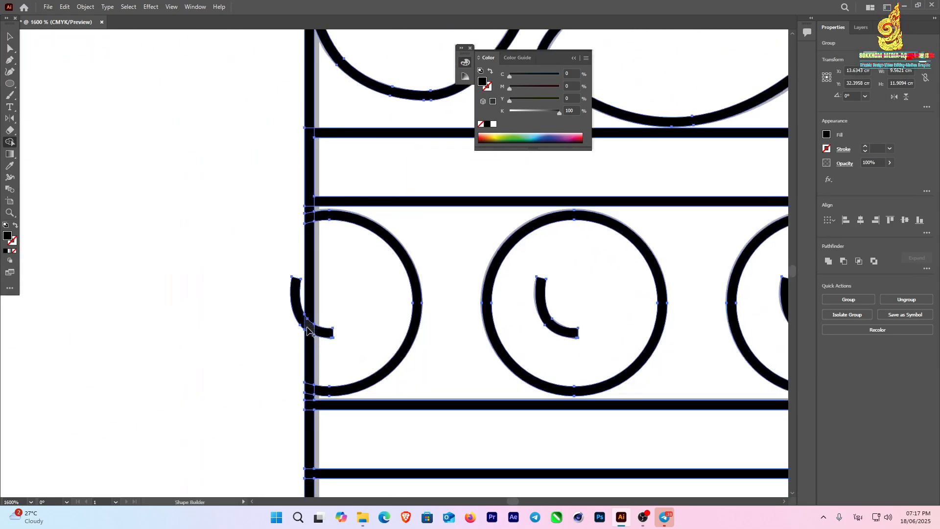
{"action": "left_click", "coordinate": [297, 311], "text": "alt"}
{"action": "scroll", "coordinate": [323, 322], "scroll_direction": "down", "scroll_amount": 4}
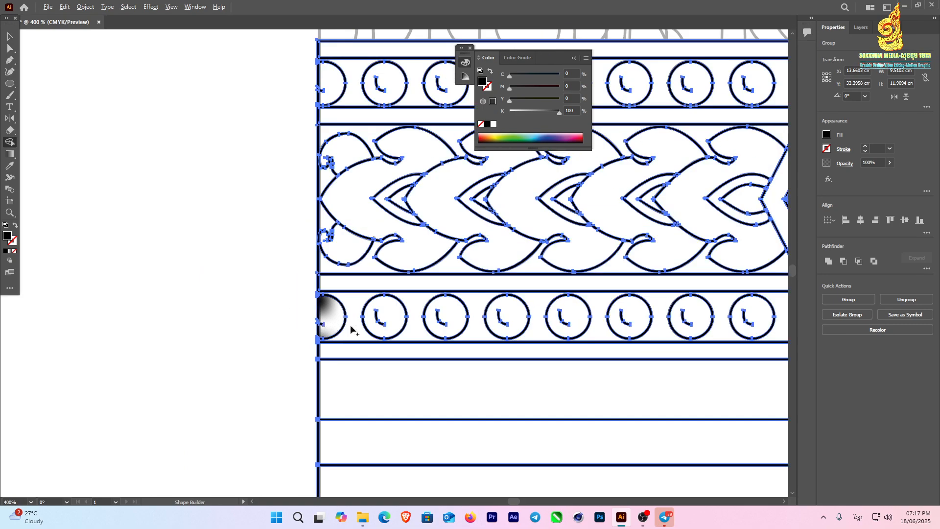
{"action": "left_click_drag", "start_coordinate": [537, 308], "coordinate": [337, 308]}
{"action": "double_click", "coordinate": [9, 36]}
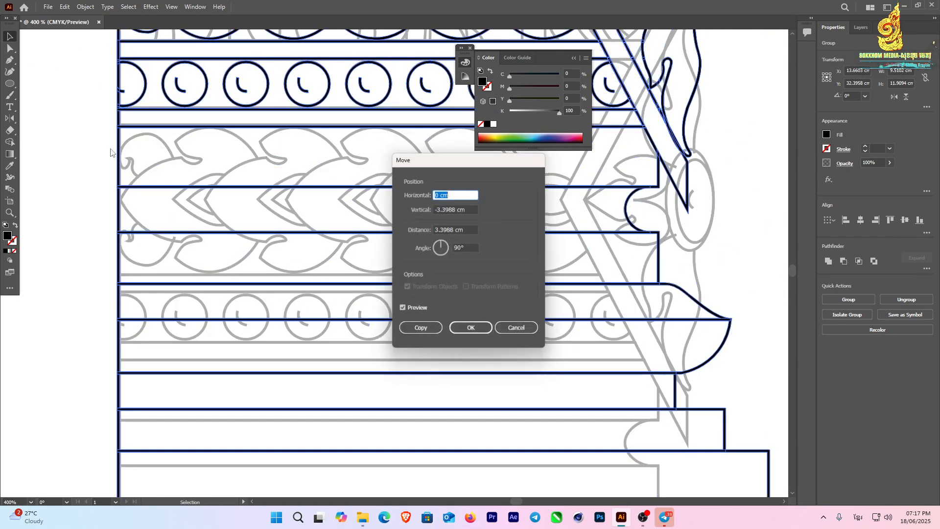
{"action": "key", "text": "Escape"}
{"action": "scroll", "coordinate": [339, 276], "scroll_direction": "down", "scroll_amount": 3}
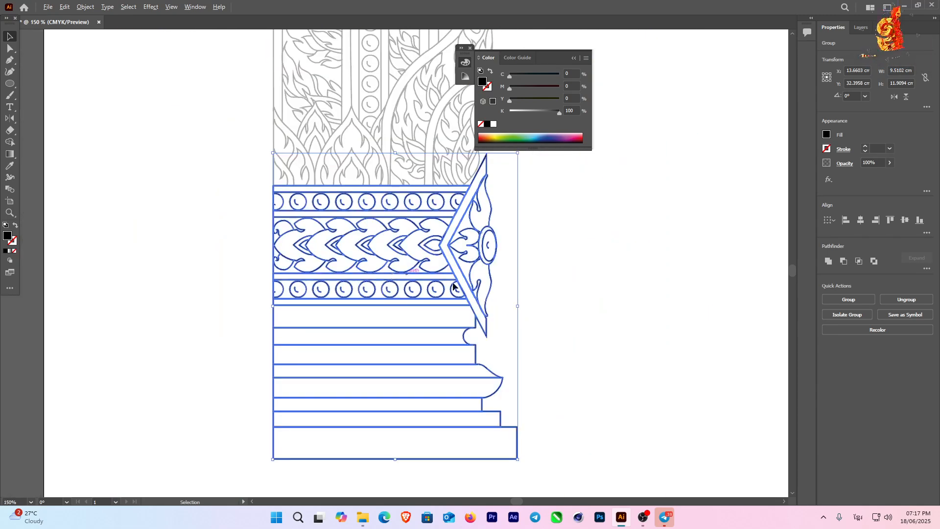
{"action": "left_click", "coordinate": [594, 288]}
- Place a copy of the whole base drawing horizontally beside the original and move the floating Color panel off the artboard
{"action": "scroll", "coordinate": [538, 287], "scroll_direction": "right", "scroll_amount": 4}
{"action": "mouse_move", "coordinate": [417, 457]}
{"action": "left_mouse_down"}
{"action": "mouse_move", "coordinate": [183, 294]}
{"action": "mouse_move", "coordinate": [54, 151]}
{"action": "left_mouse_up"}
{"action": "left_click_drag", "start_coordinate": [265, 206], "coordinate": [549, 206]}
{"action": "left_click_drag", "start_coordinate": [598, 228], "coordinate": [480, 228]}
{"action": "left_click", "coordinate": [552, 254]}
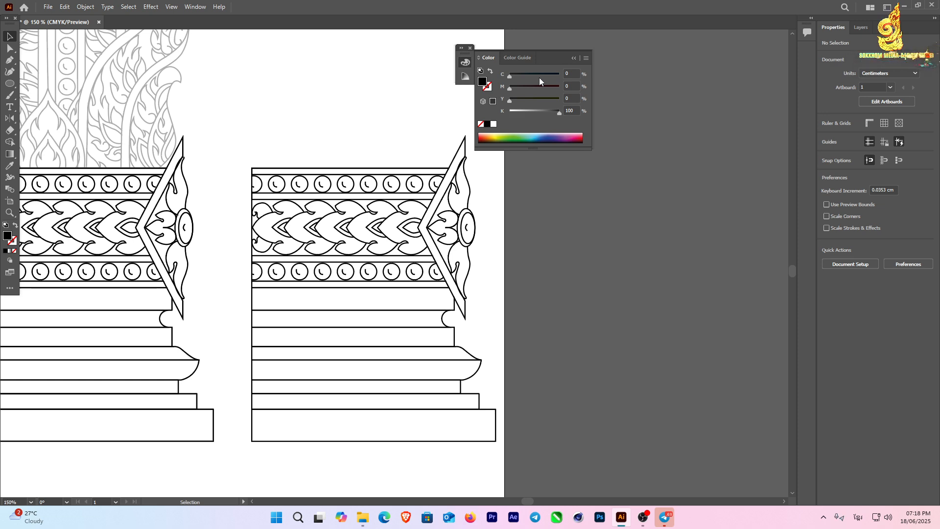
{"action": "left_click_drag", "start_coordinate": [558, 58], "coordinate": [643, 54]}
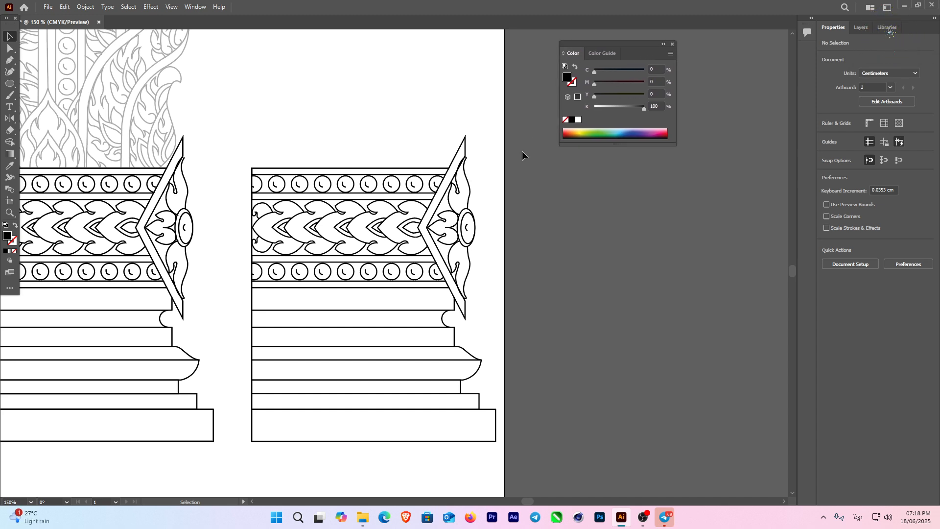